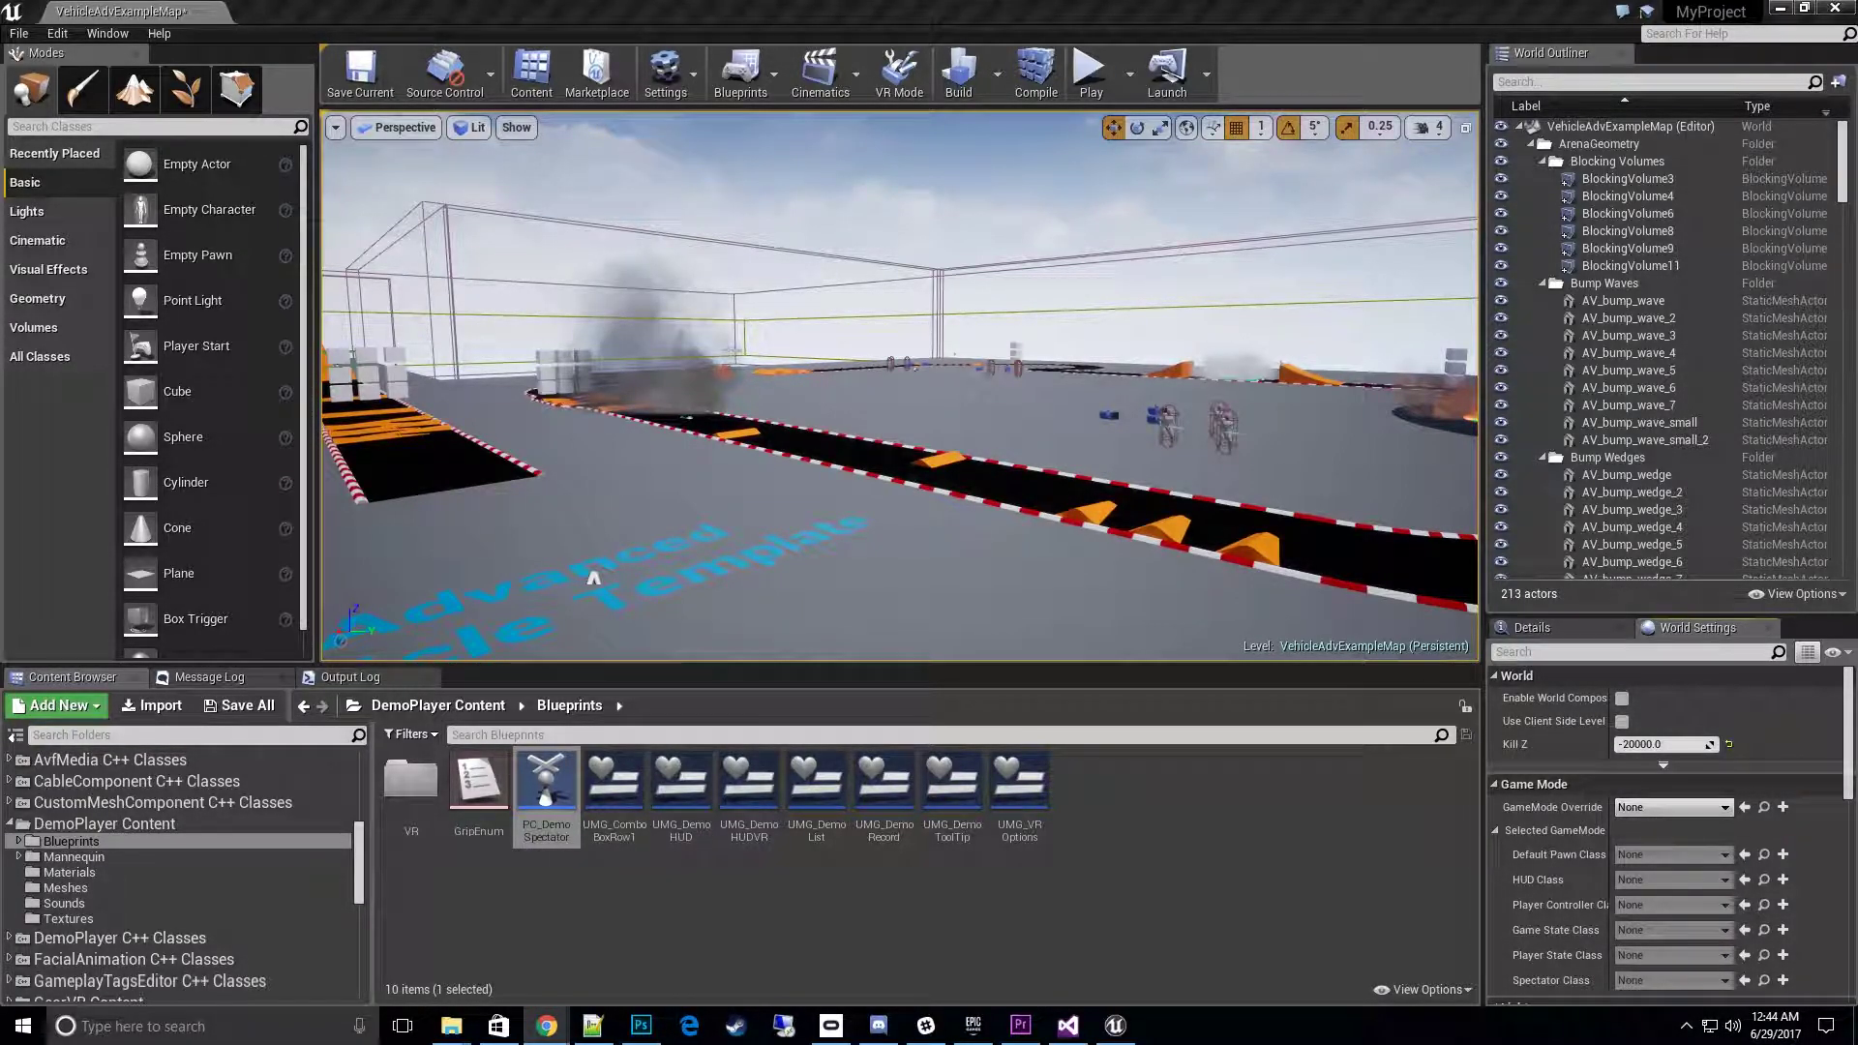
- Fly the viewport over the race track and collapse the Content folder in the tree
right_drag(900, 387, 1132, 387)
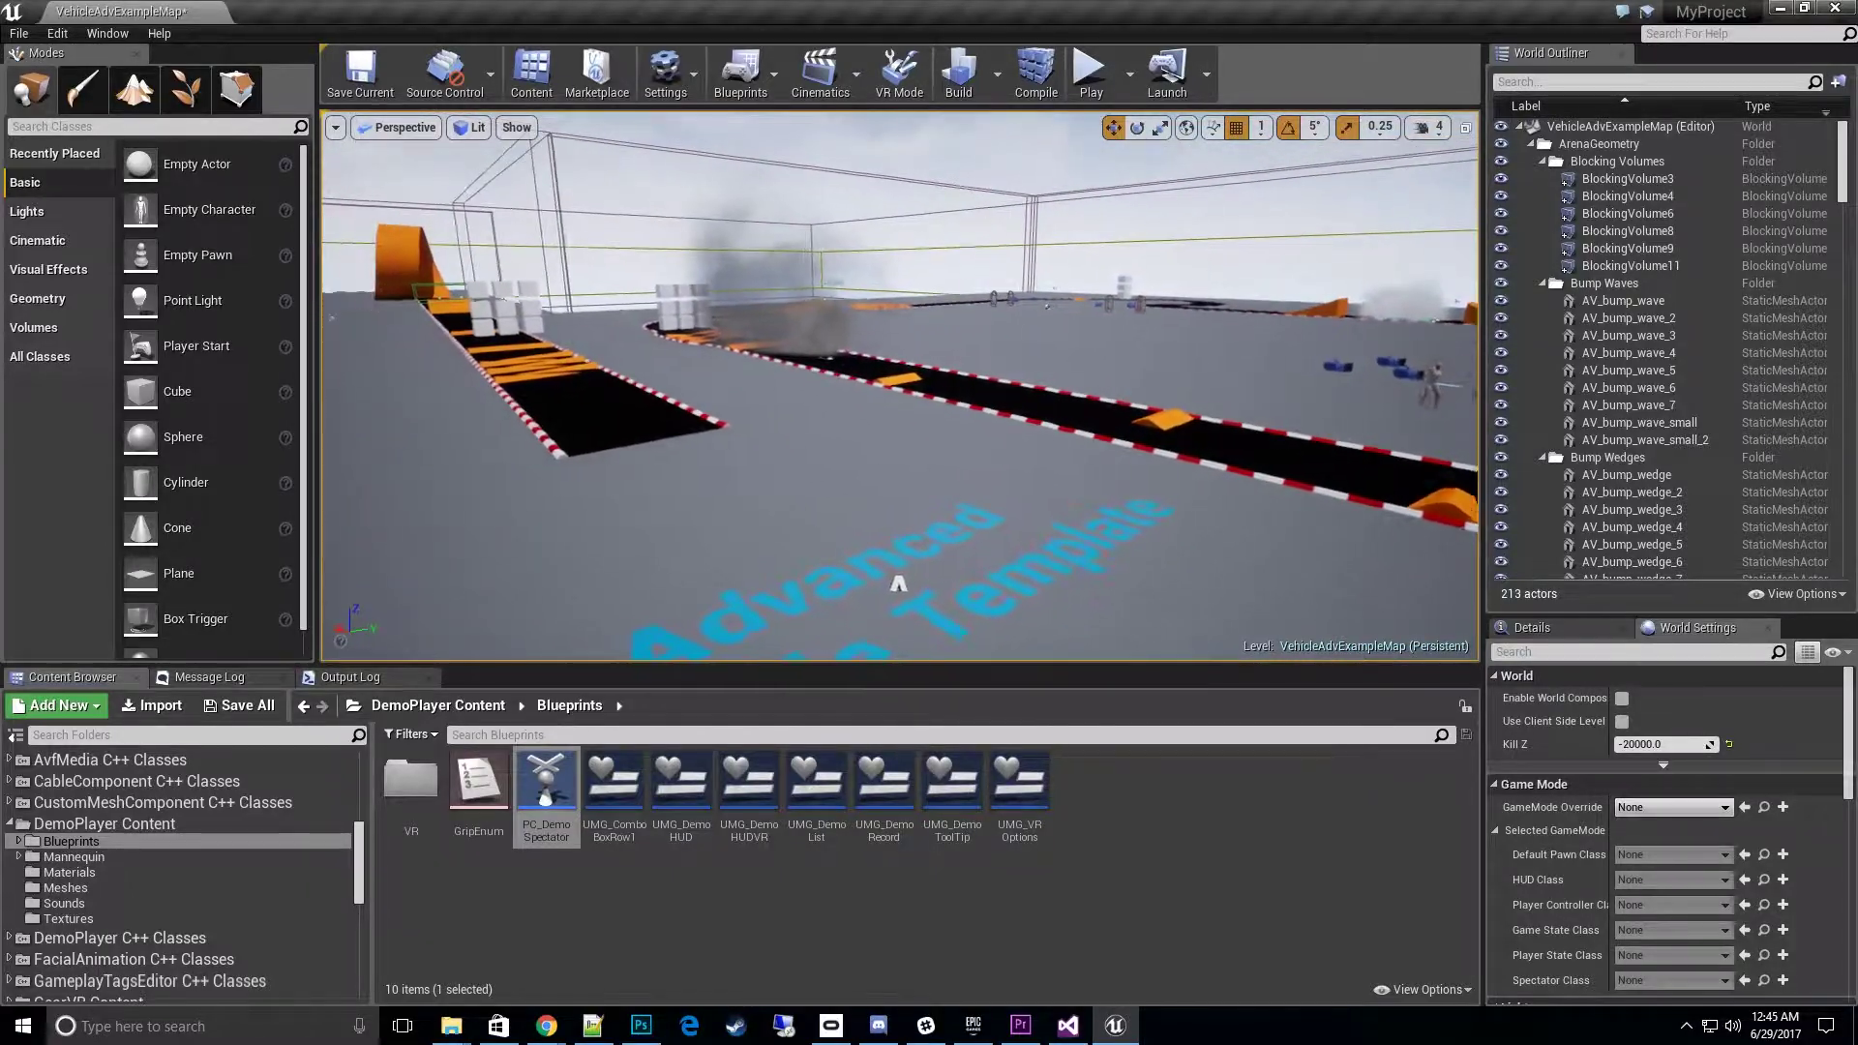
right_drag(898, 583, 880, 582)
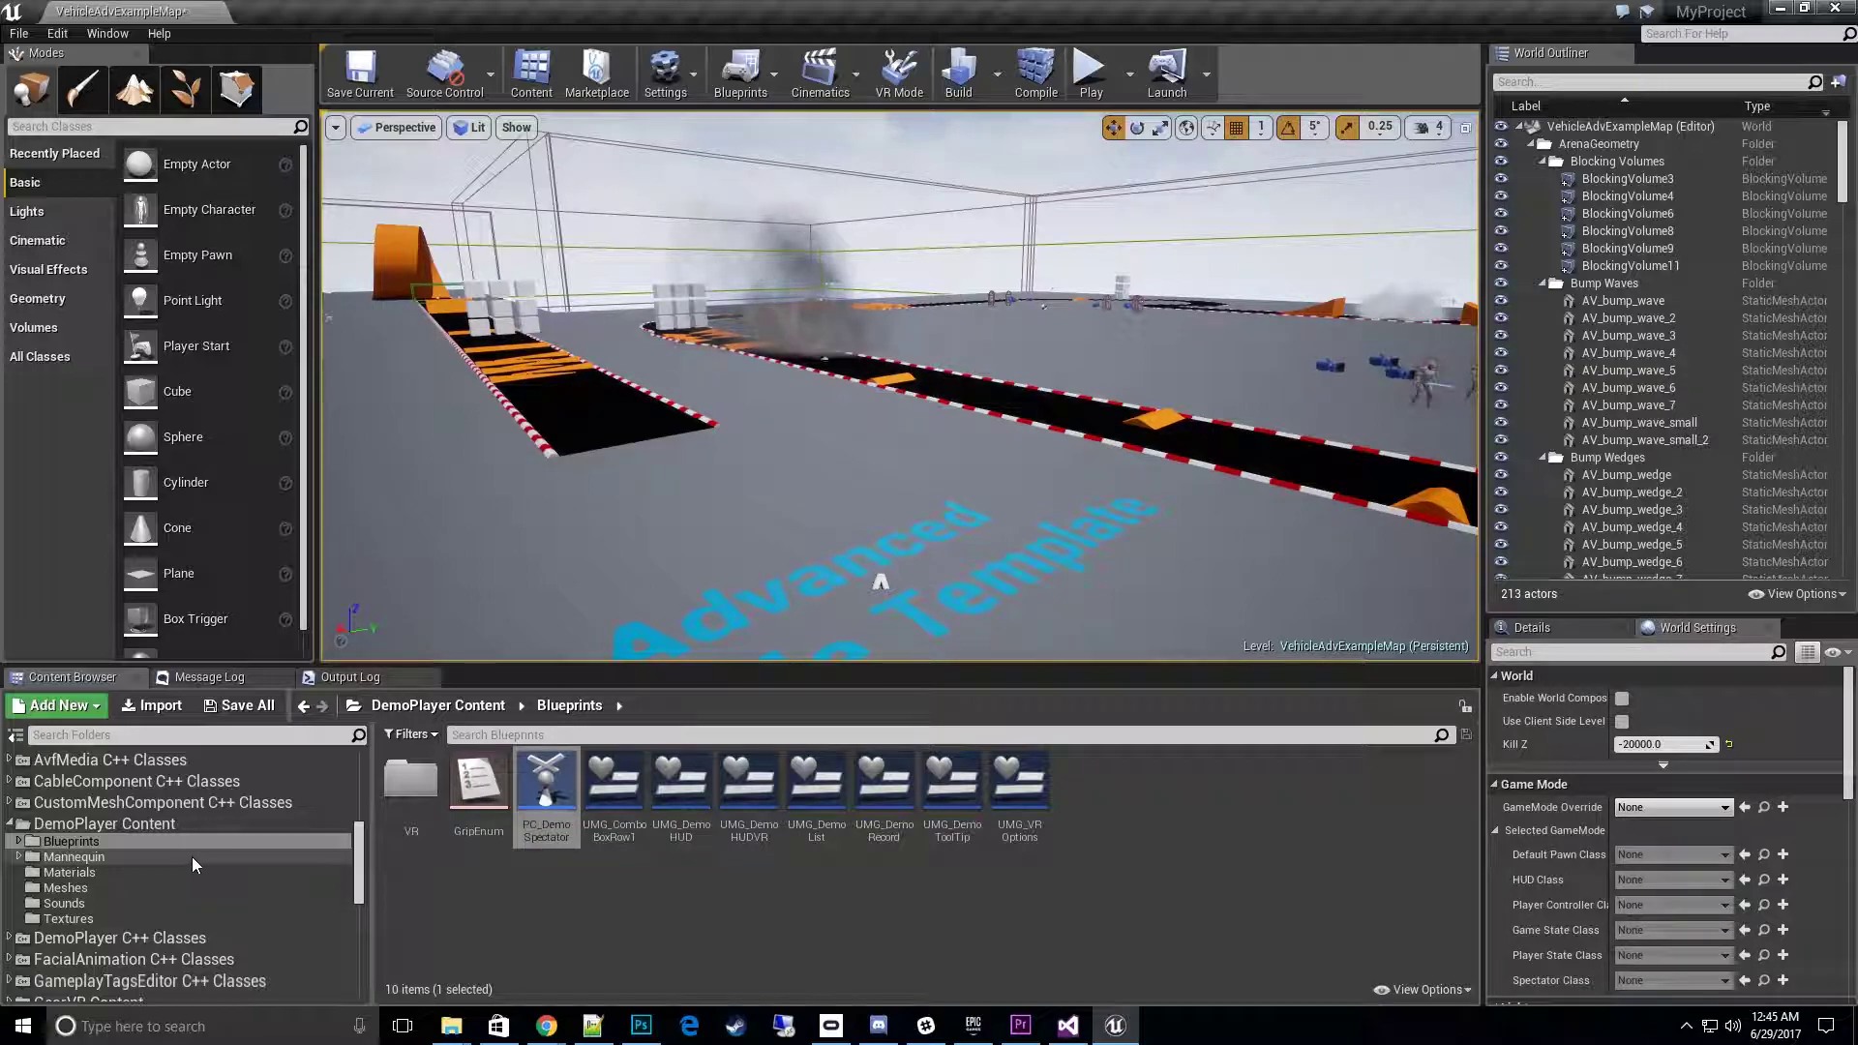
scroll(275, 921, up, 10)
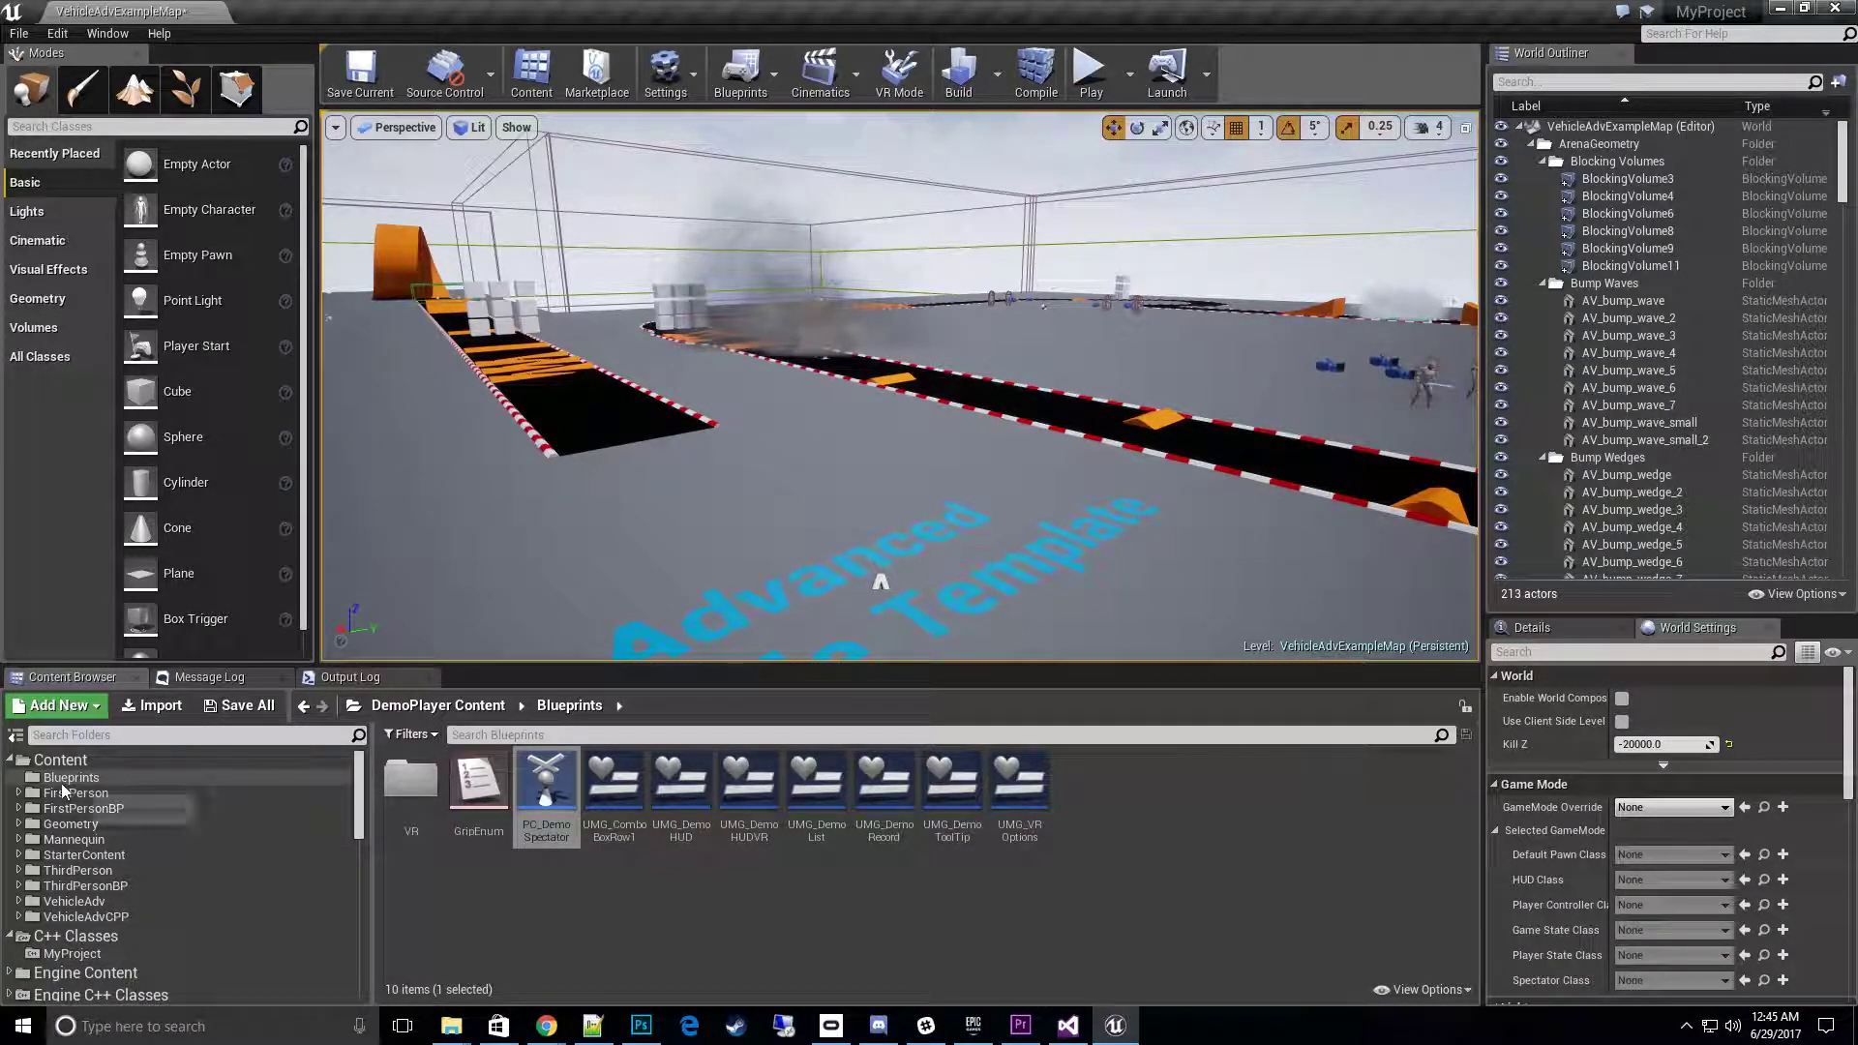
click(14, 762)
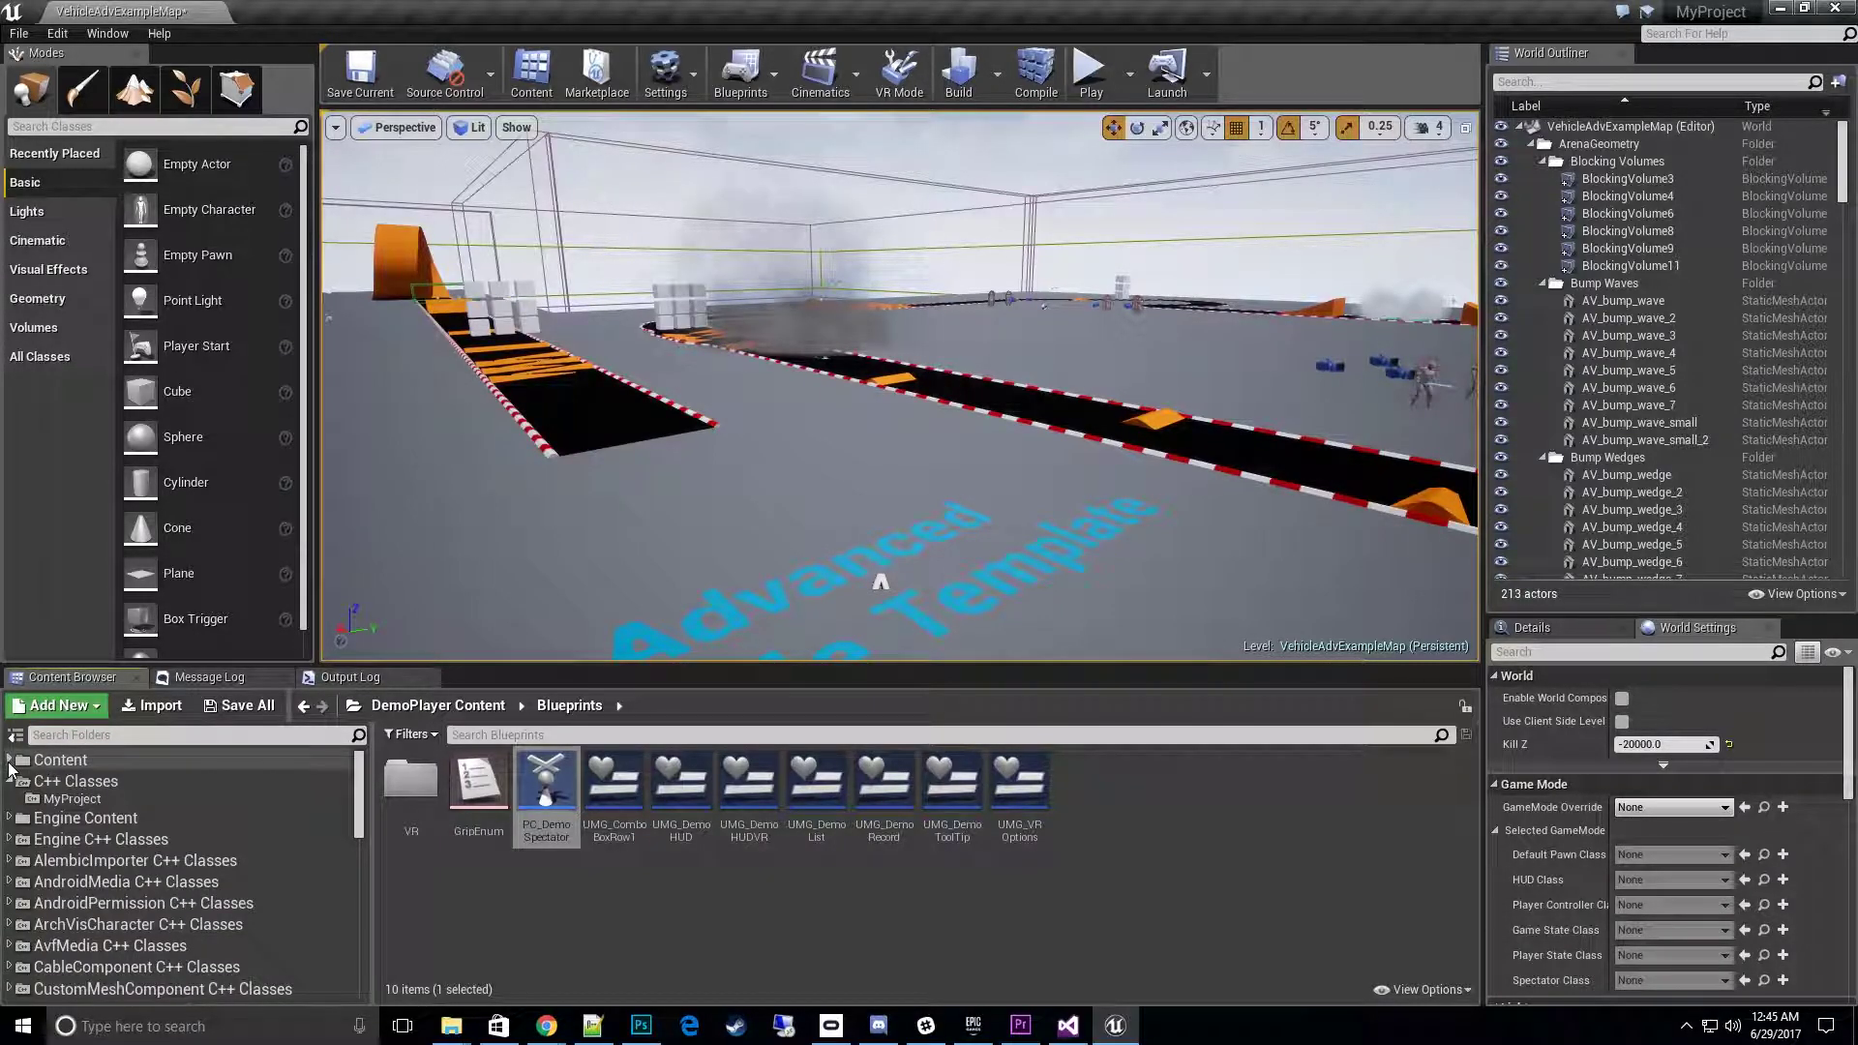
click(10, 762)
click(16, 764)
scroll(64, 814, down, 1)
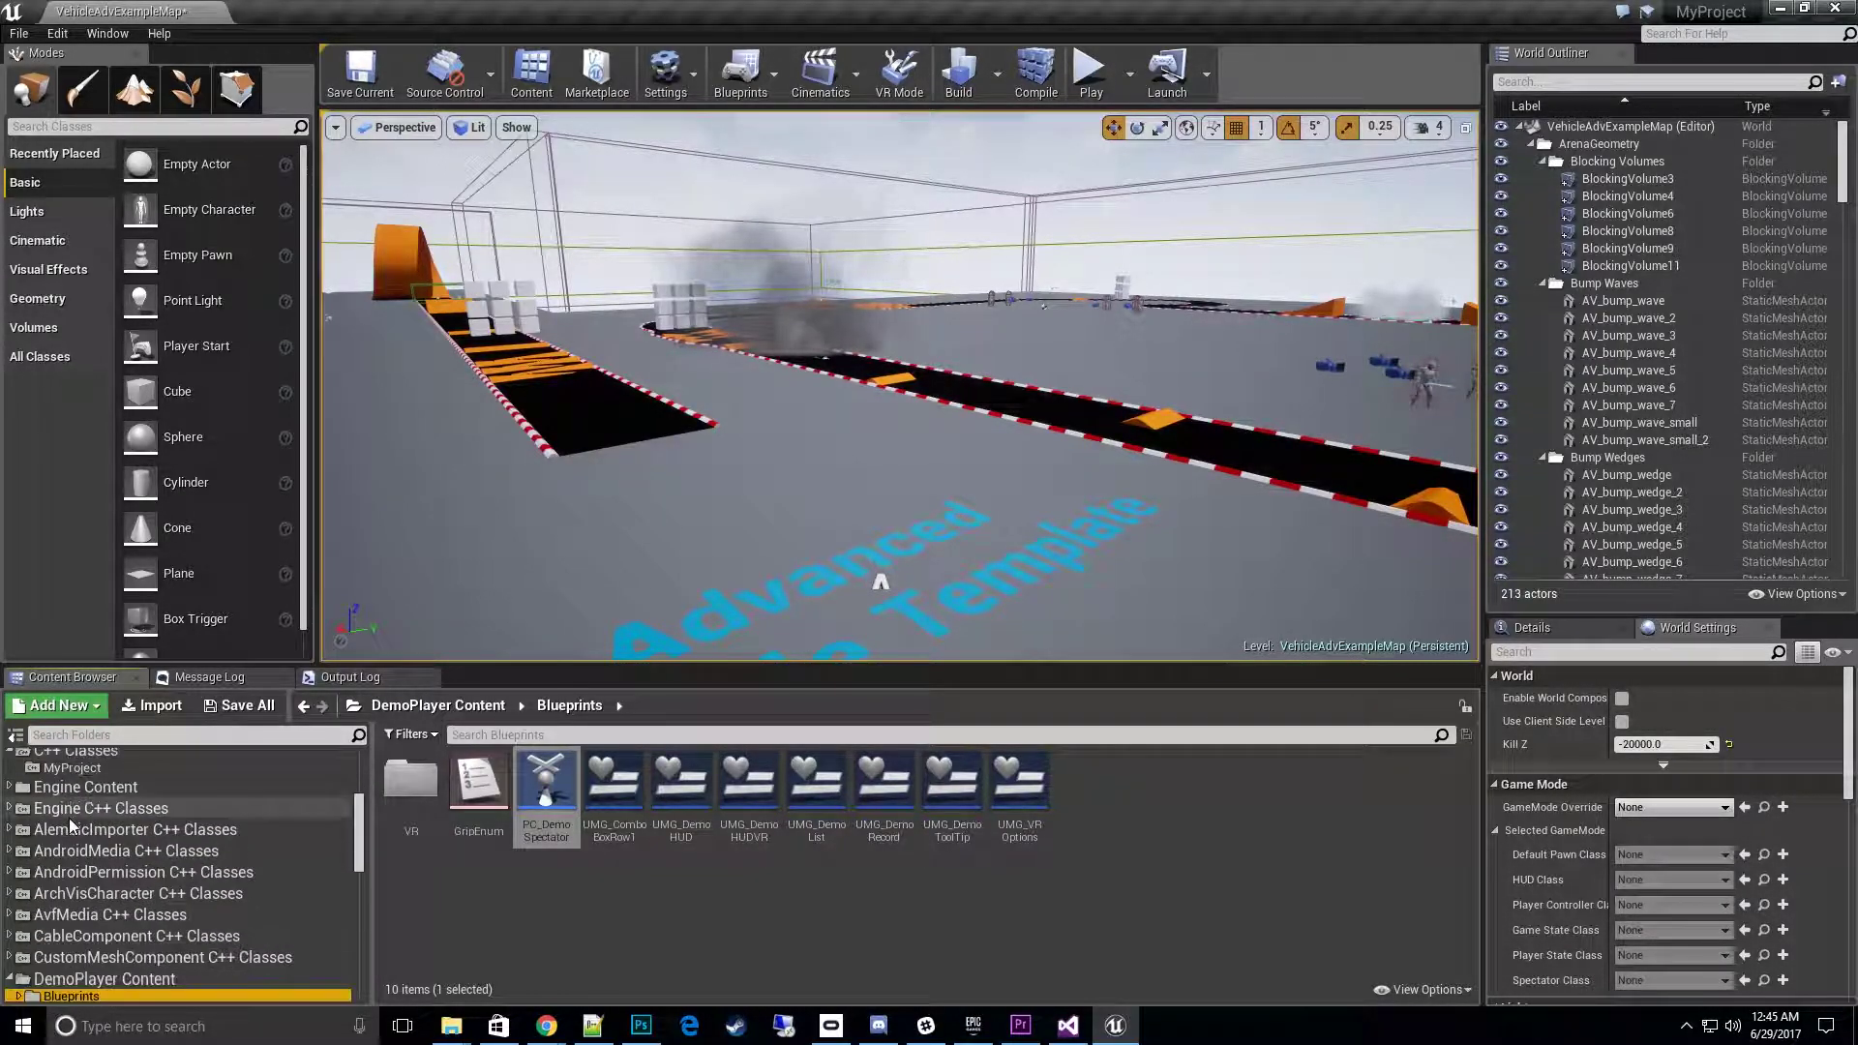
scroll(65, 813, down, 2)
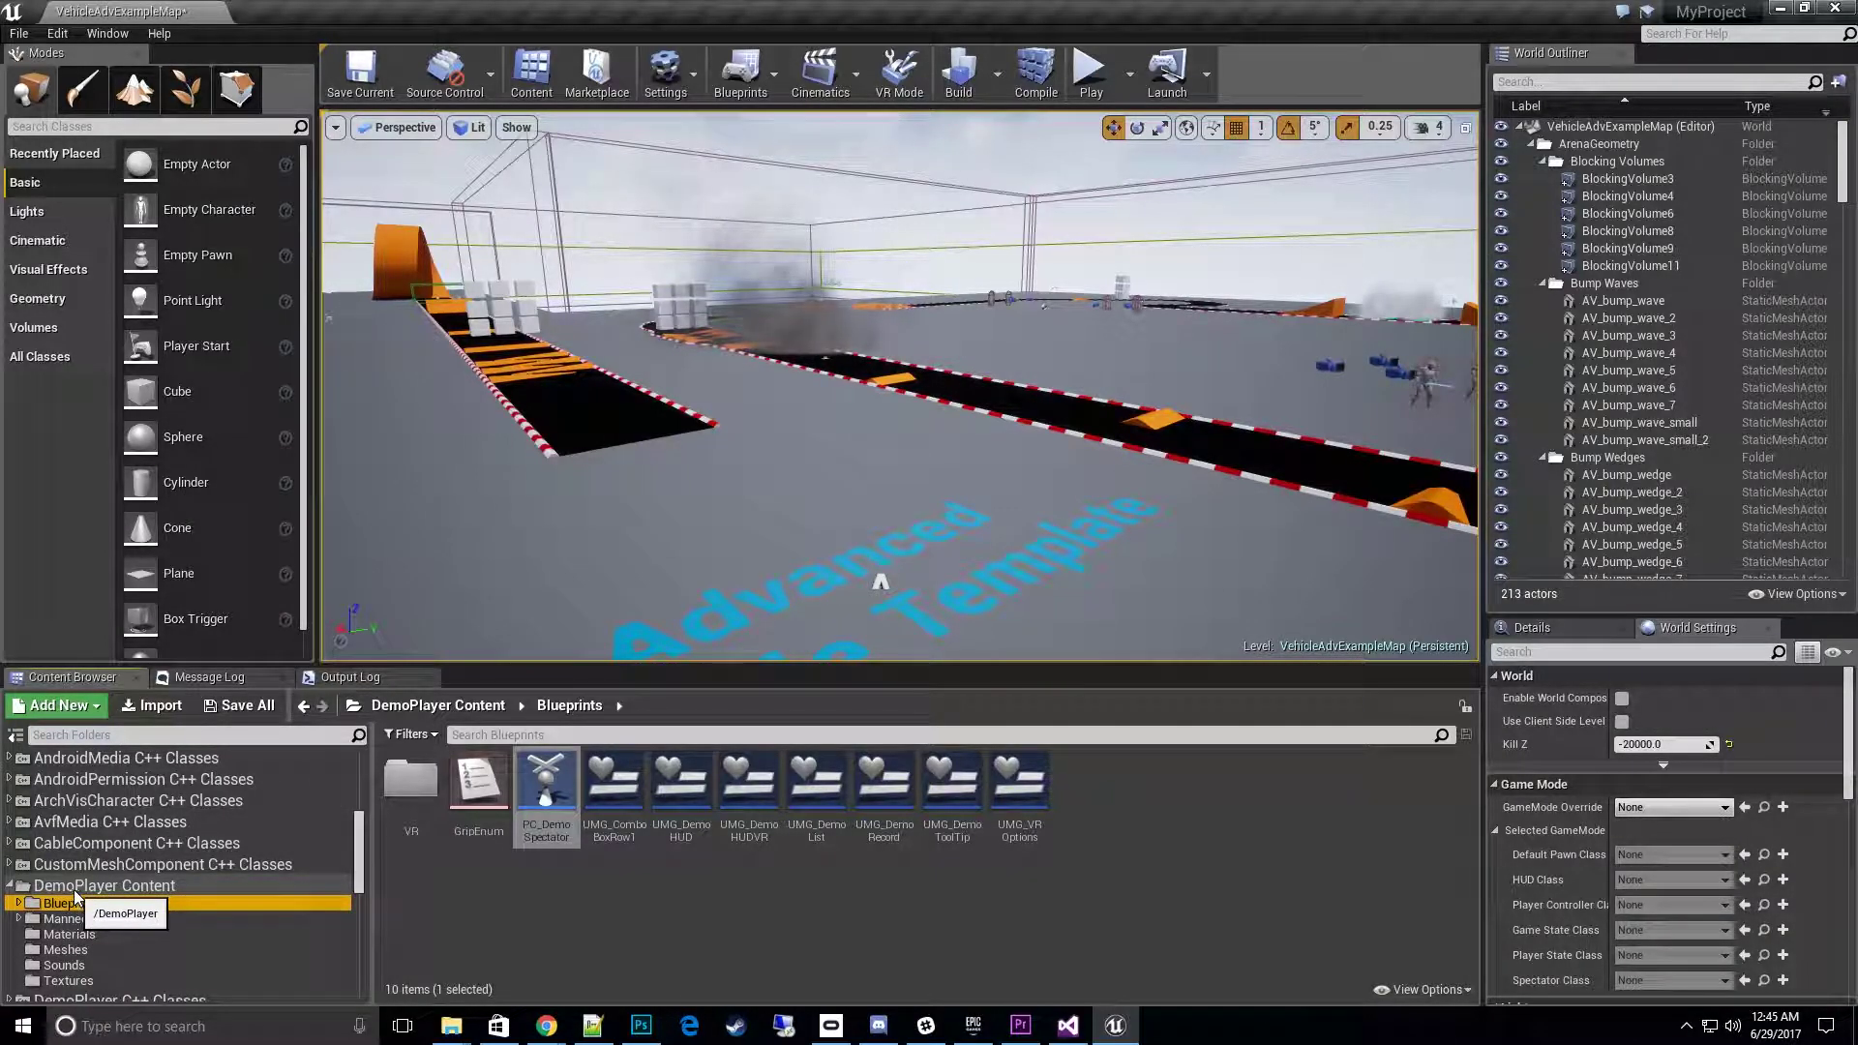
- Open the PC_DemoSpectator blueprint from the DemoPlayer Content Blueprints folder
click(1454, 991)
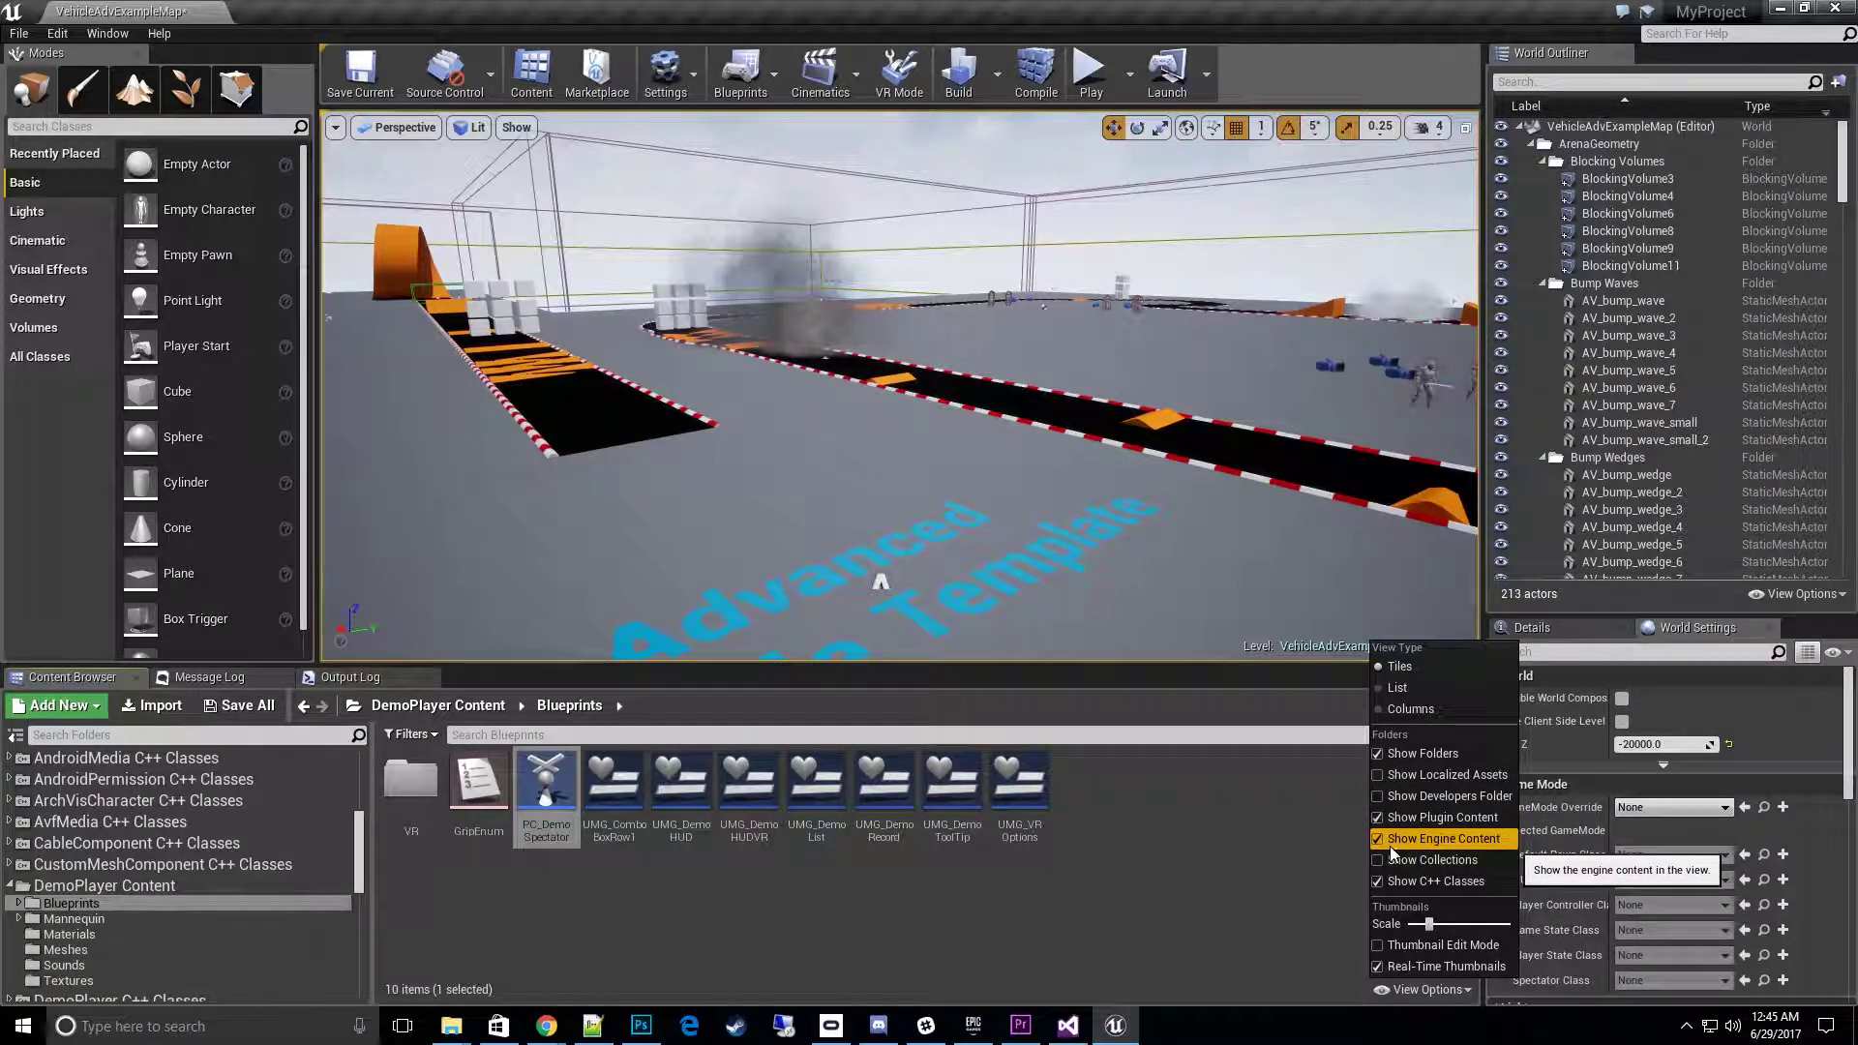
click(1112, 932)
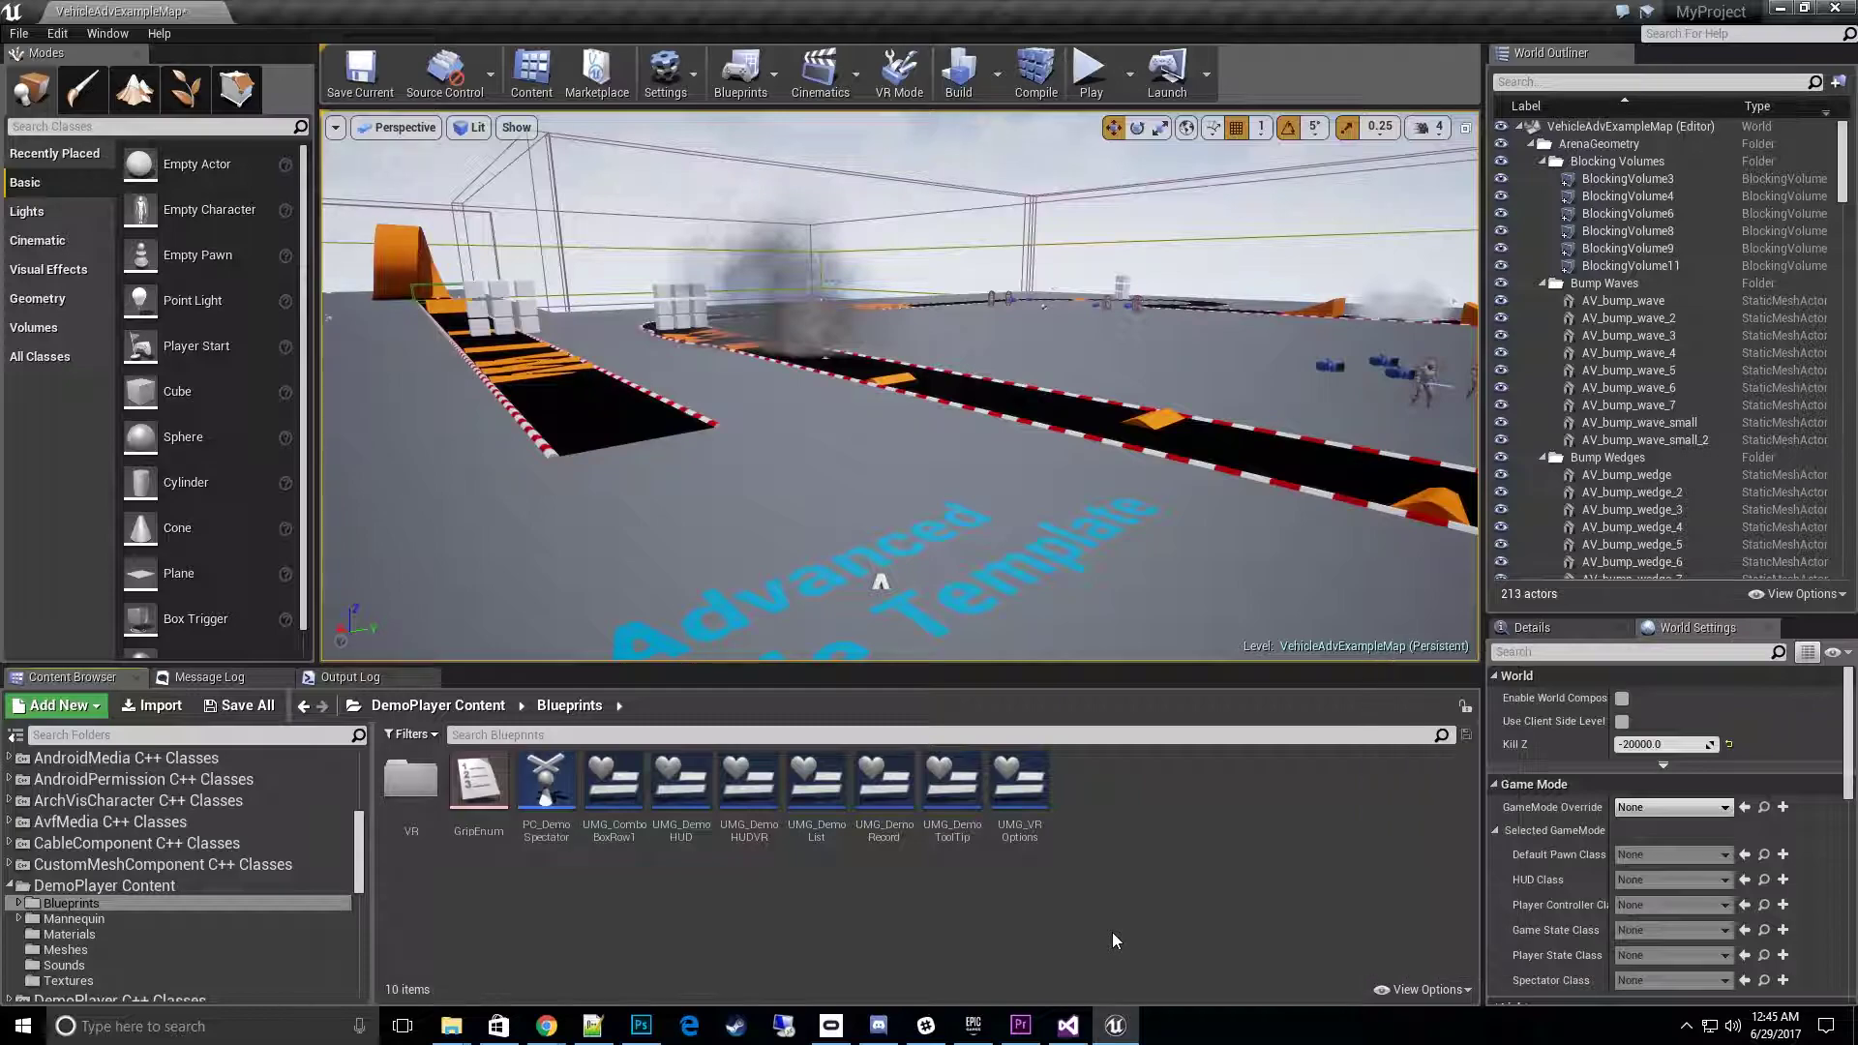
scroll(159, 860, up, 5)
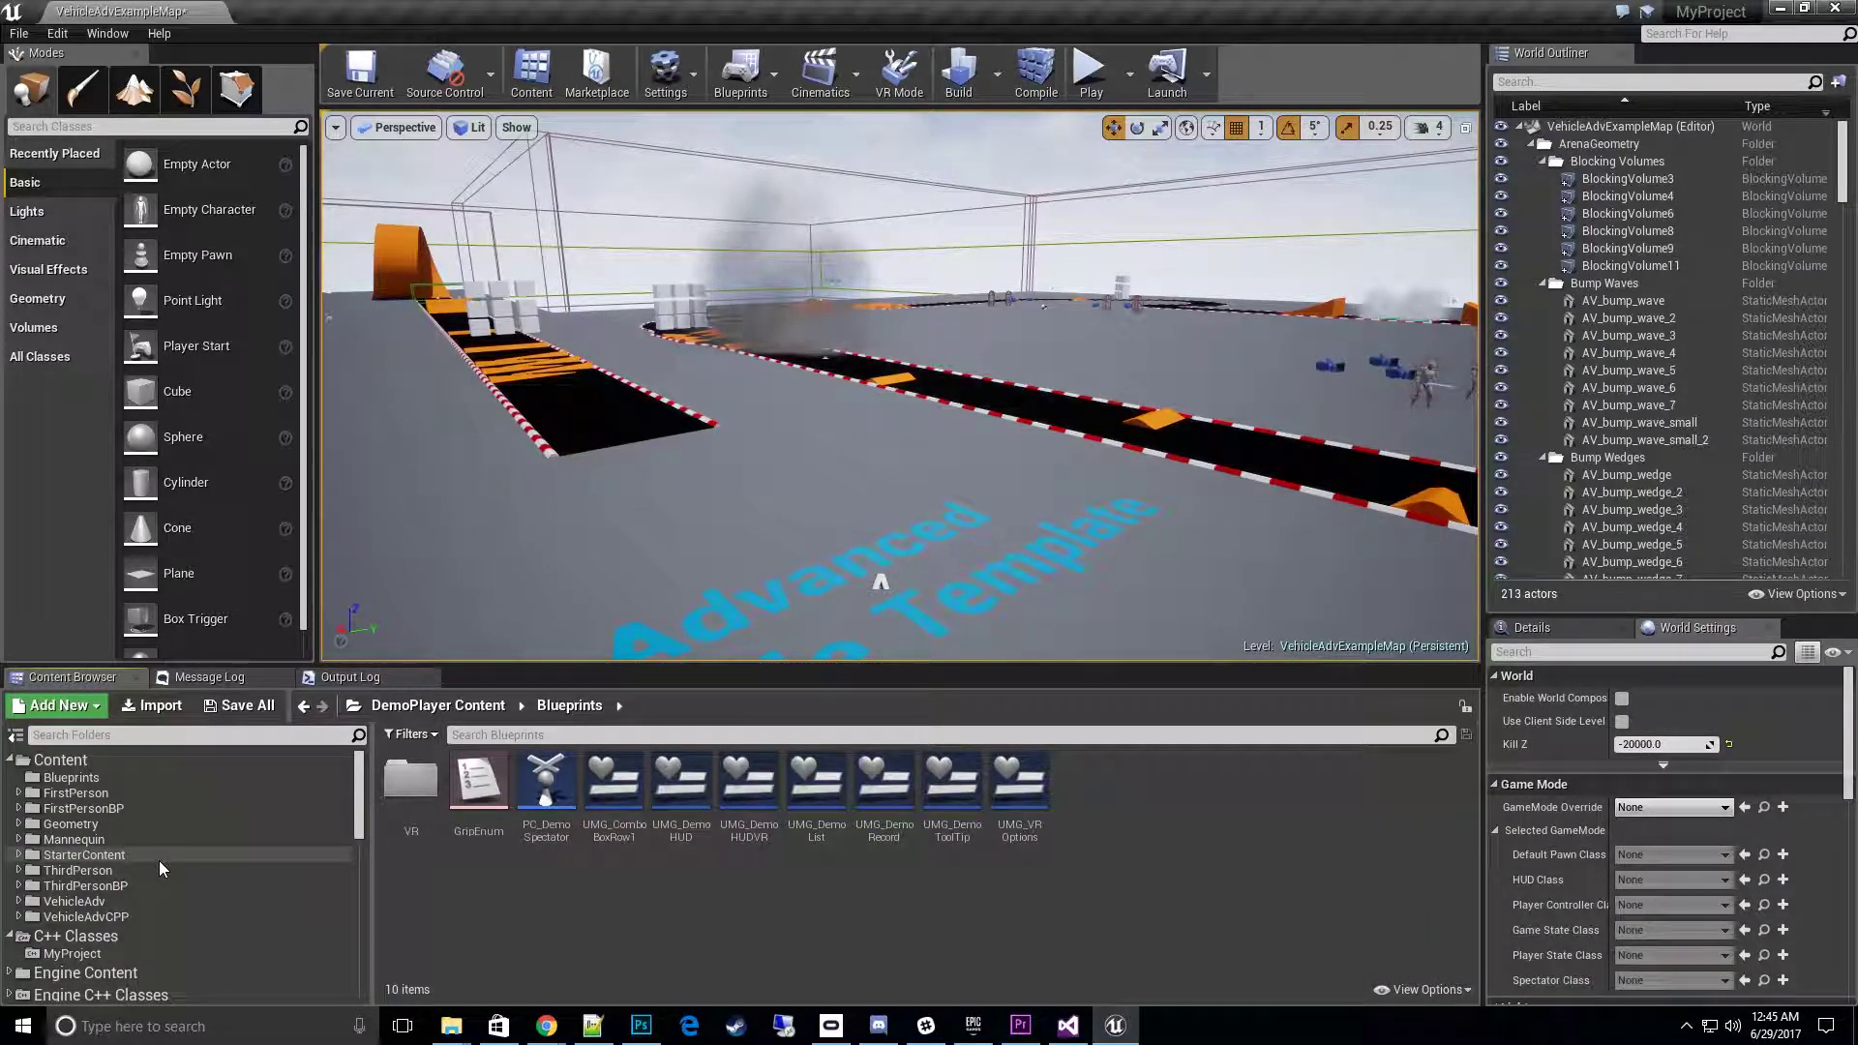
scroll(116, 885, down, 2)
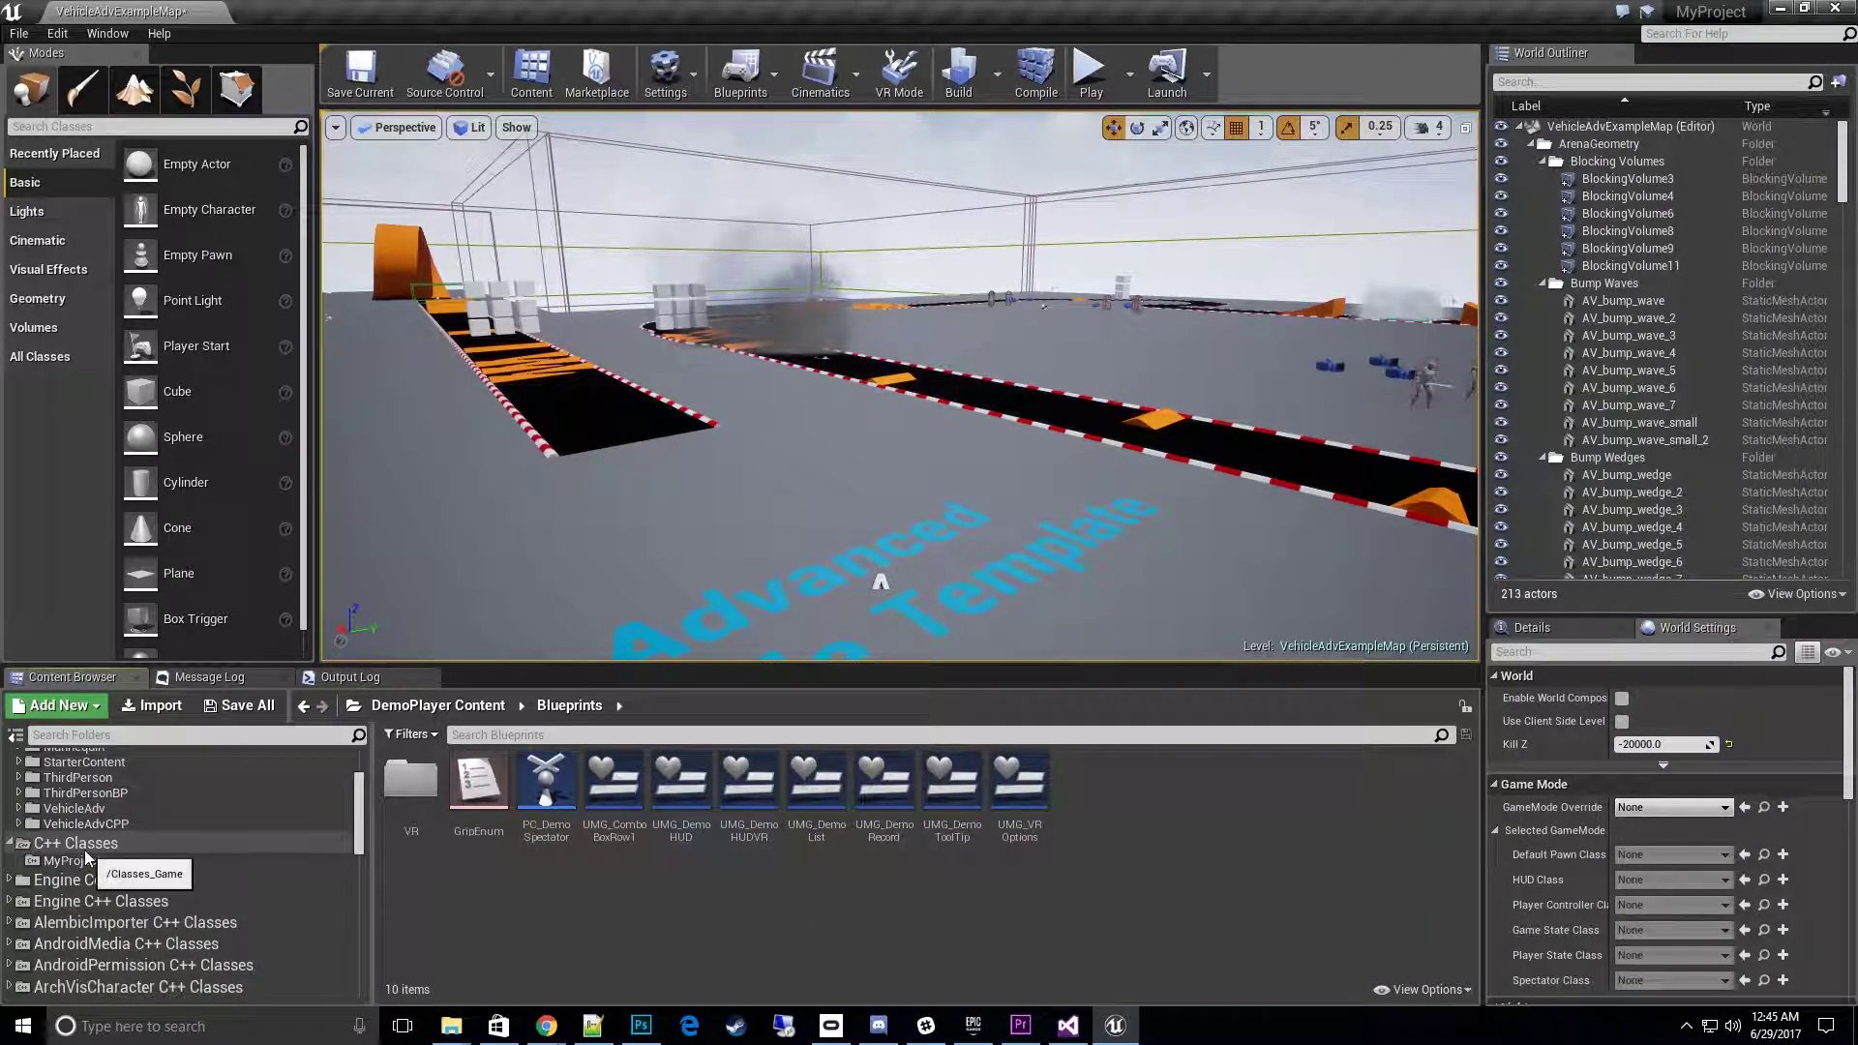
scroll(84, 851, down, 5)
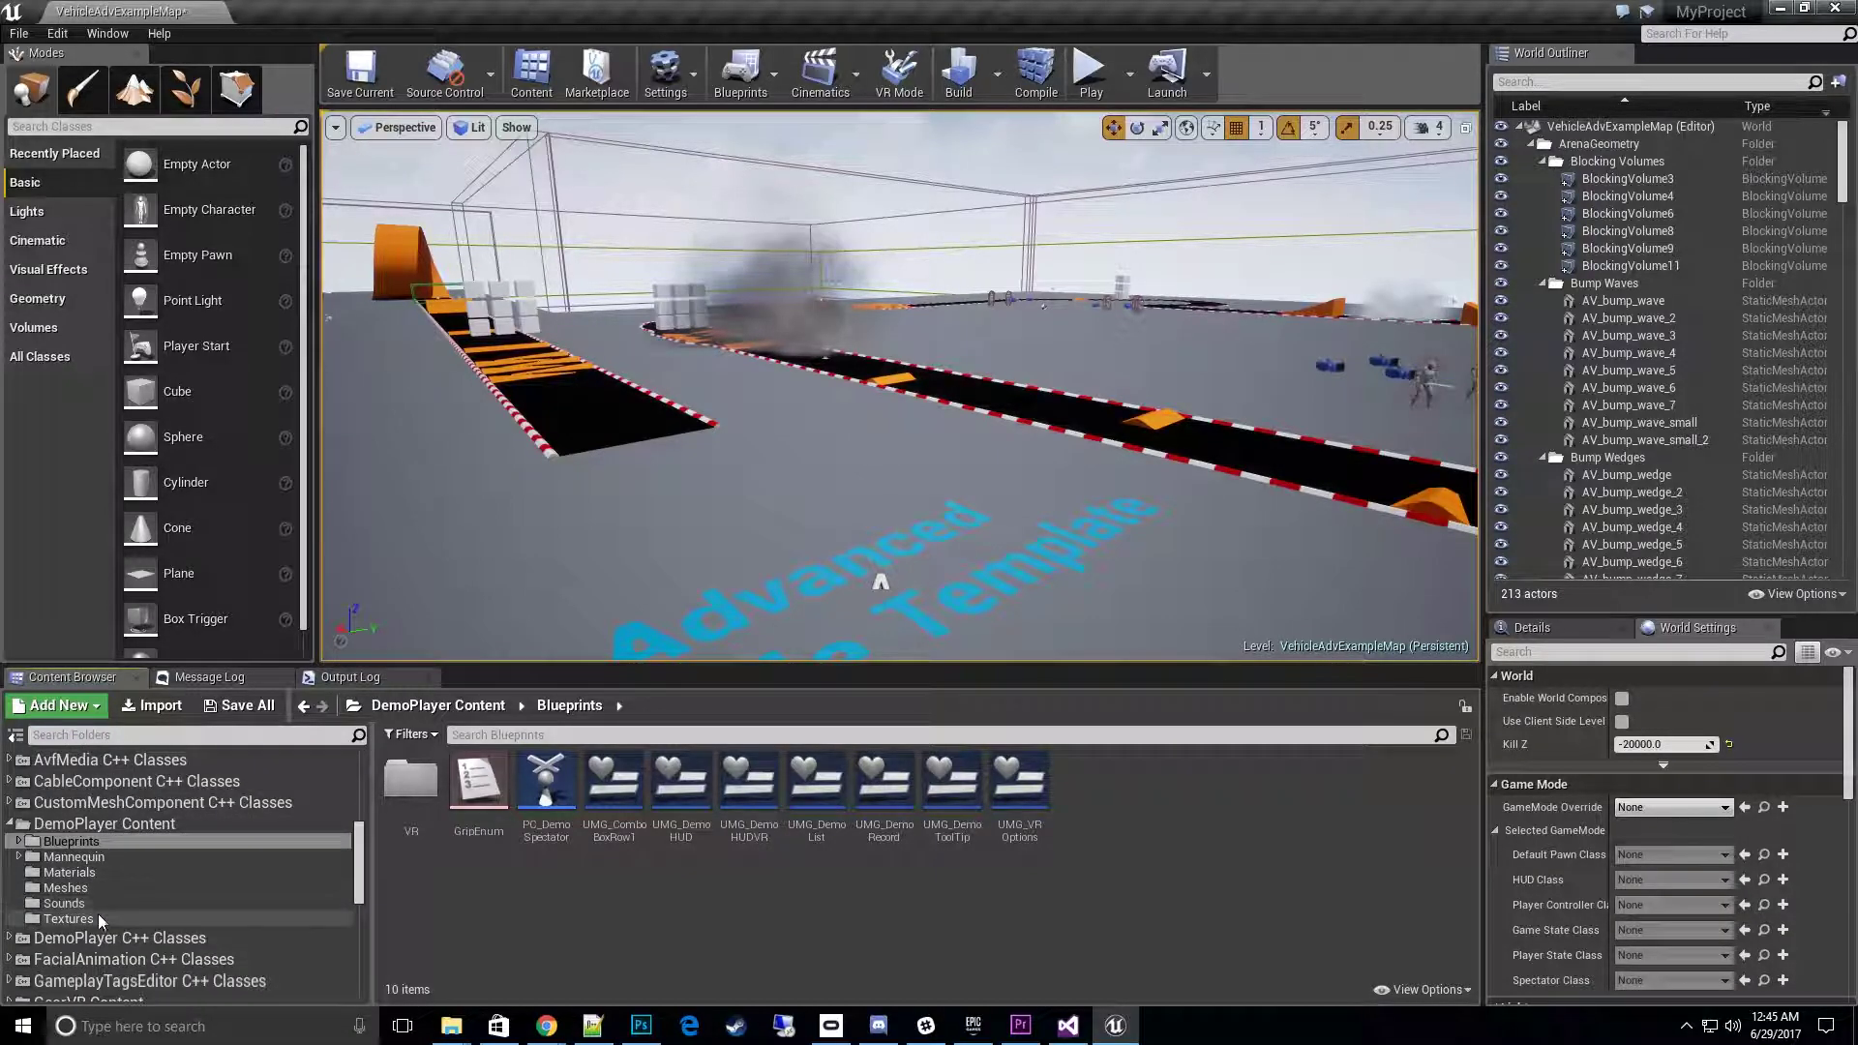
click(72, 846)
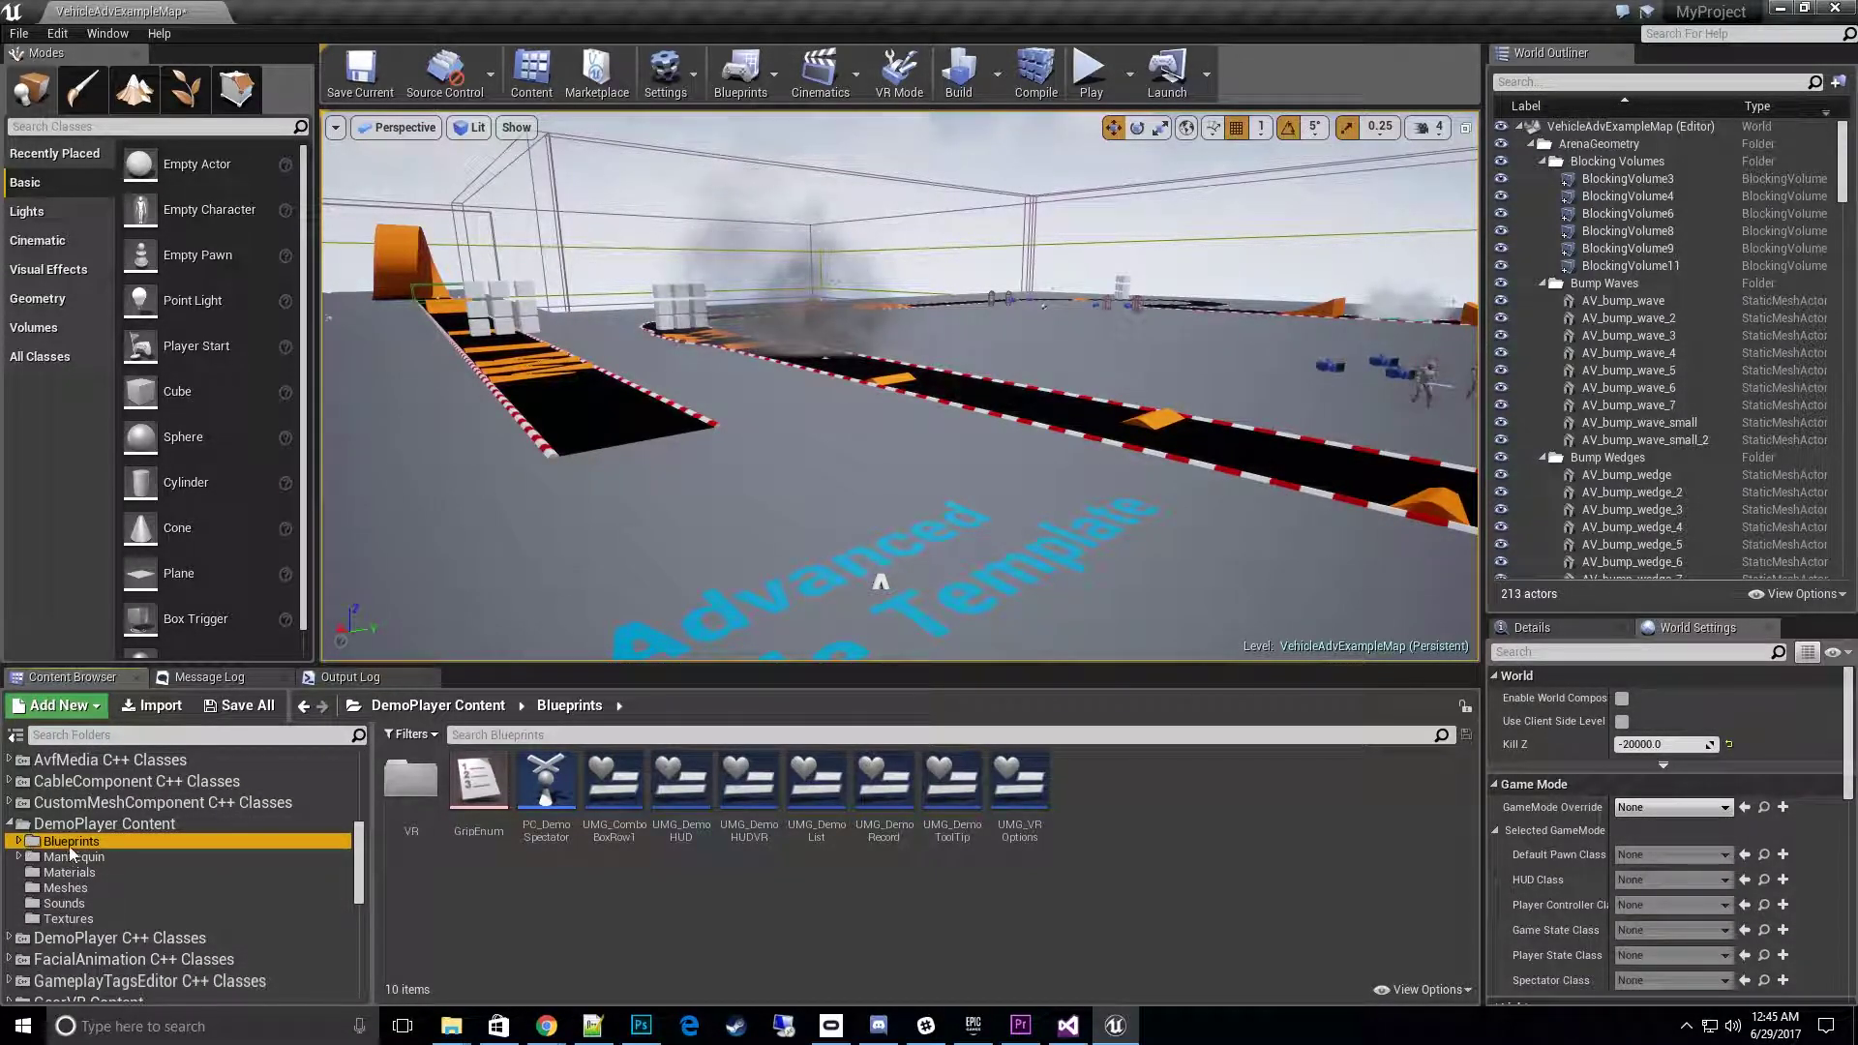
click(545, 788)
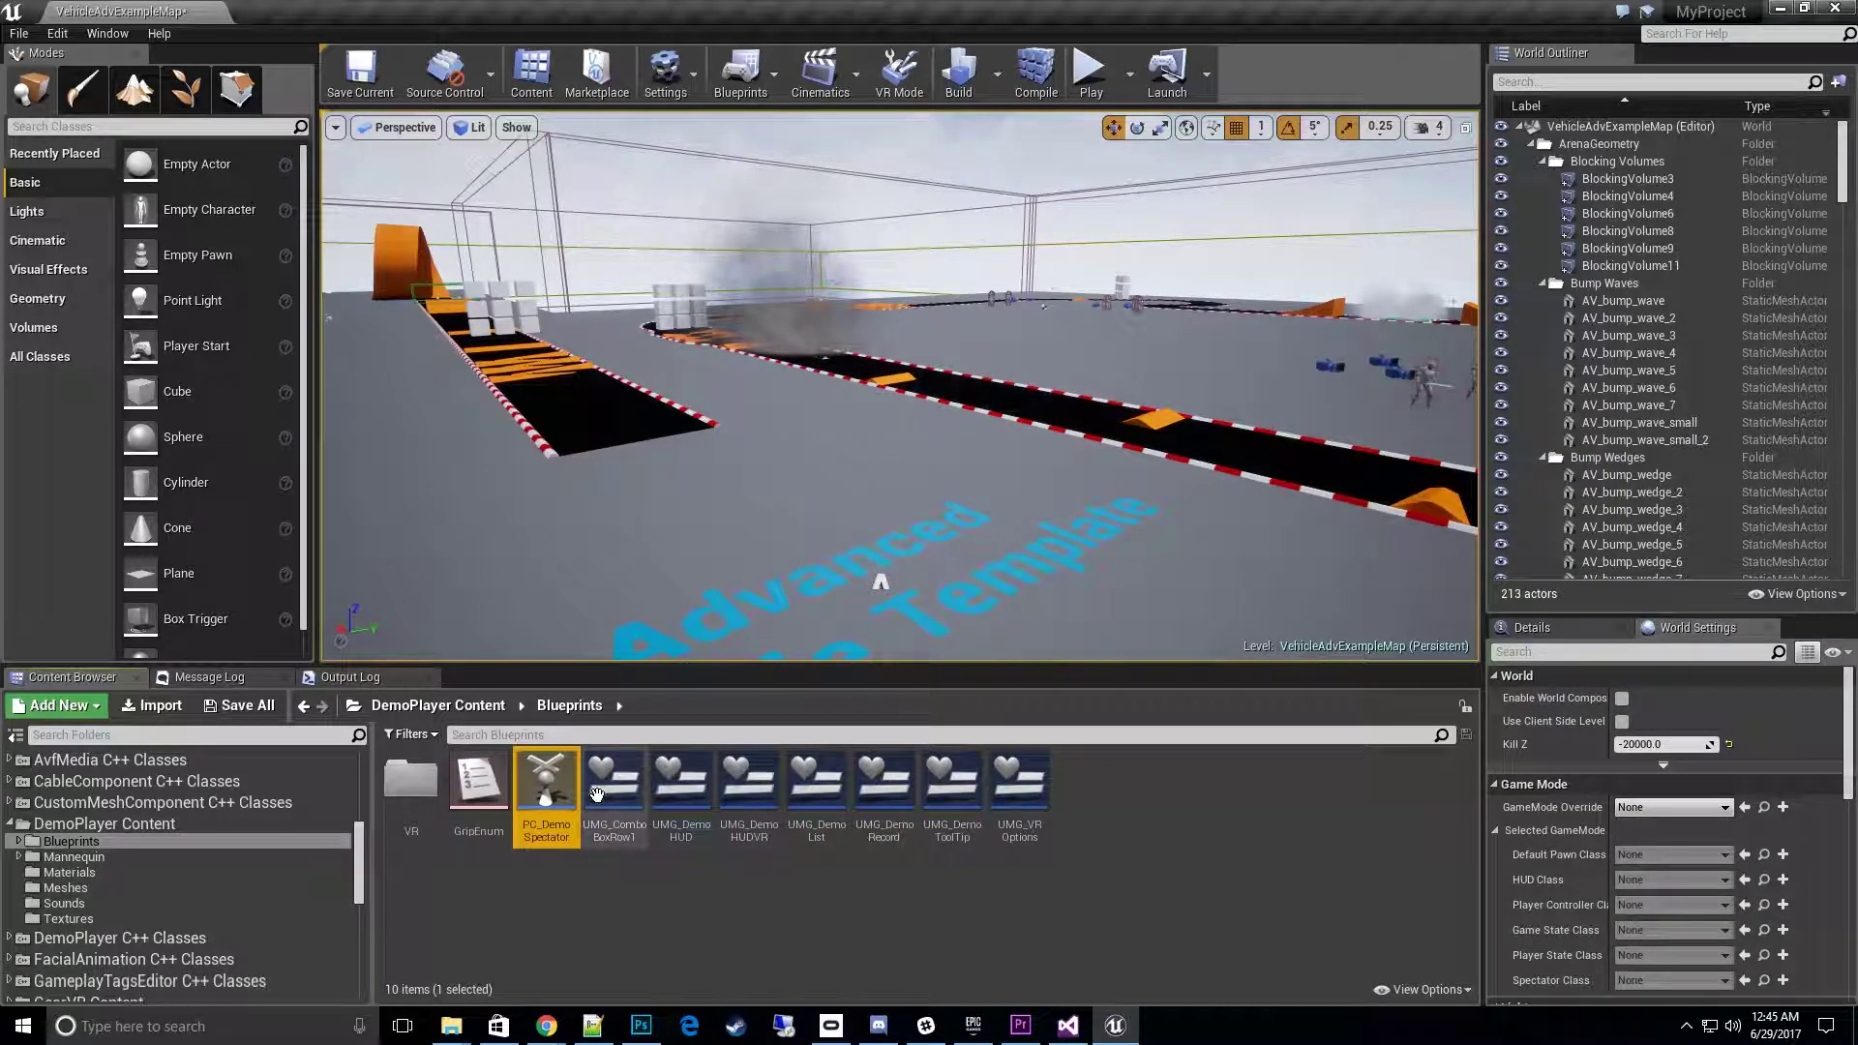
double_click(546, 789)
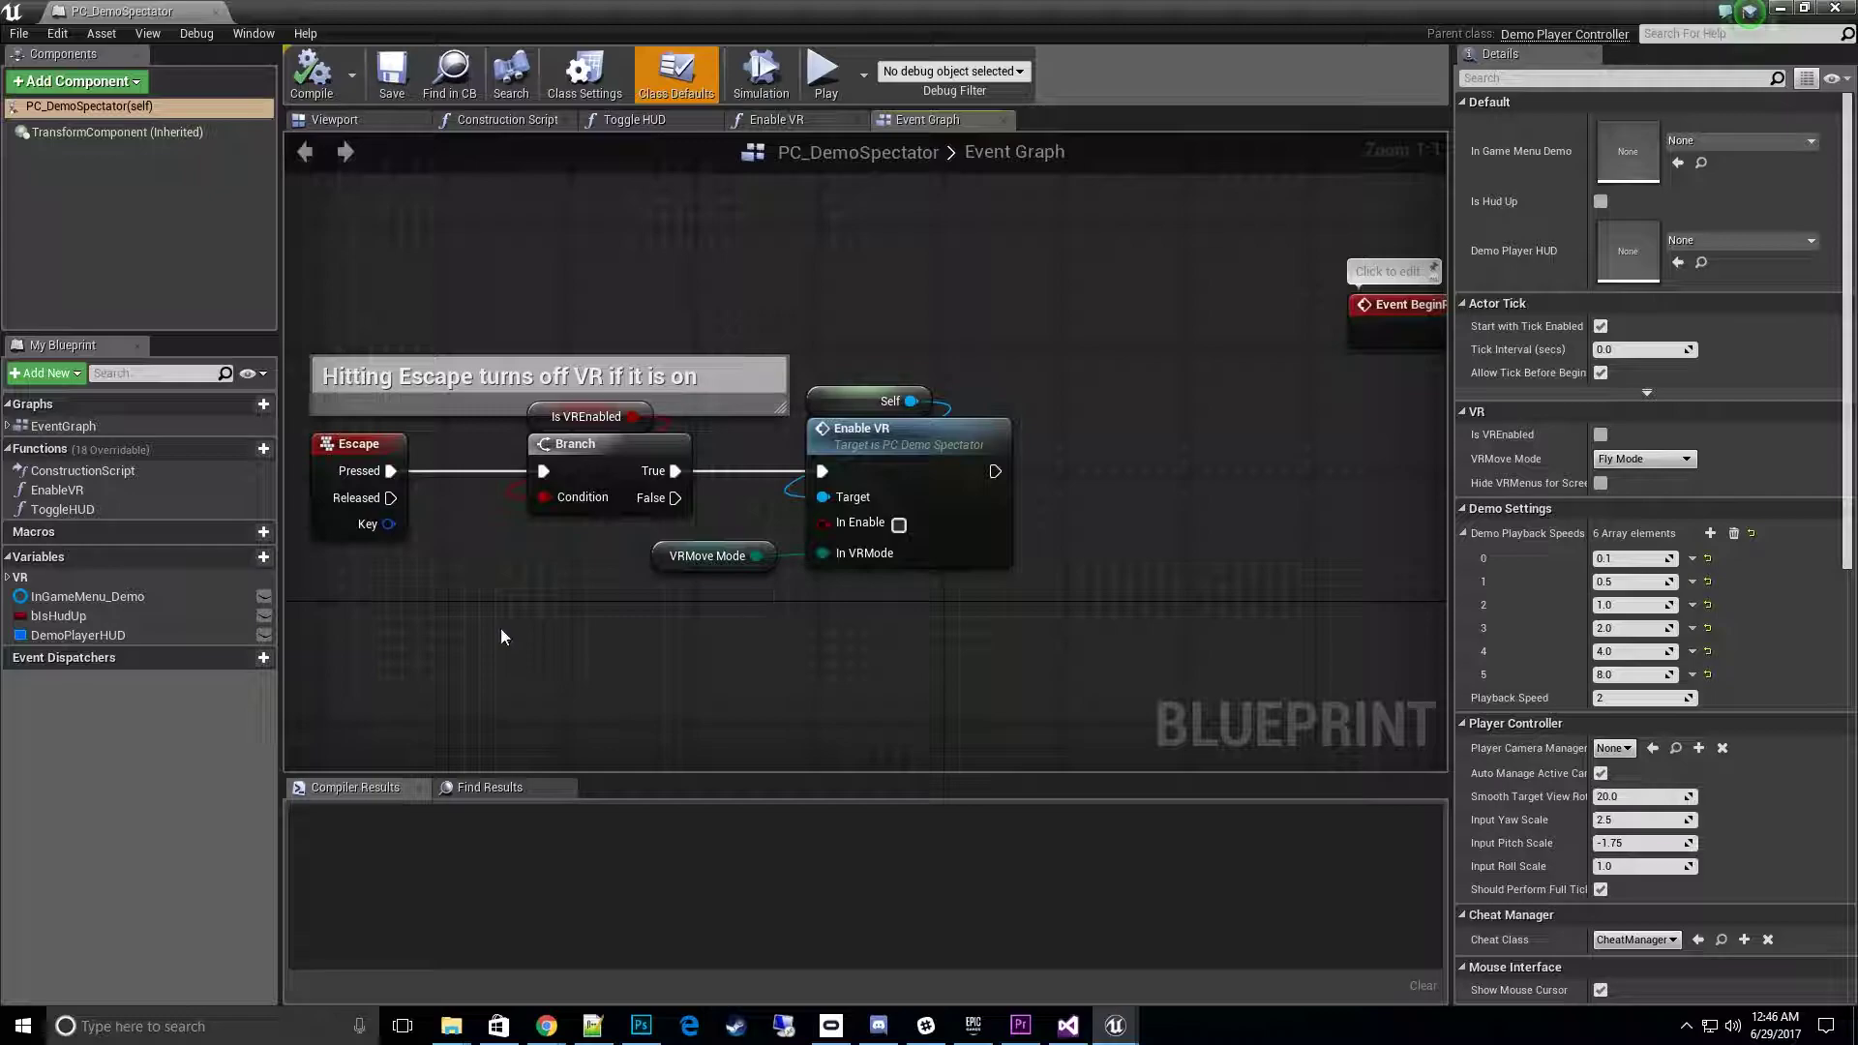
- Review PC_DemoSpectator's camera mesh and its BeginPlay and VR start-up nodes
right_drag(502, 637, 716, 638)
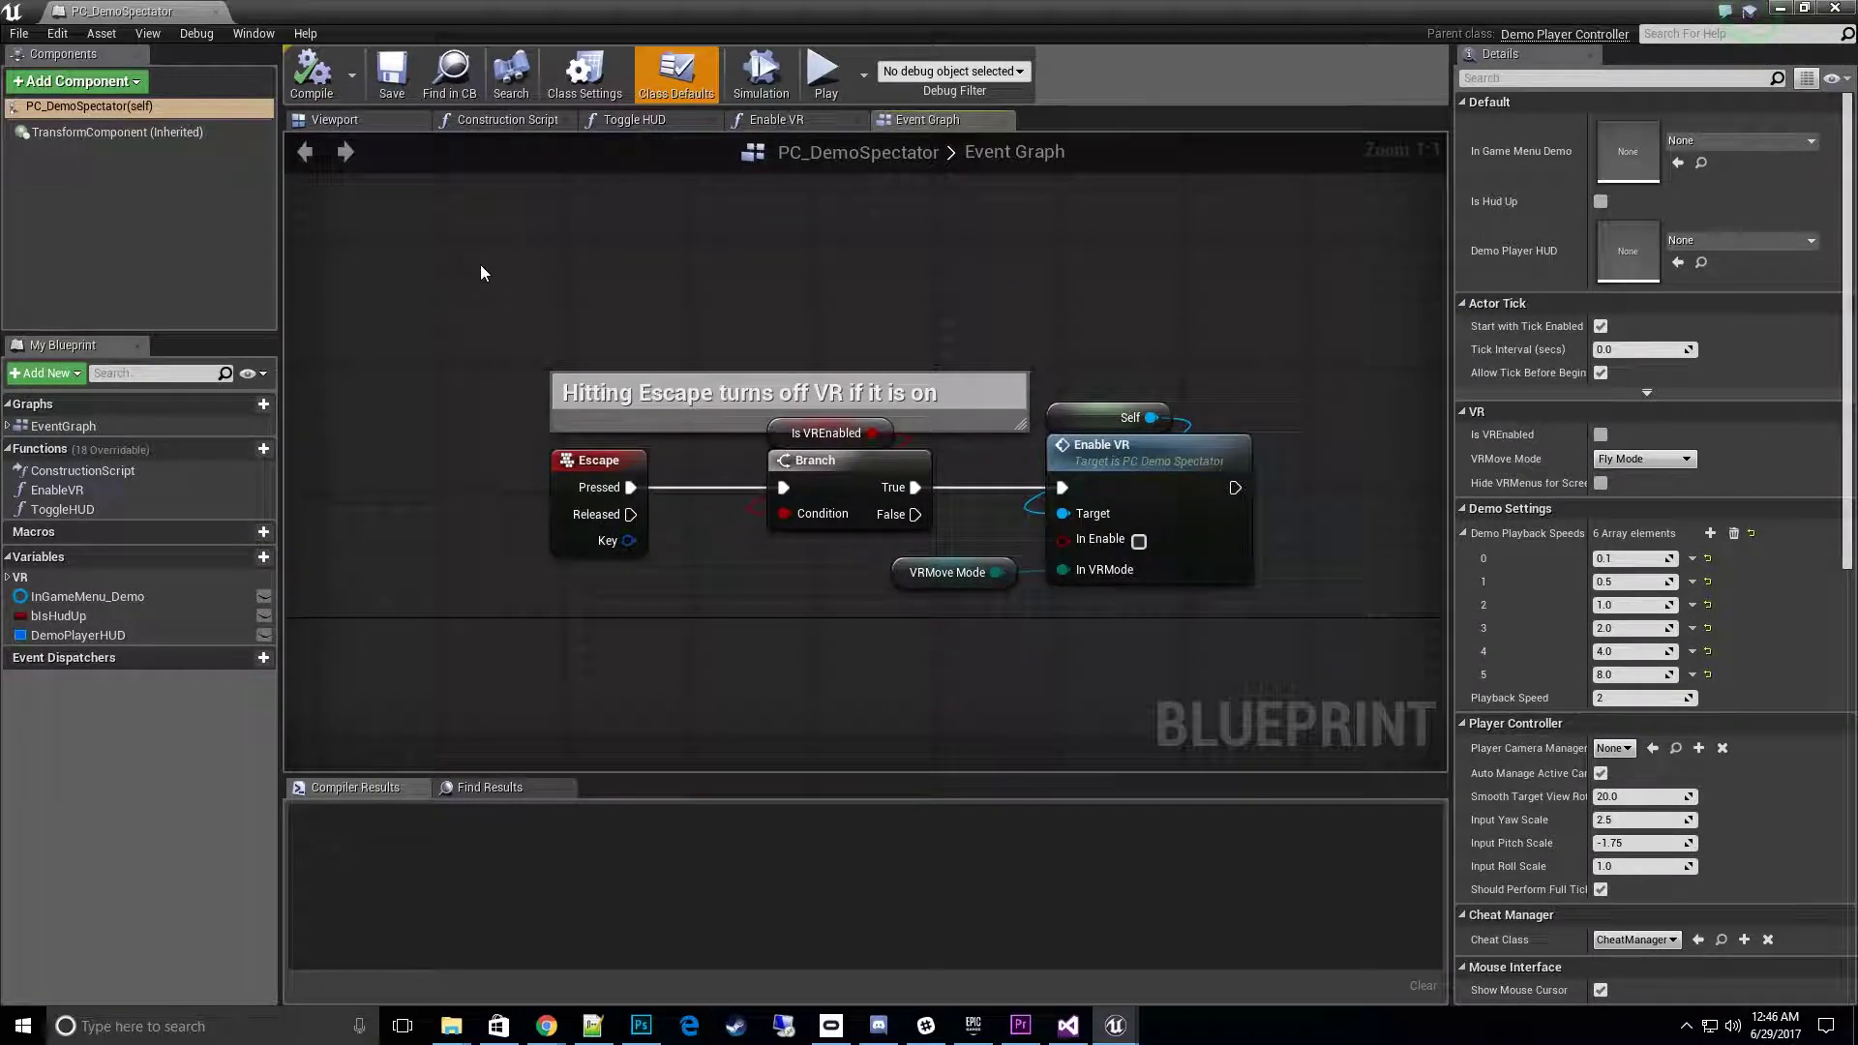
click(368, 122)
click(932, 120)
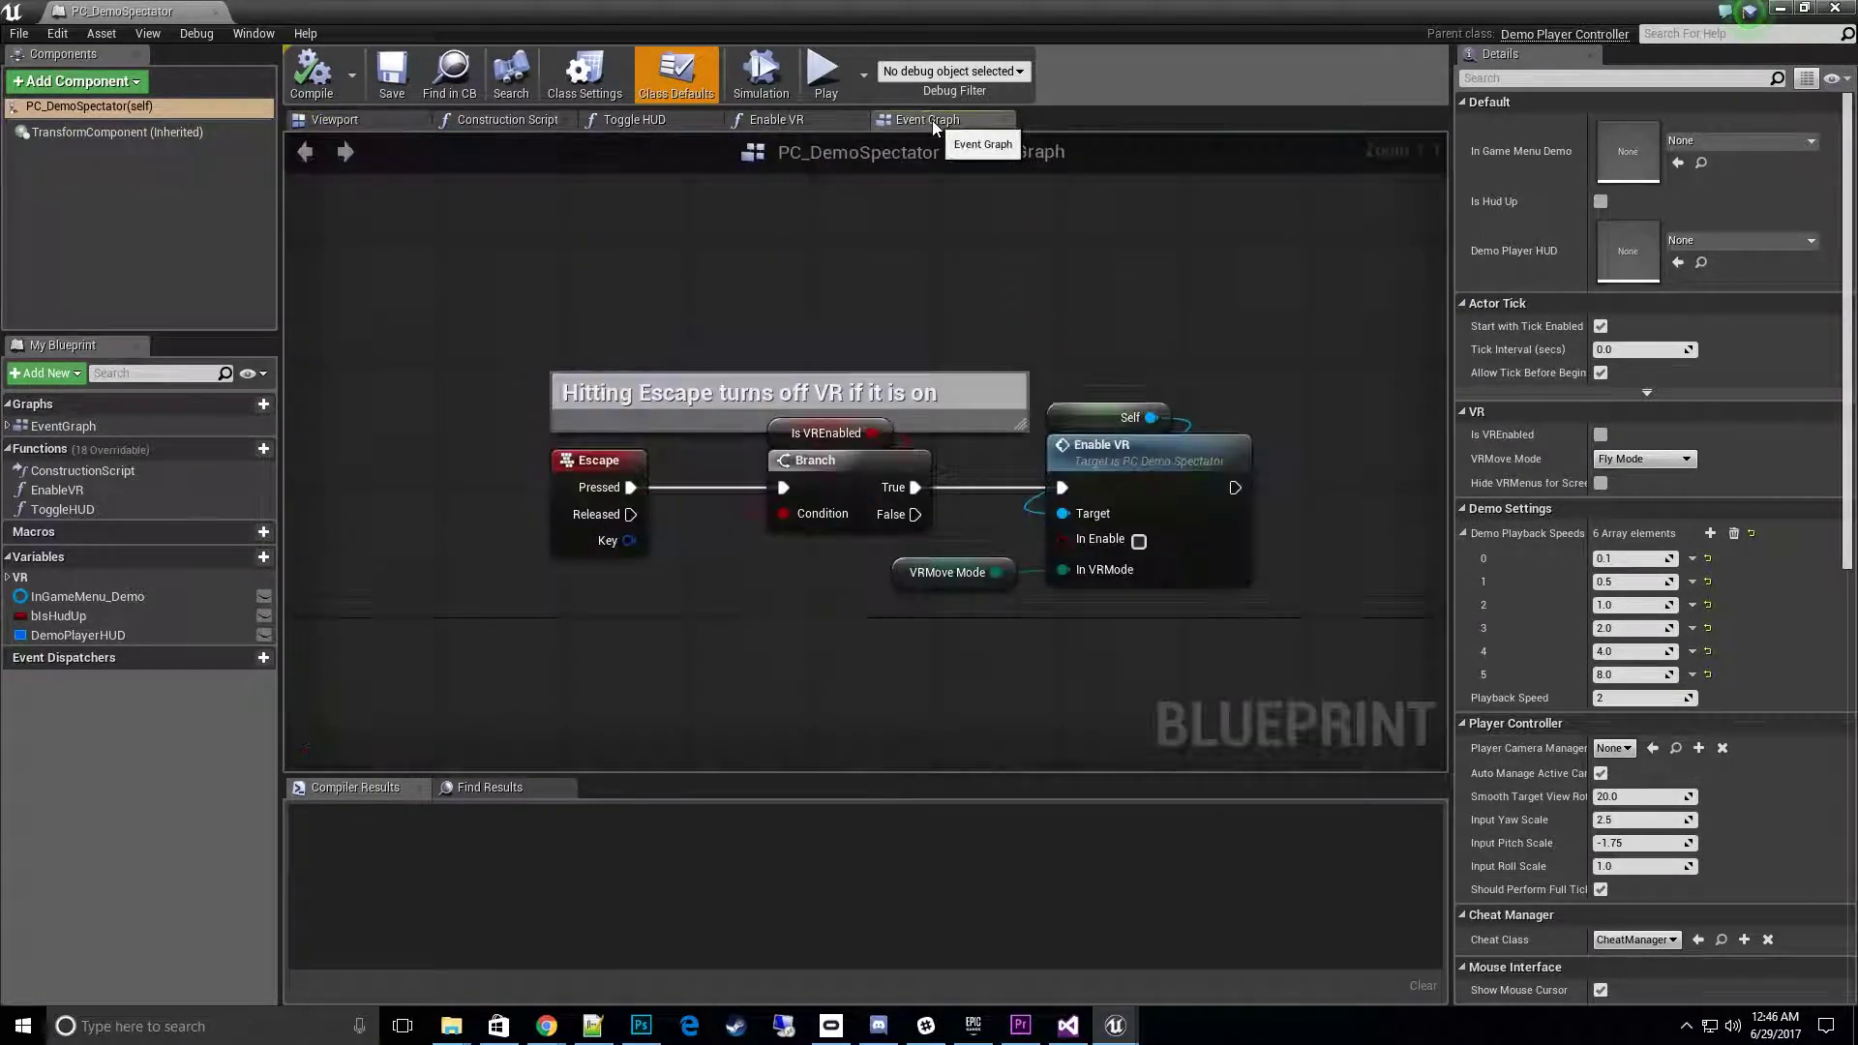
scroll(1040, 627, down, 2)
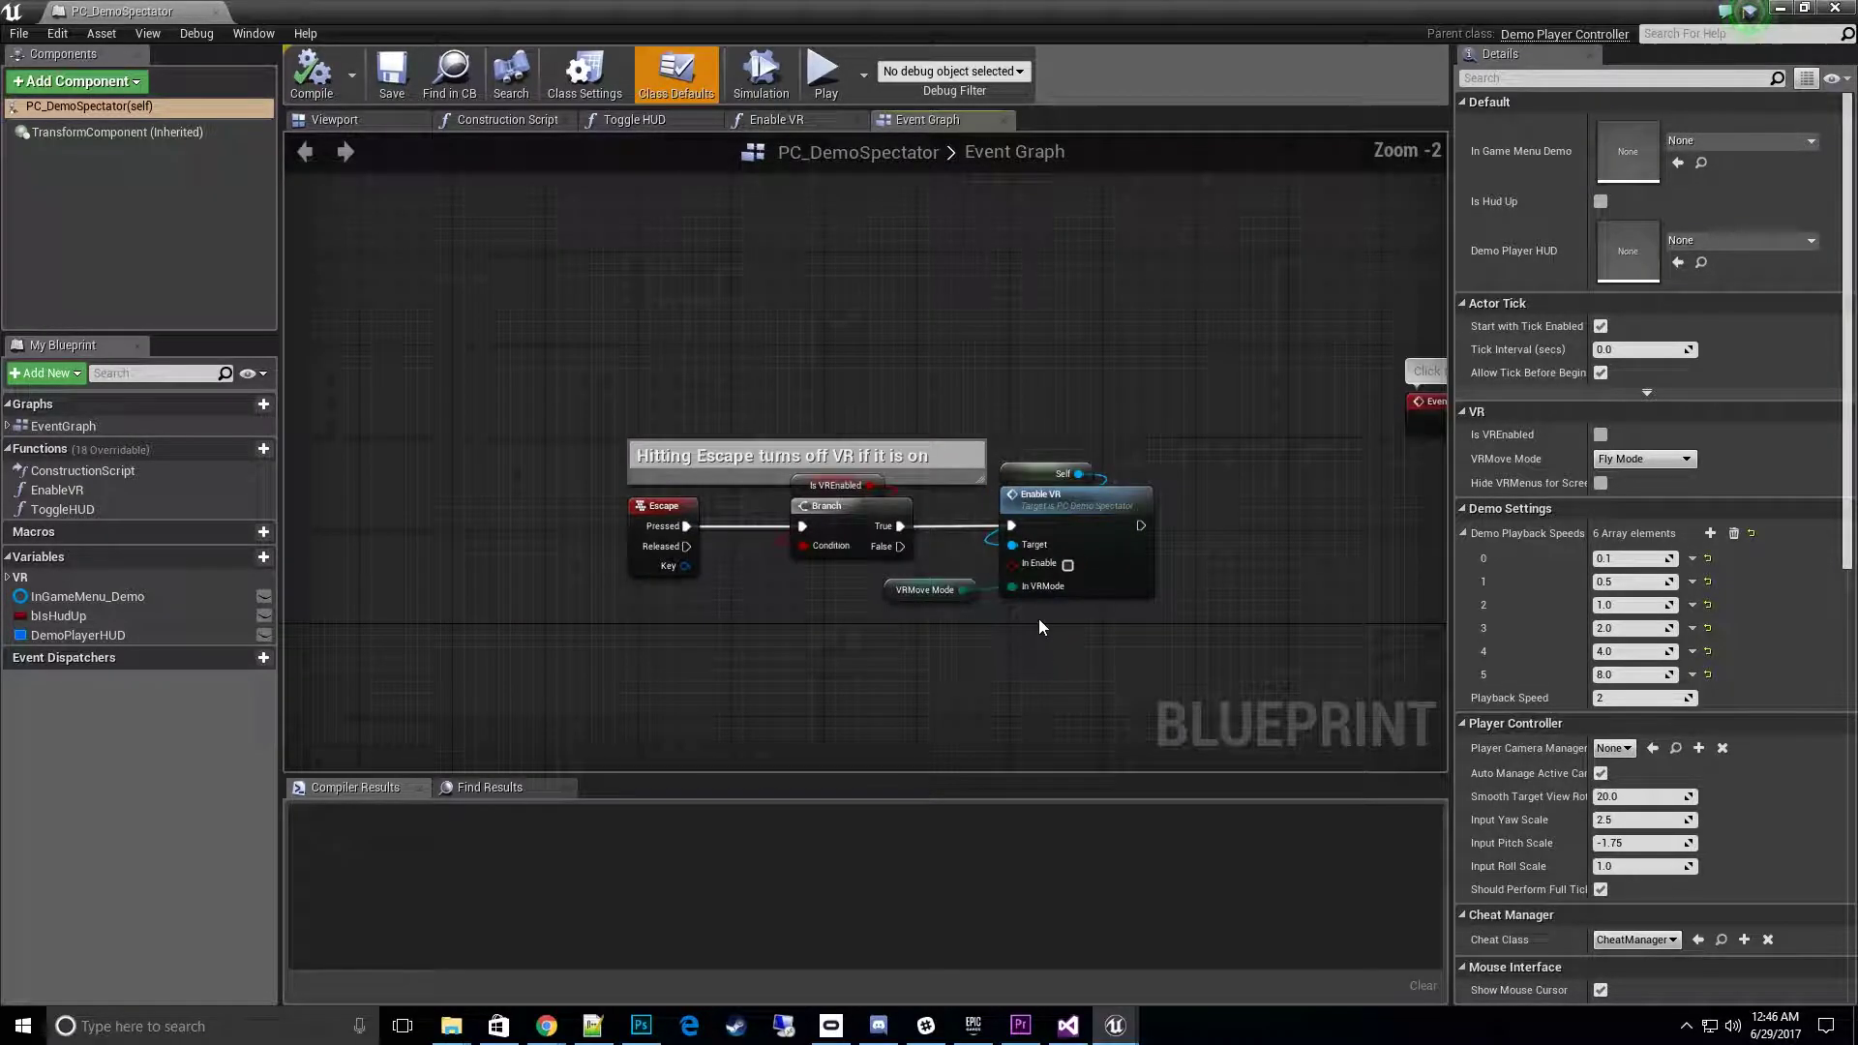
right_drag(1257, 654, 636, 650)
right_drag(1031, 458, 1106, 678)
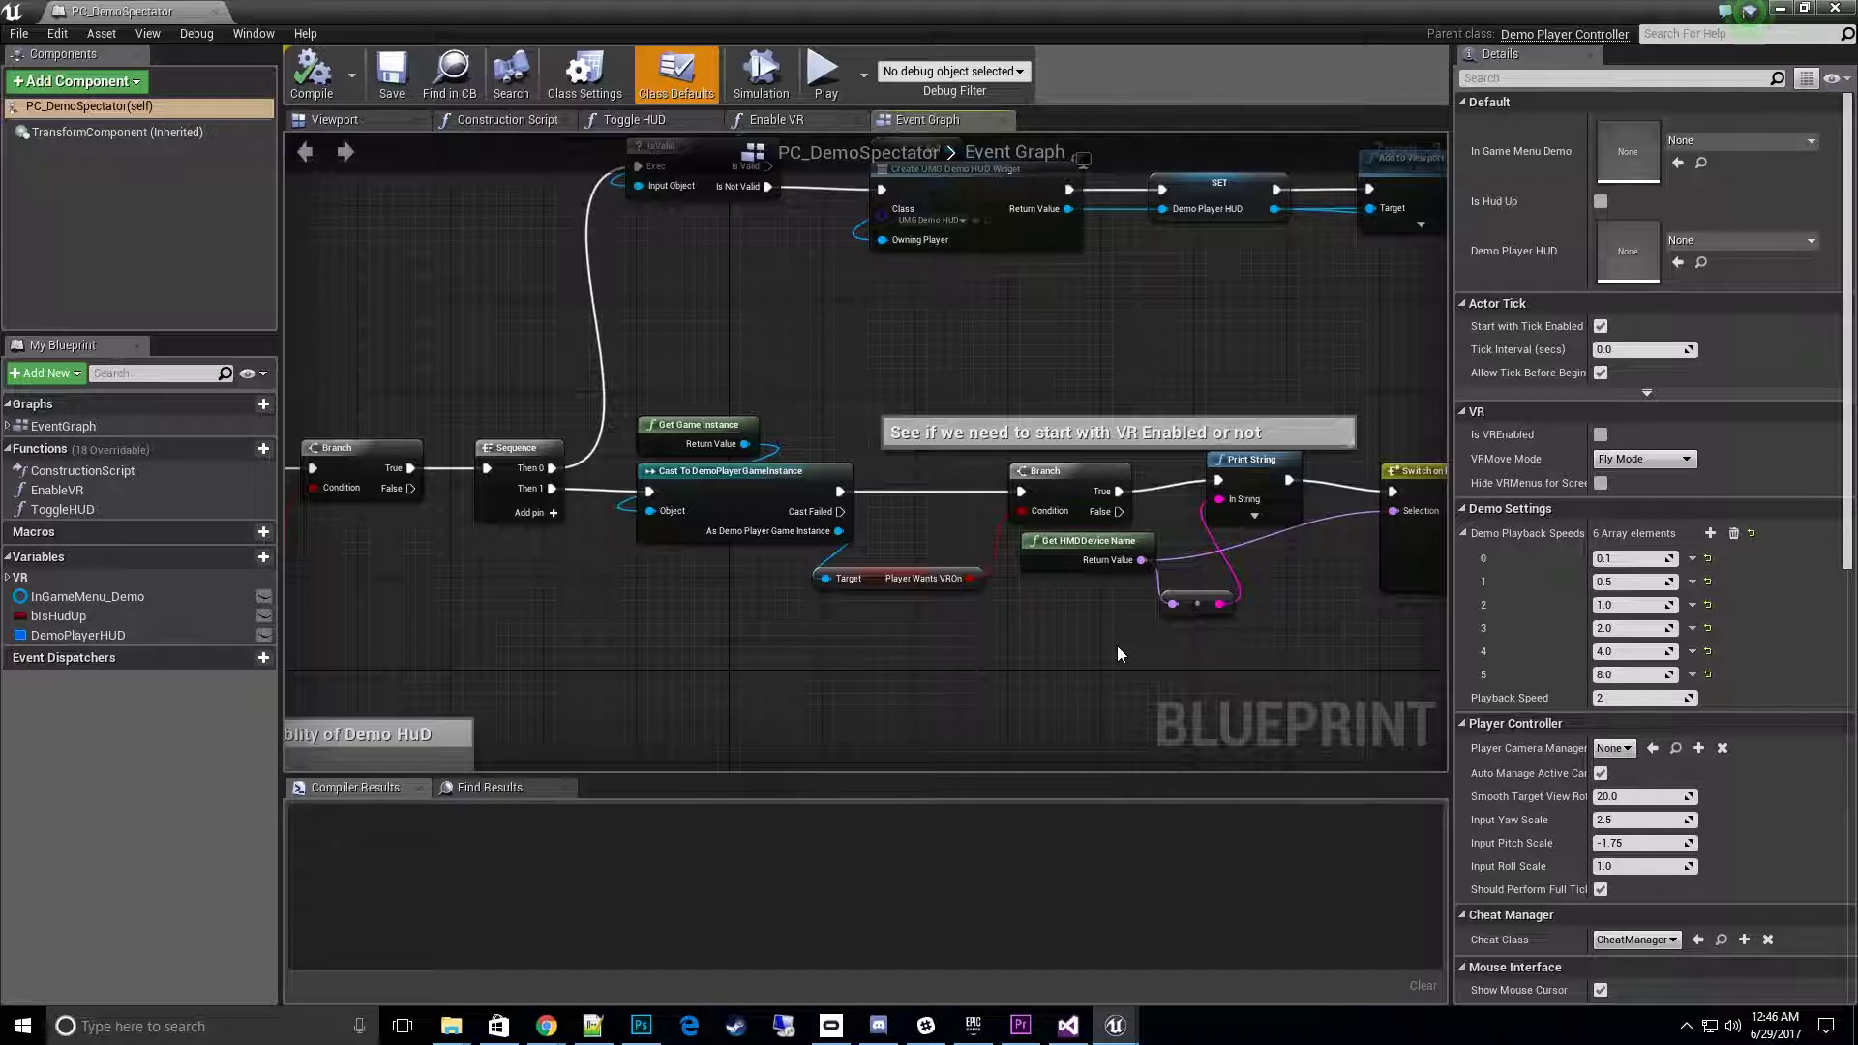
- Close PC_DemoSpectator and select the project's Content > Blueprints folder
scroll(1106, 642, down, 1)
scroll(1021, 684, down, 1)
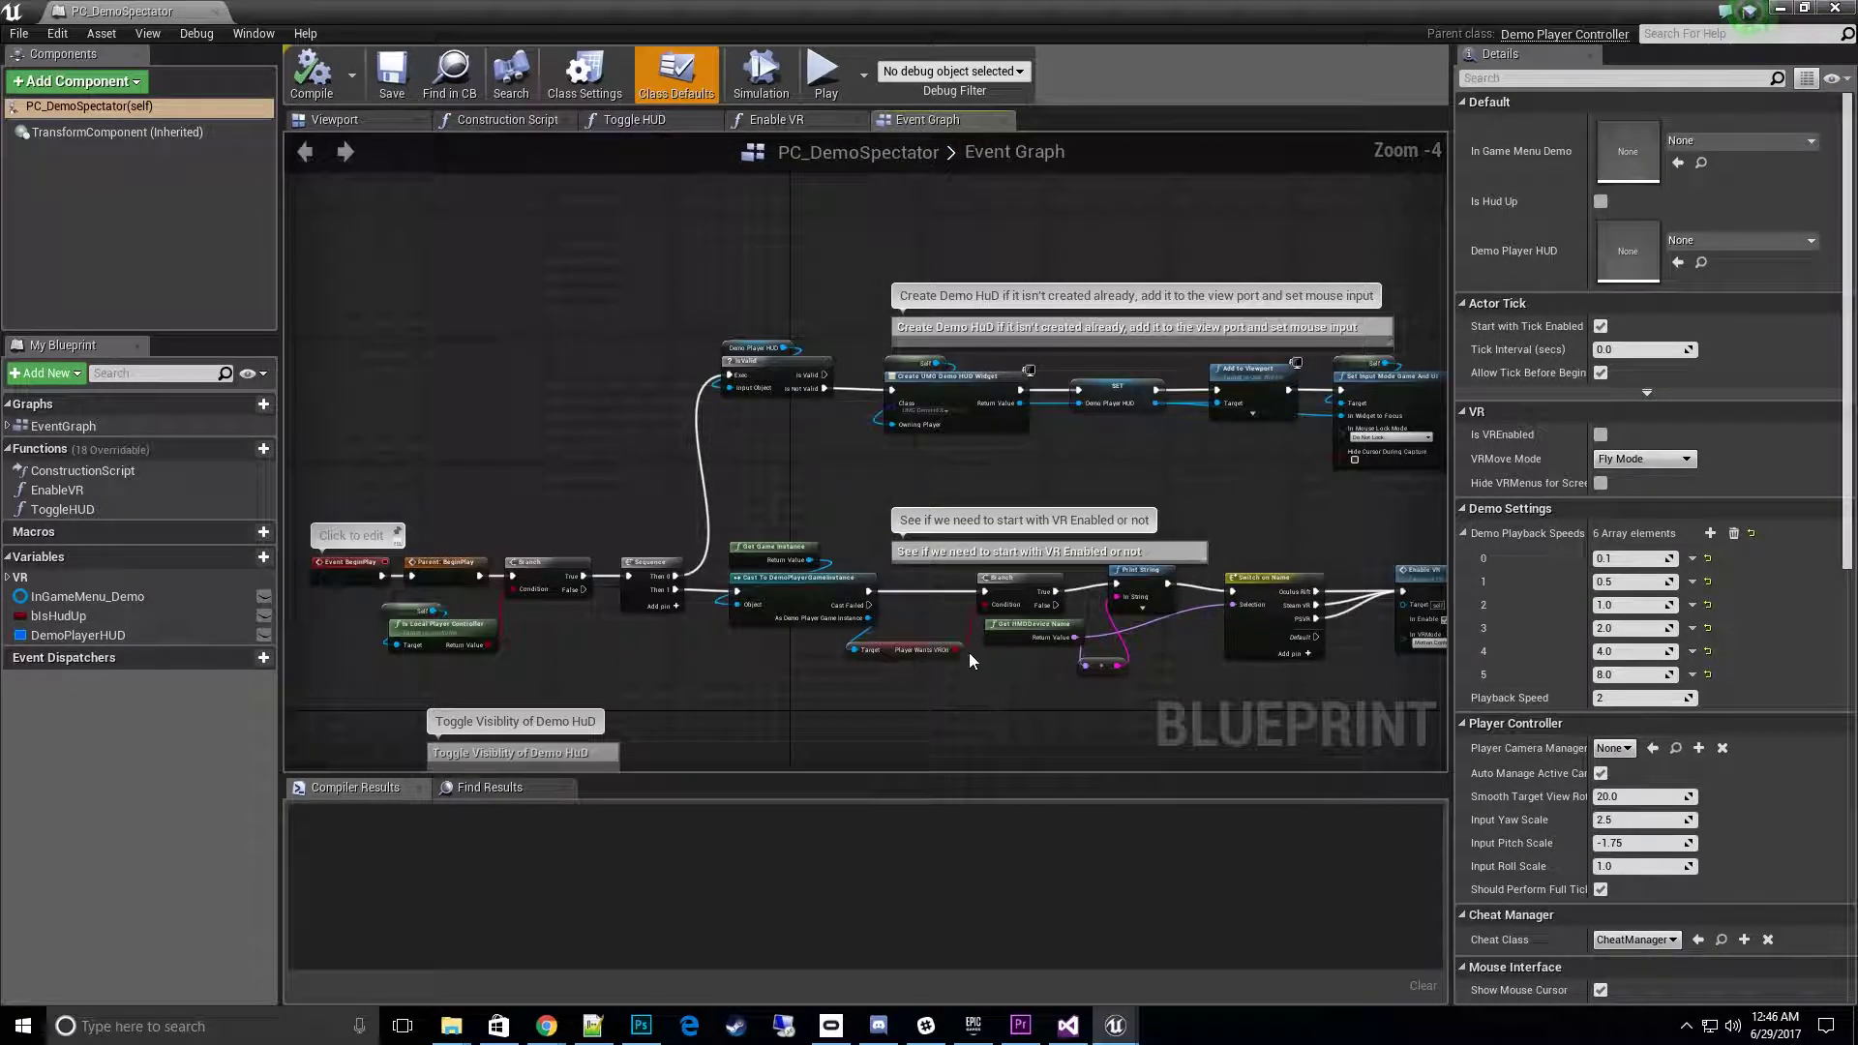
click(215, 11)
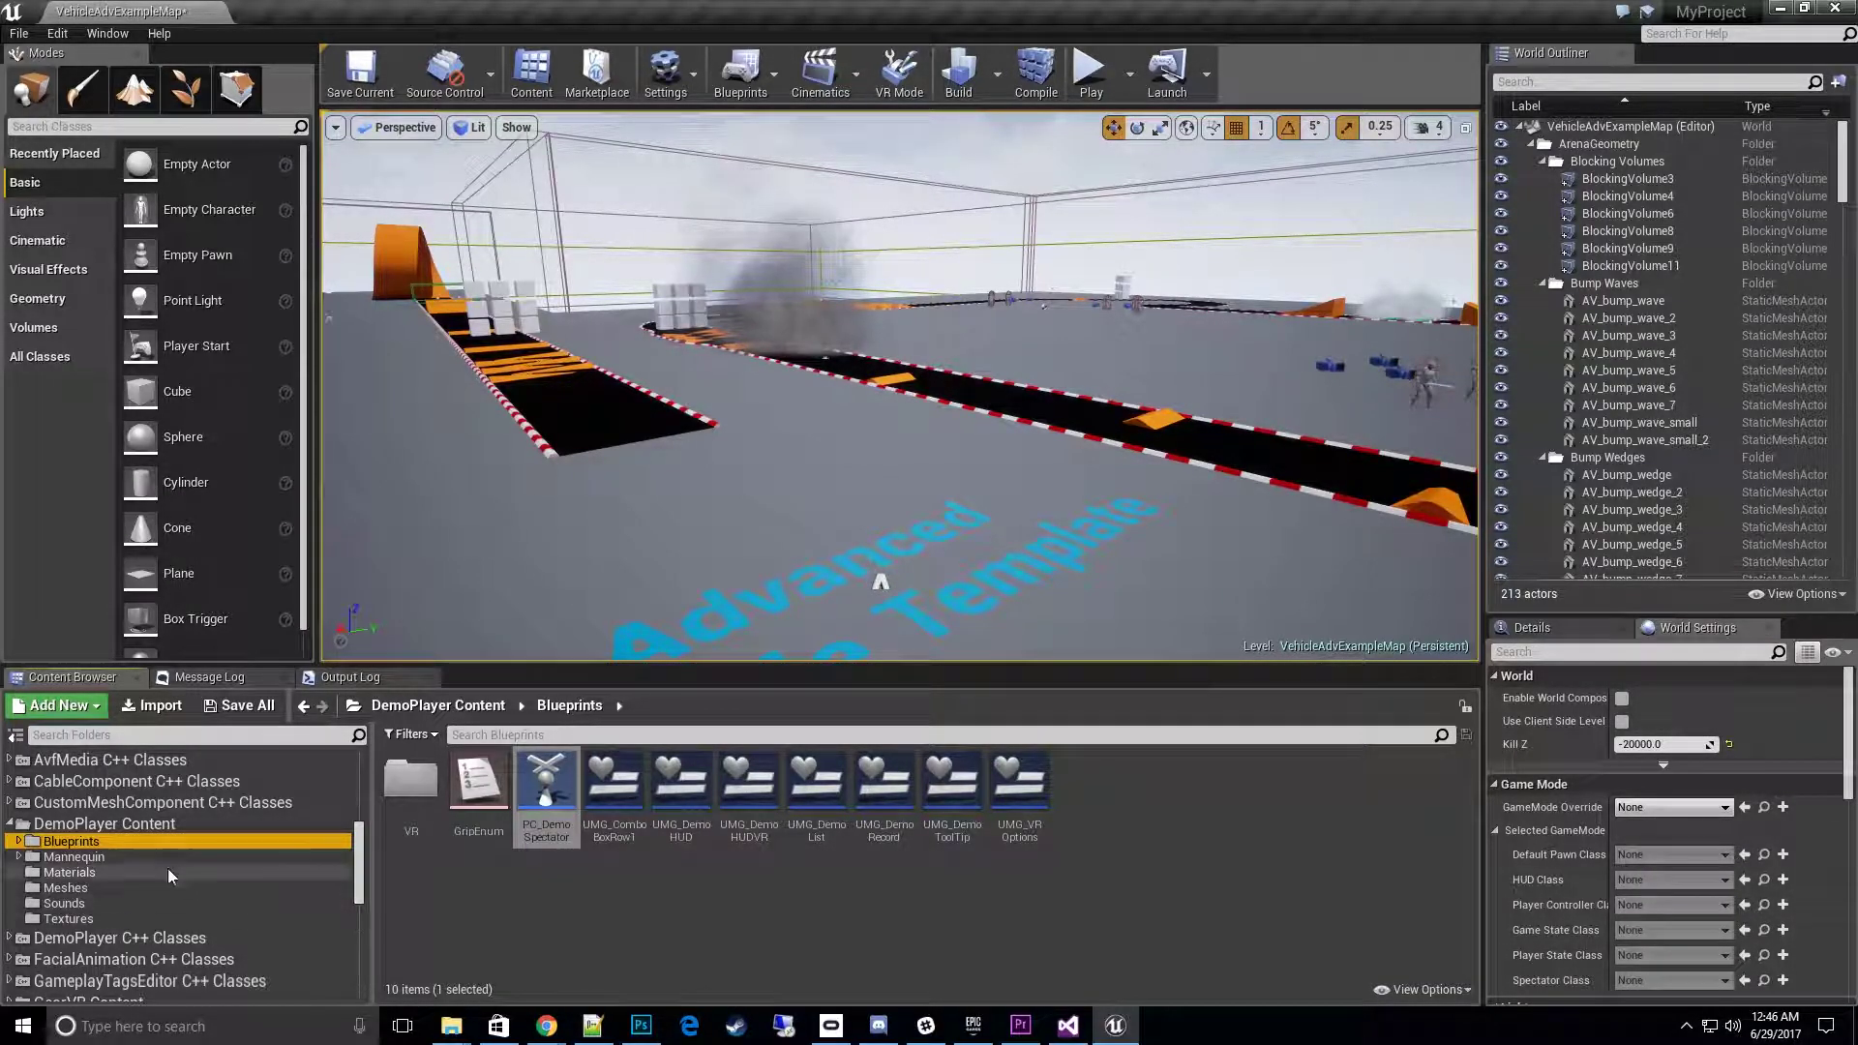
scroll(124, 927, up, 10)
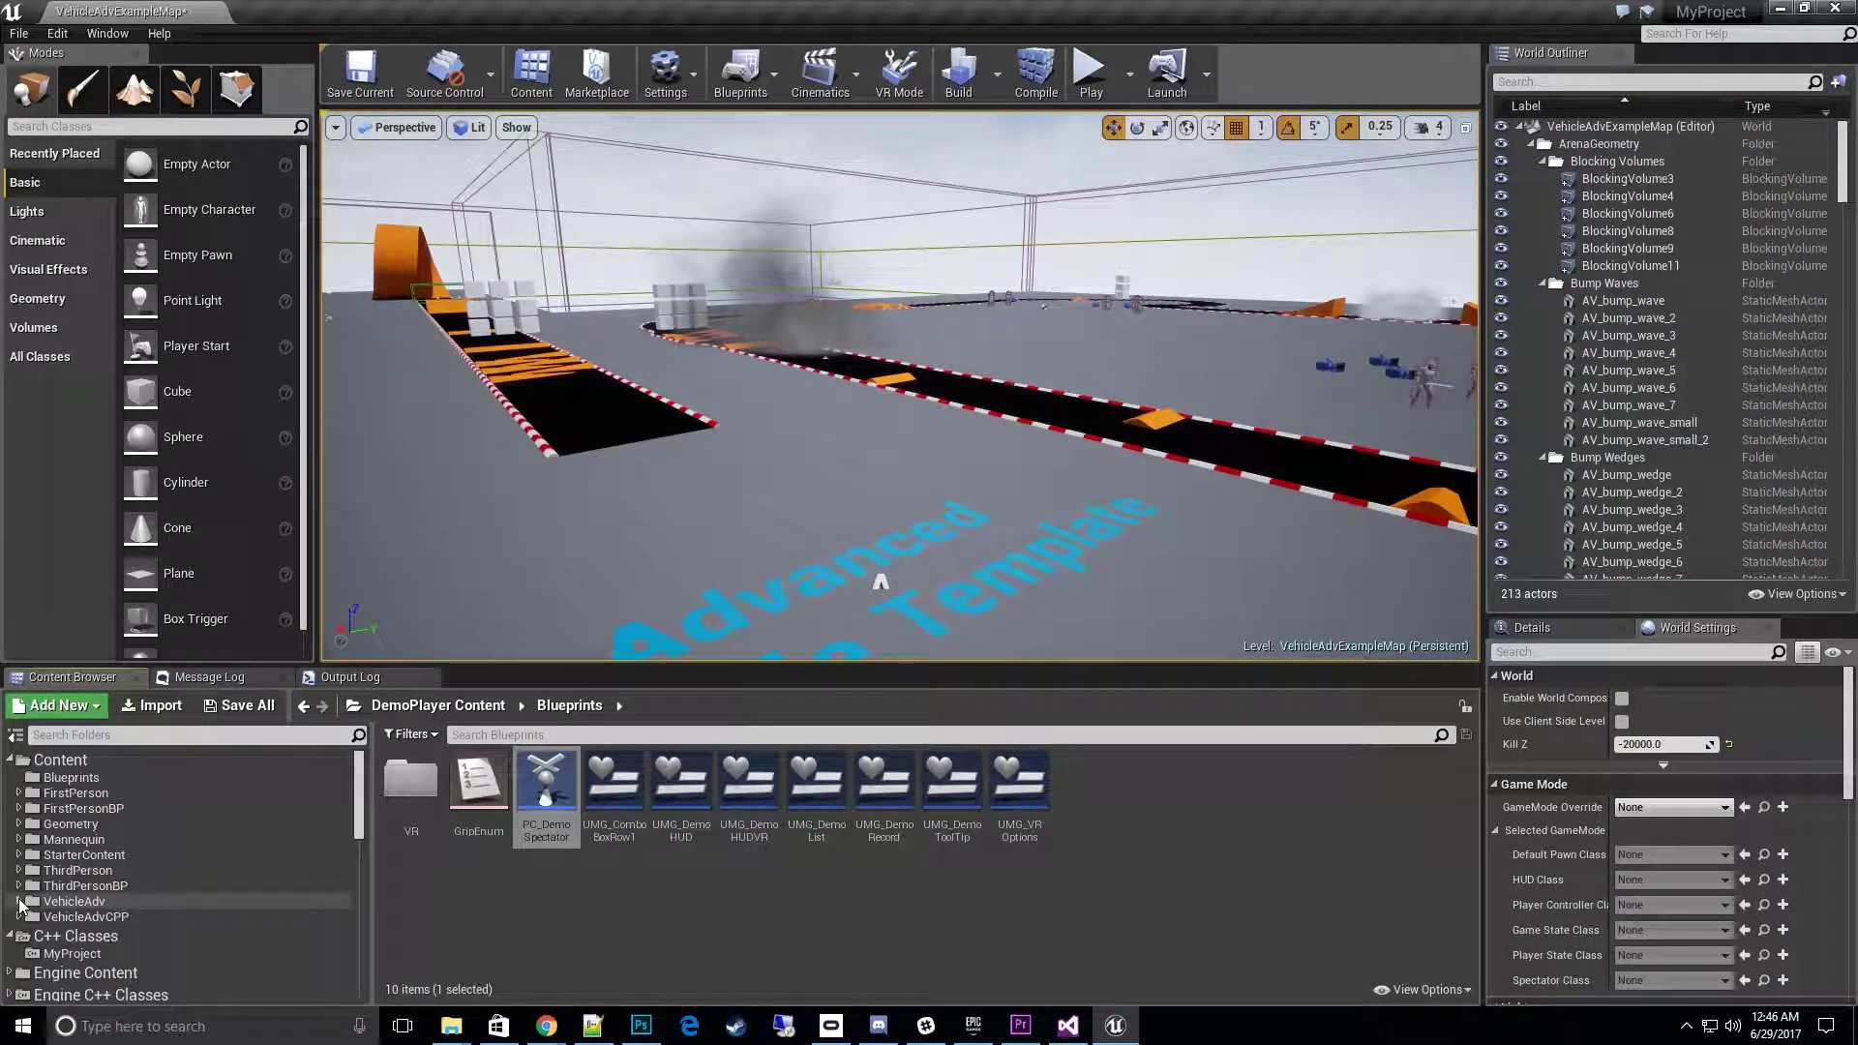
click(70, 777)
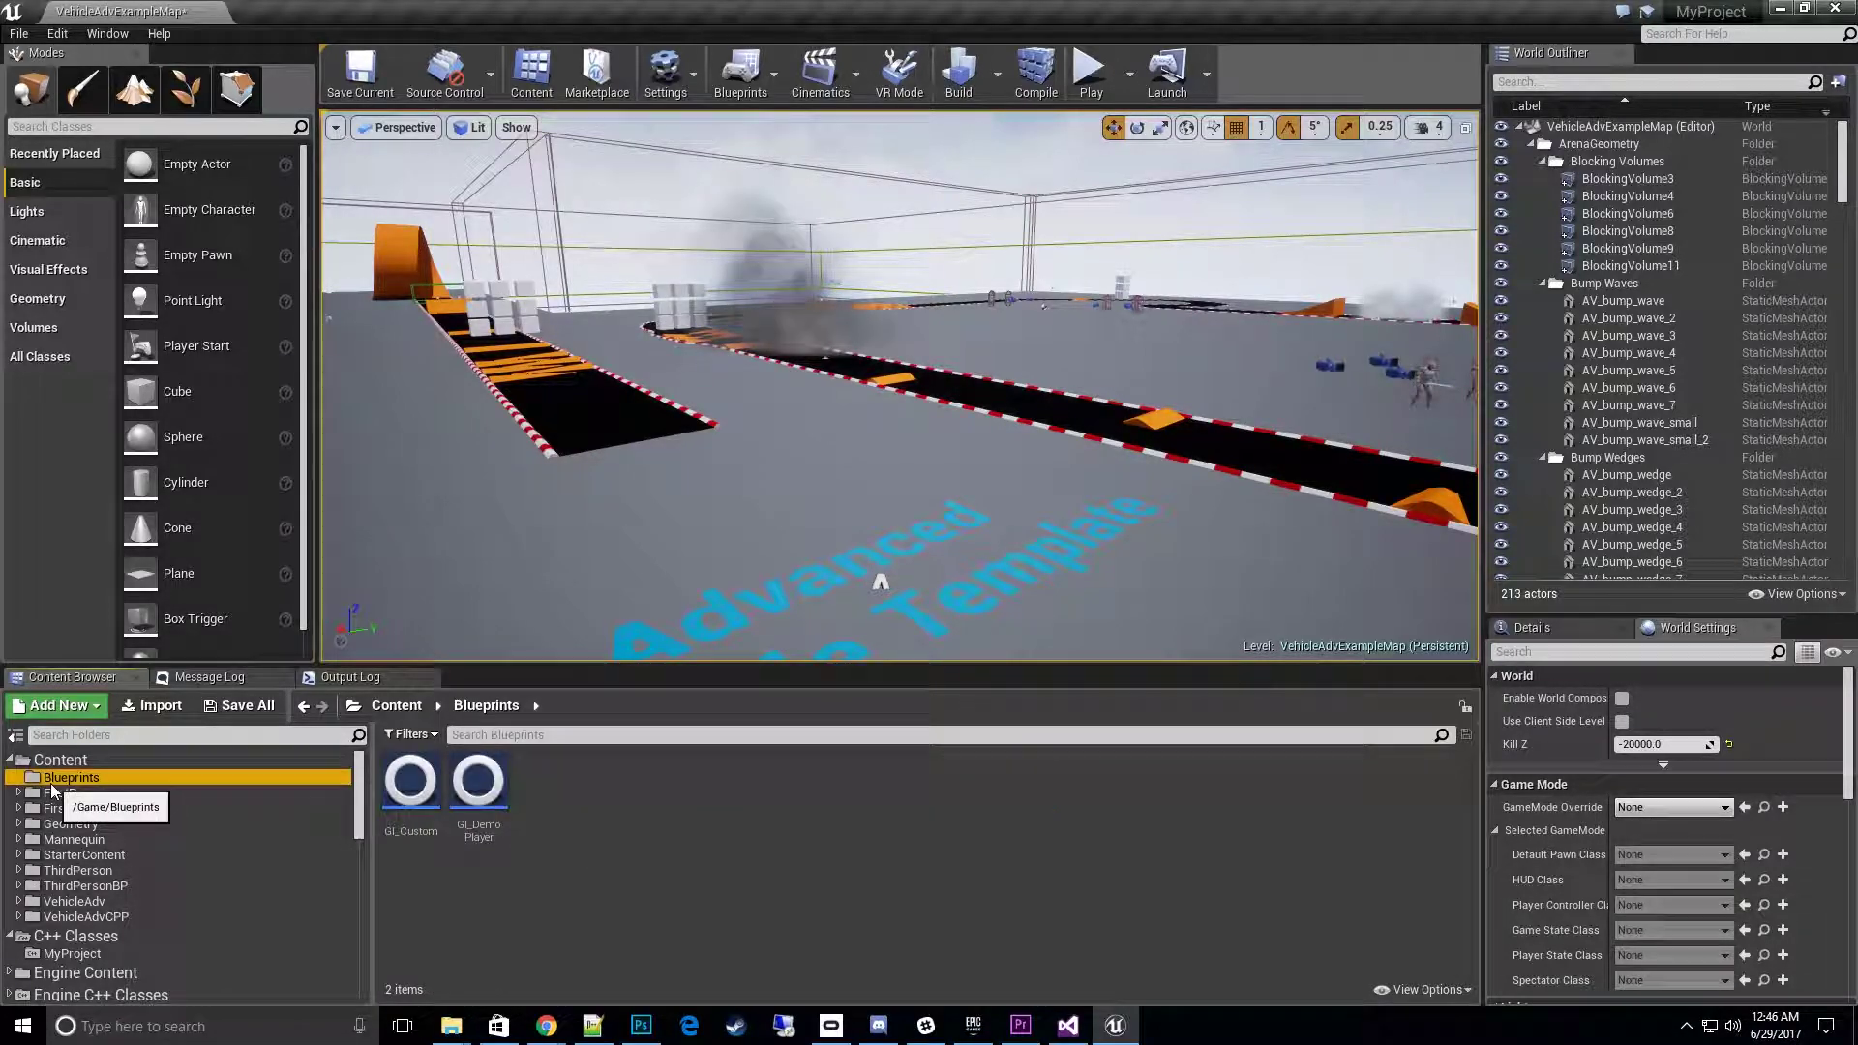
- Start a new Blueprint Class, filter parent classes by 'PC' and pick PC_DemoSpectator
right_click(620, 824)
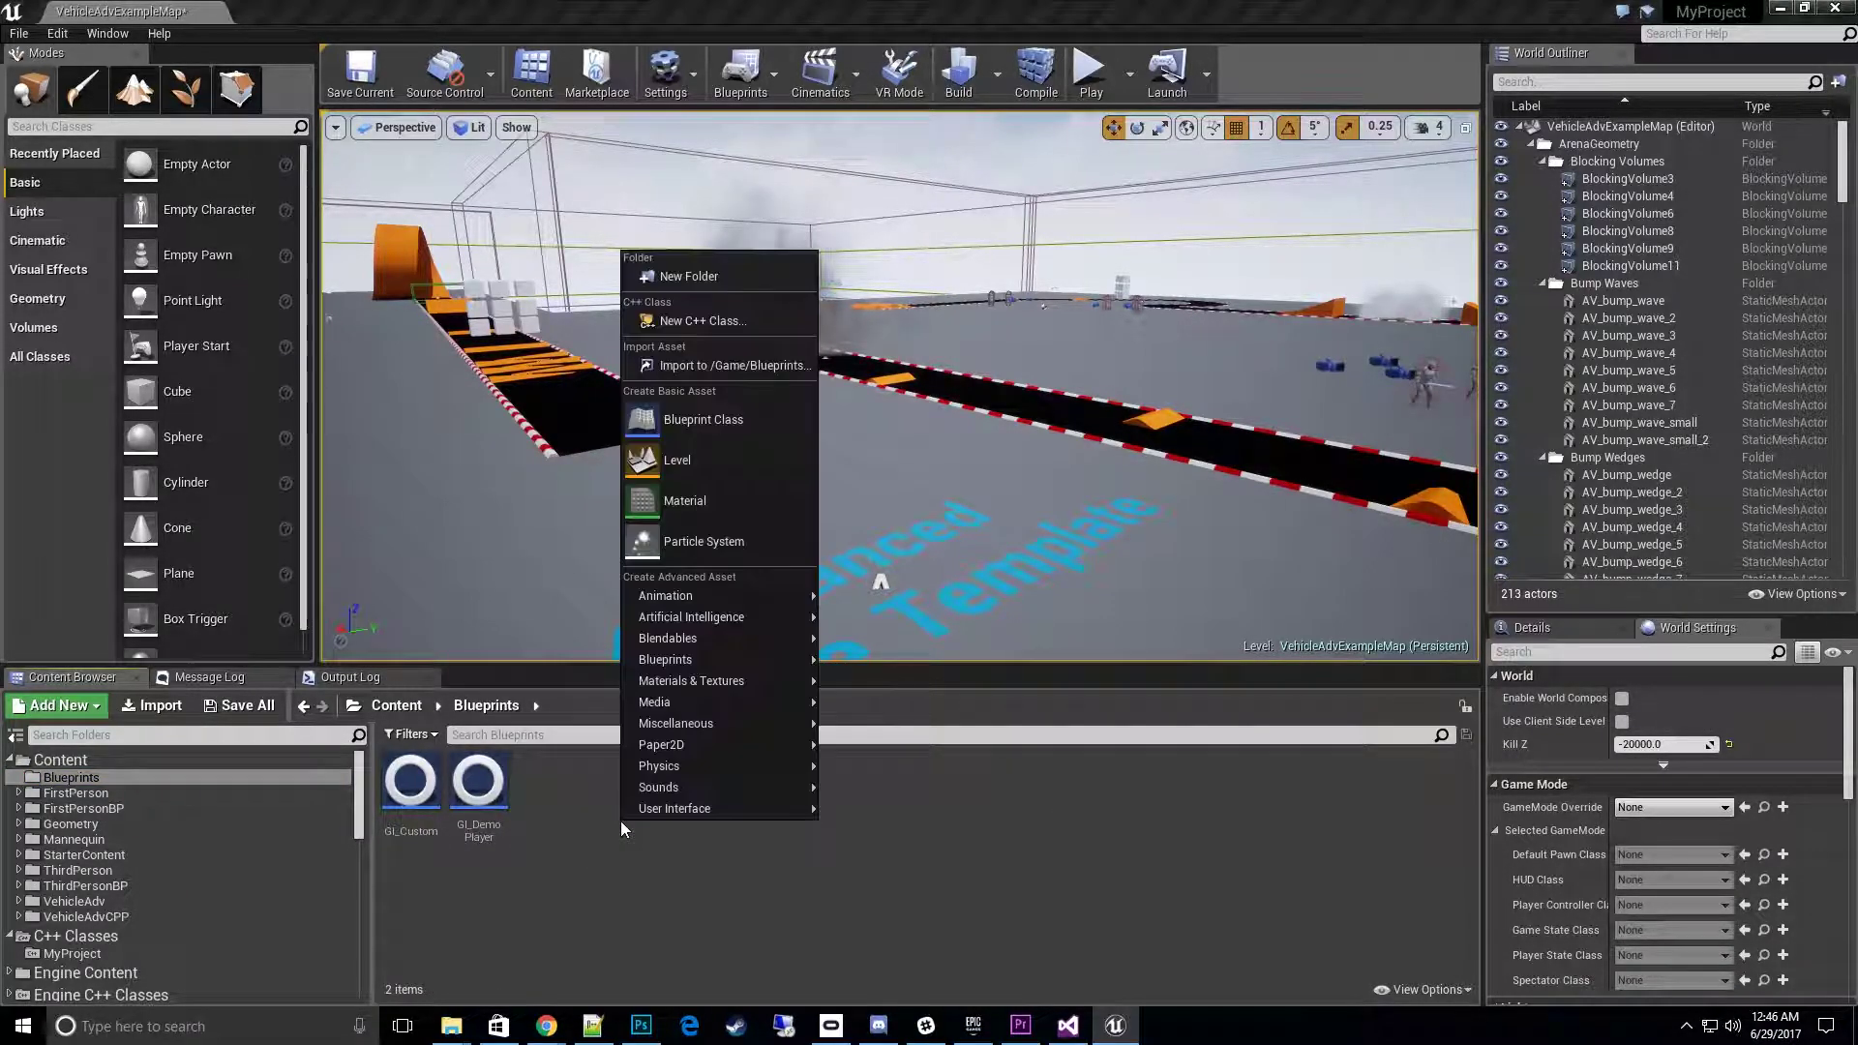
click(739, 421)
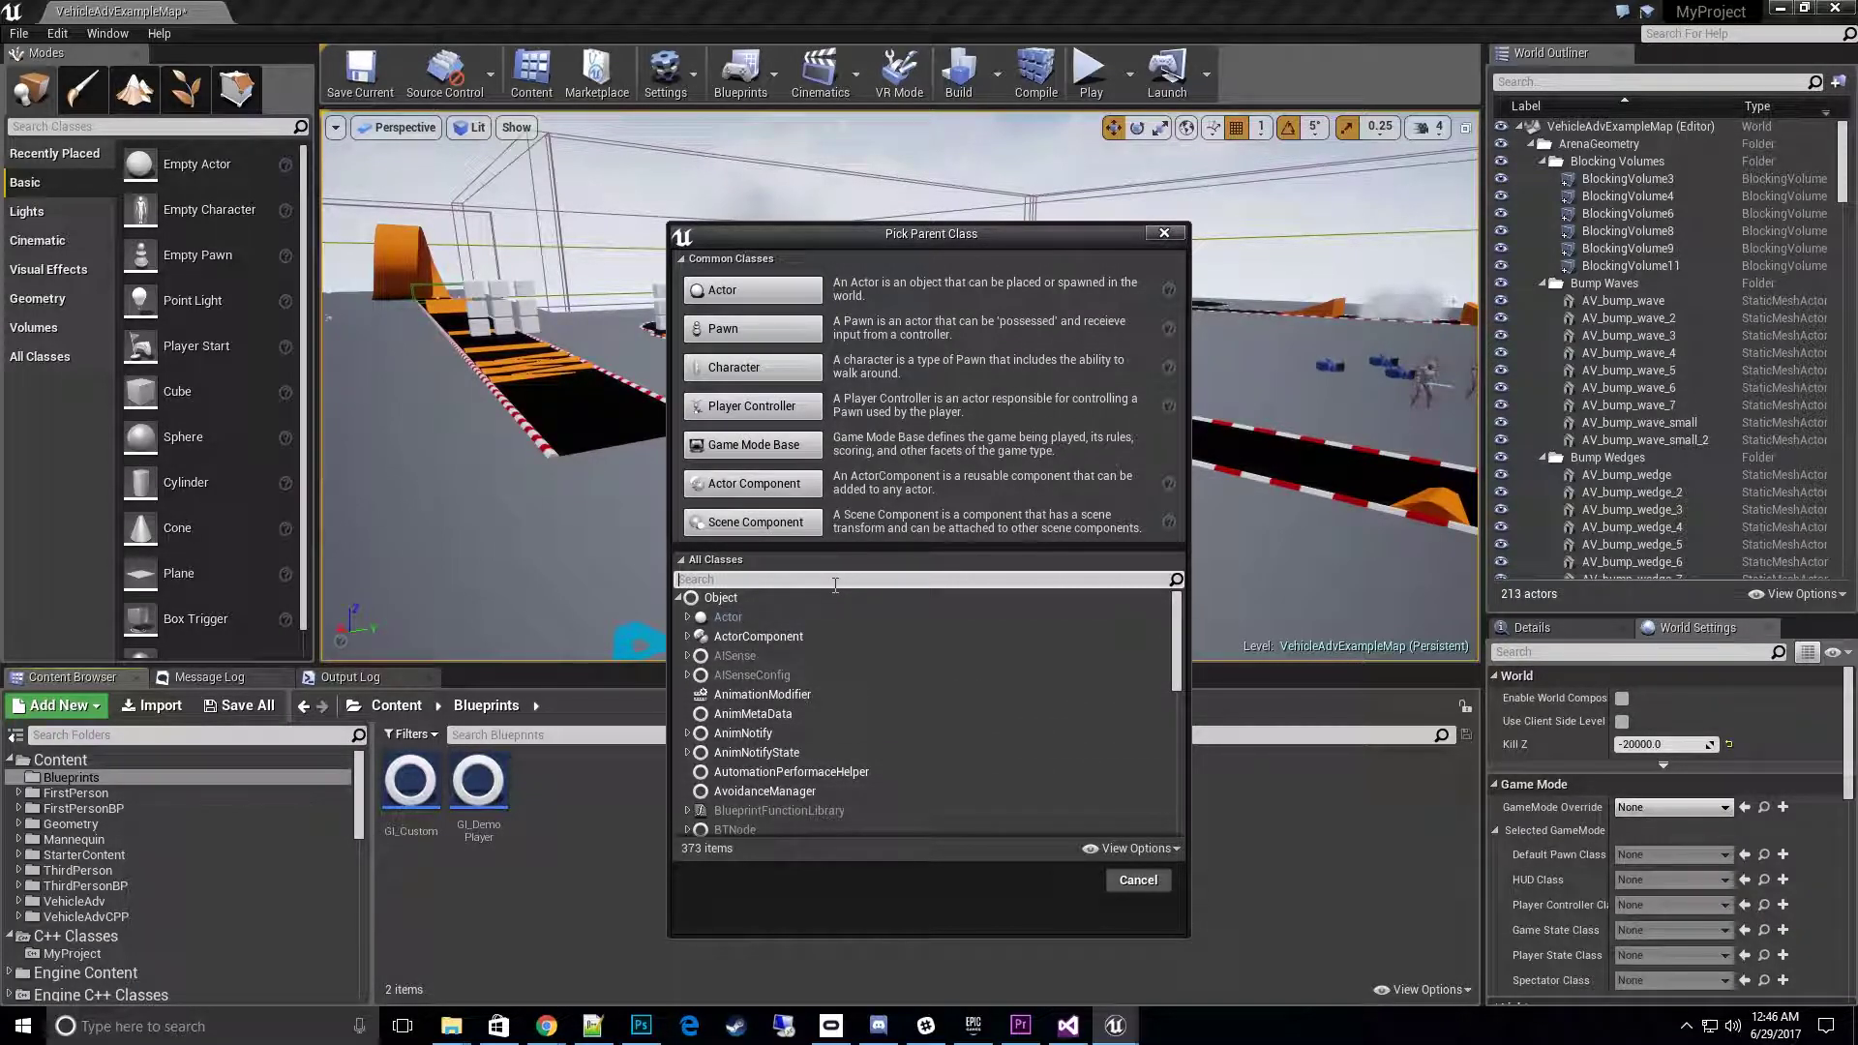
text(PC)
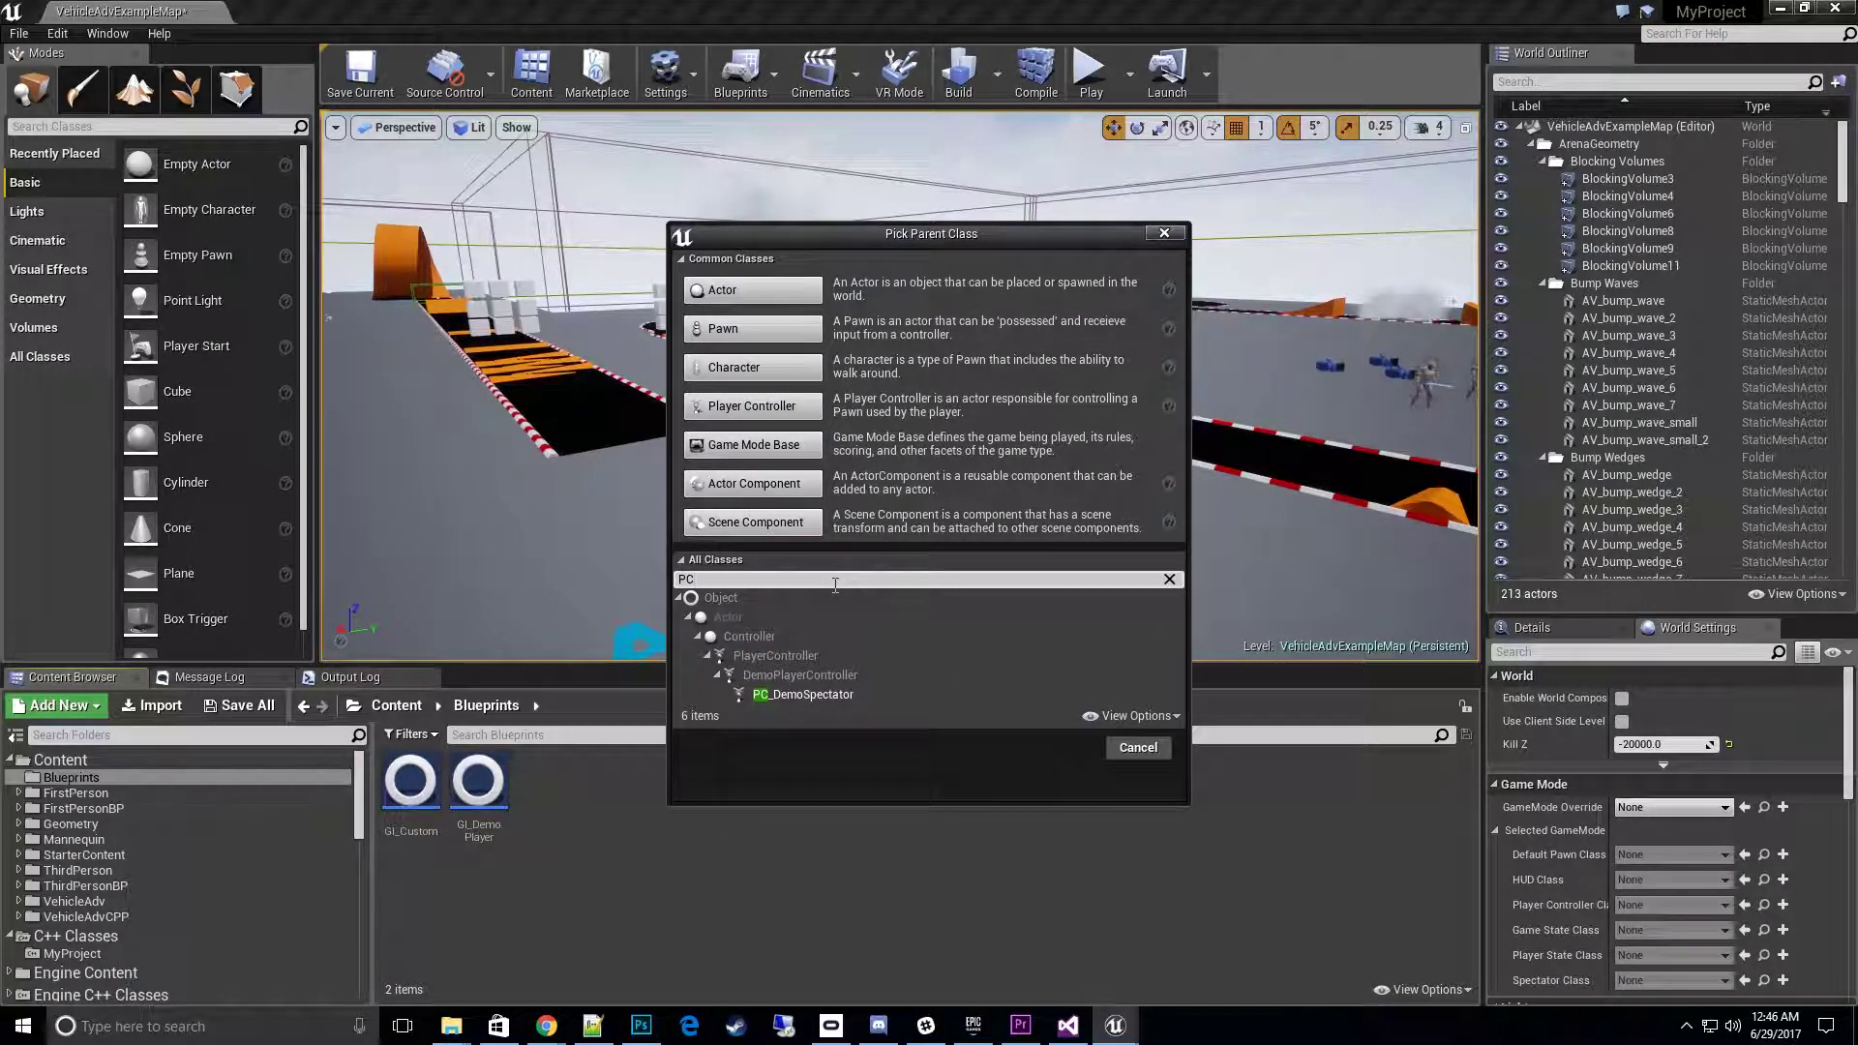
click(838, 695)
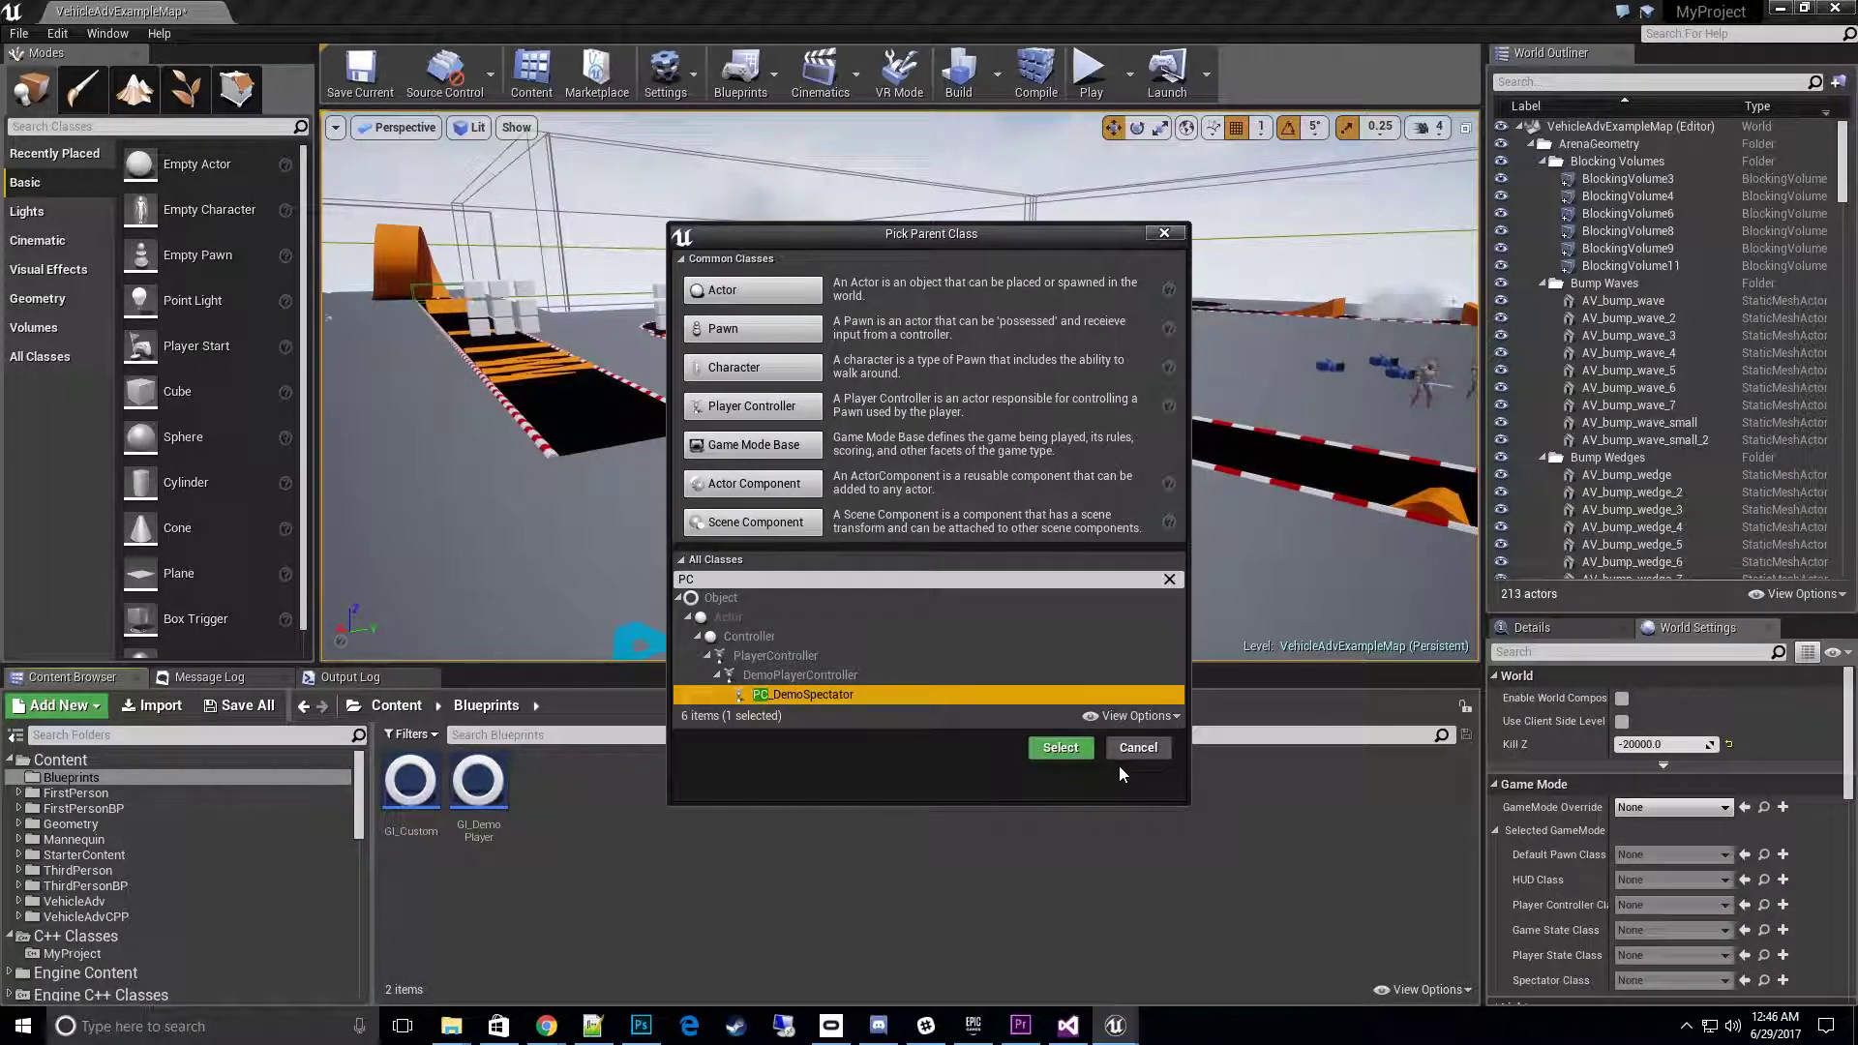
- Confirm the PC_DemoSpectator parent, name the blueprint PC_ReplaySpectator, and open it
click(1060, 749)
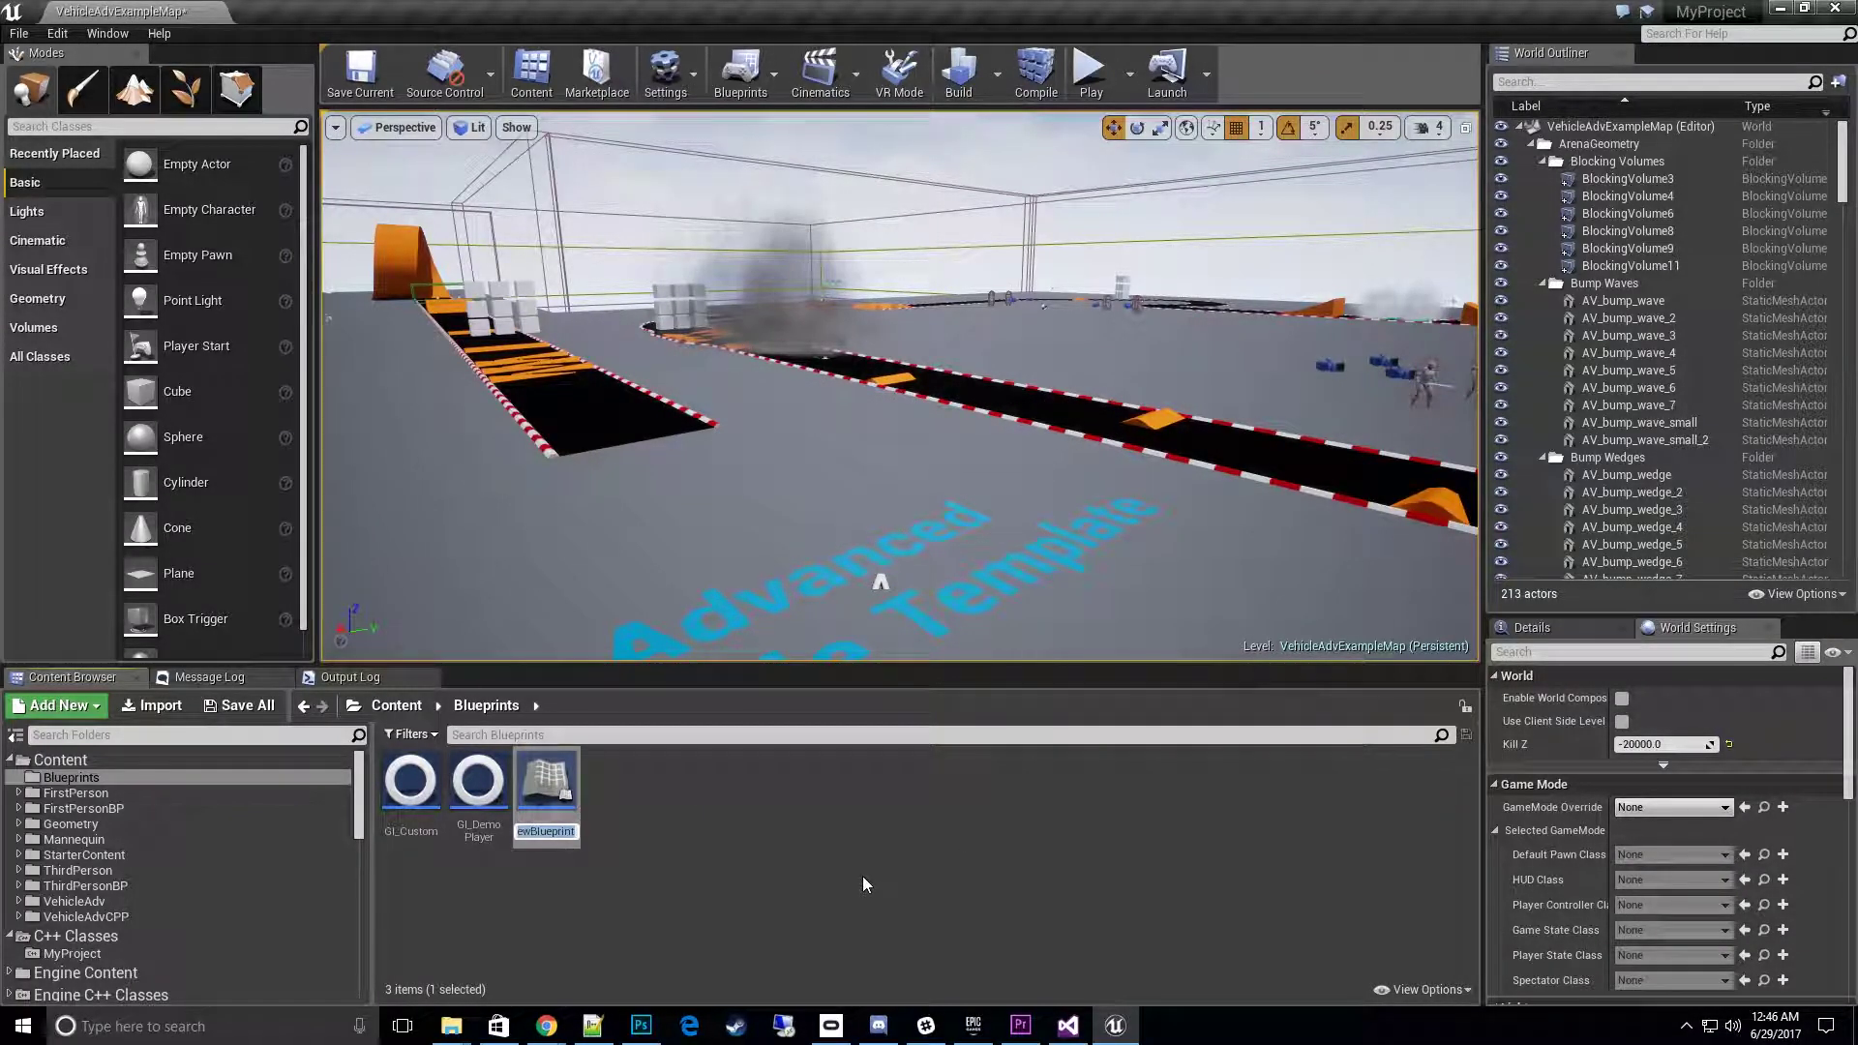
text(PC)
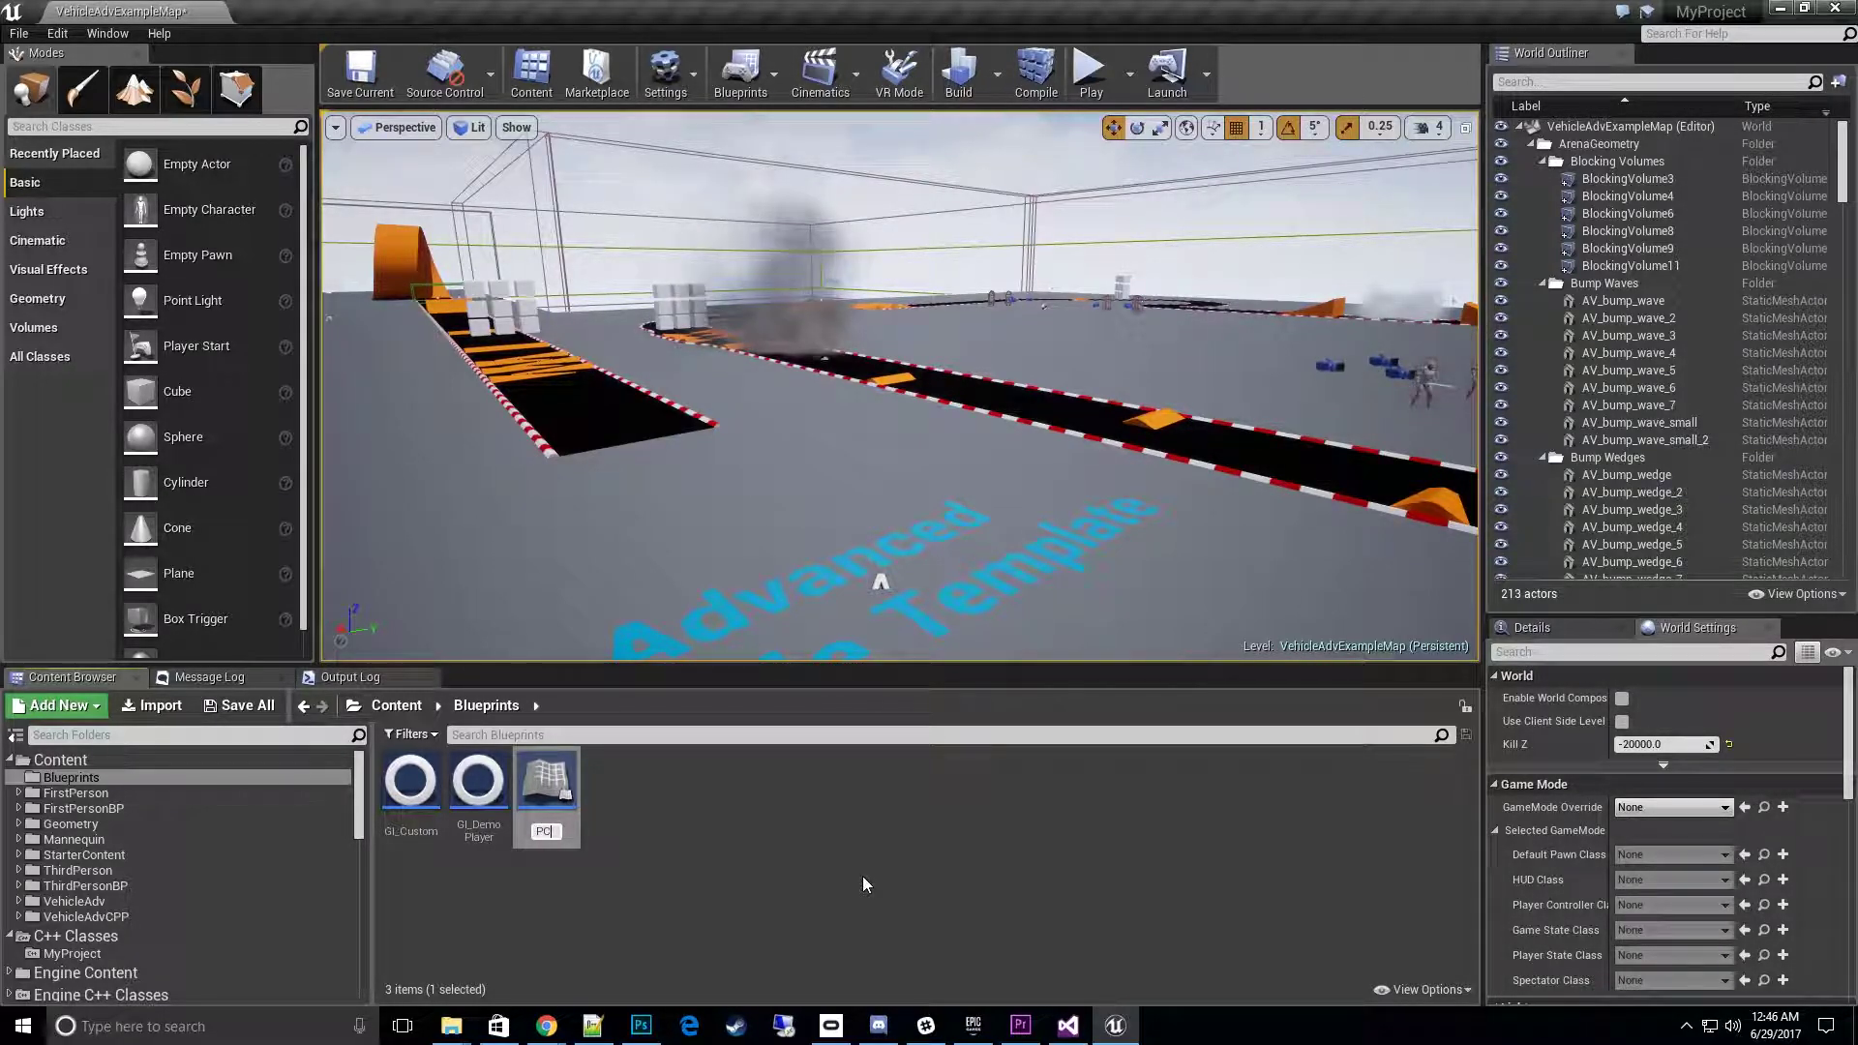
text(_Repla)
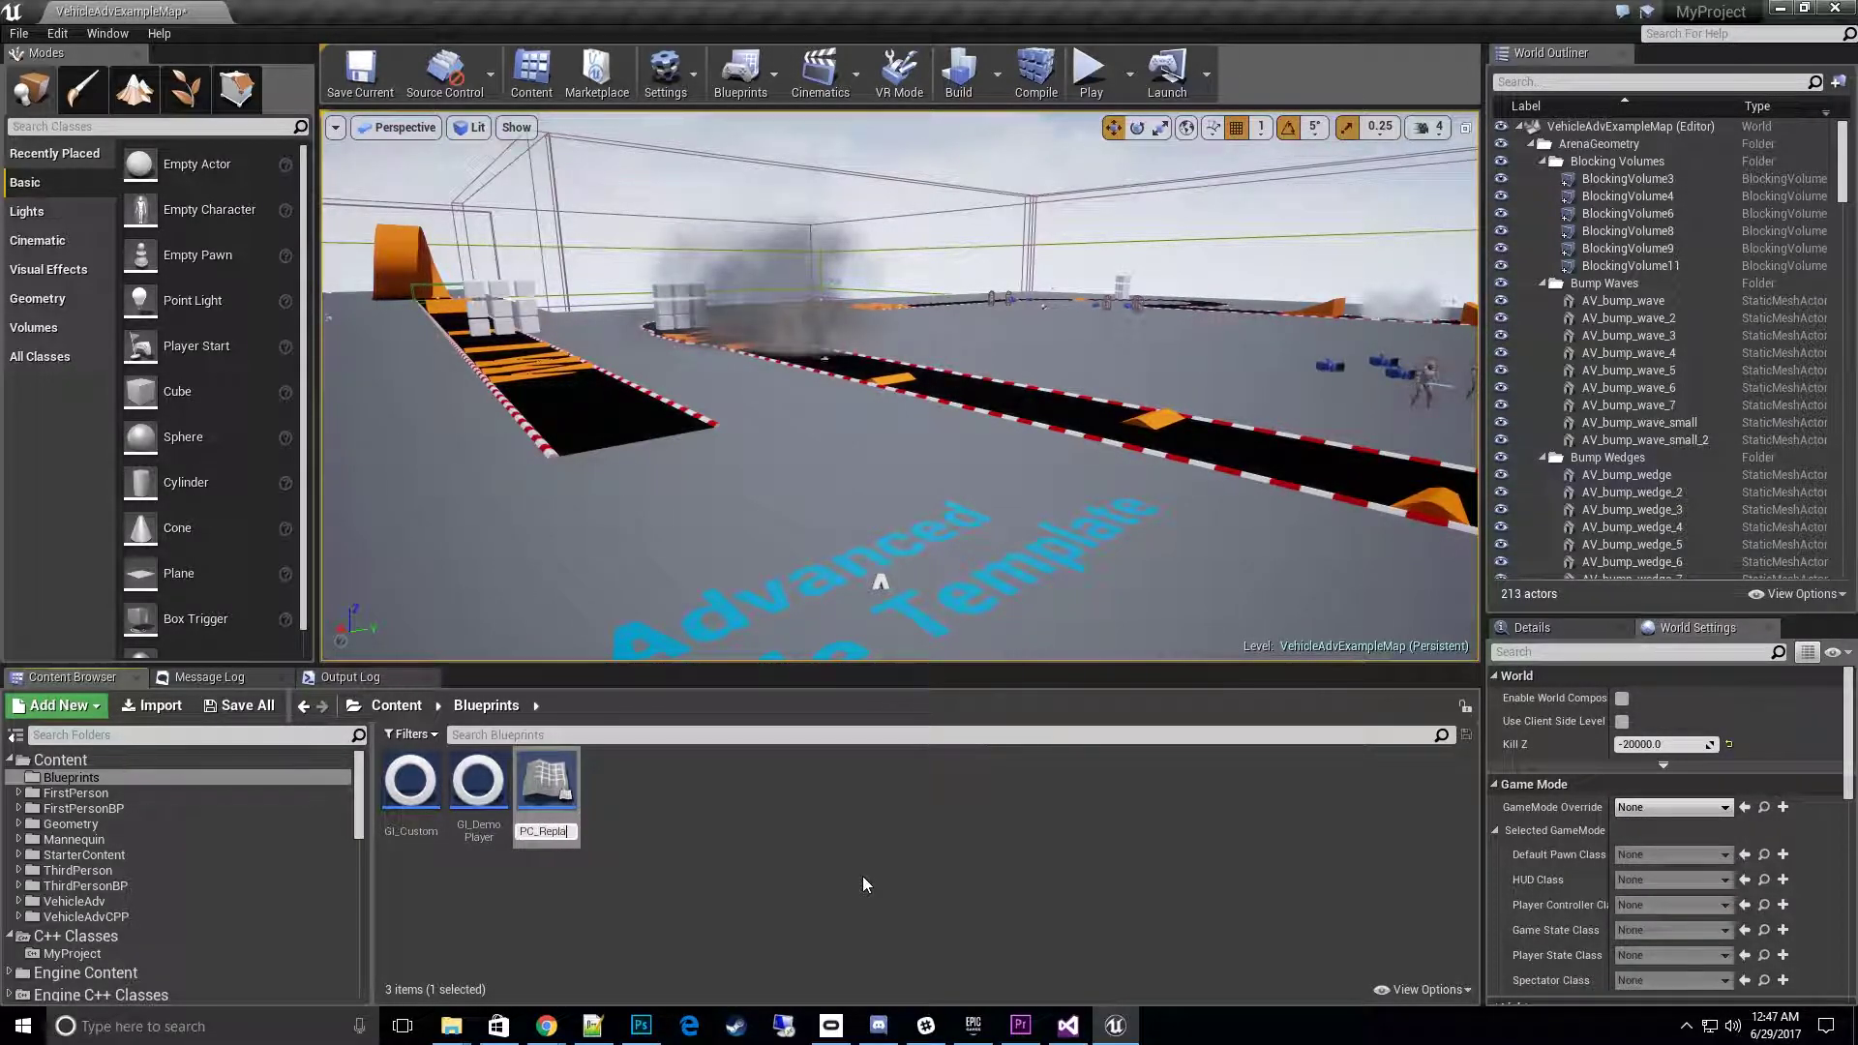
text(ySpe)
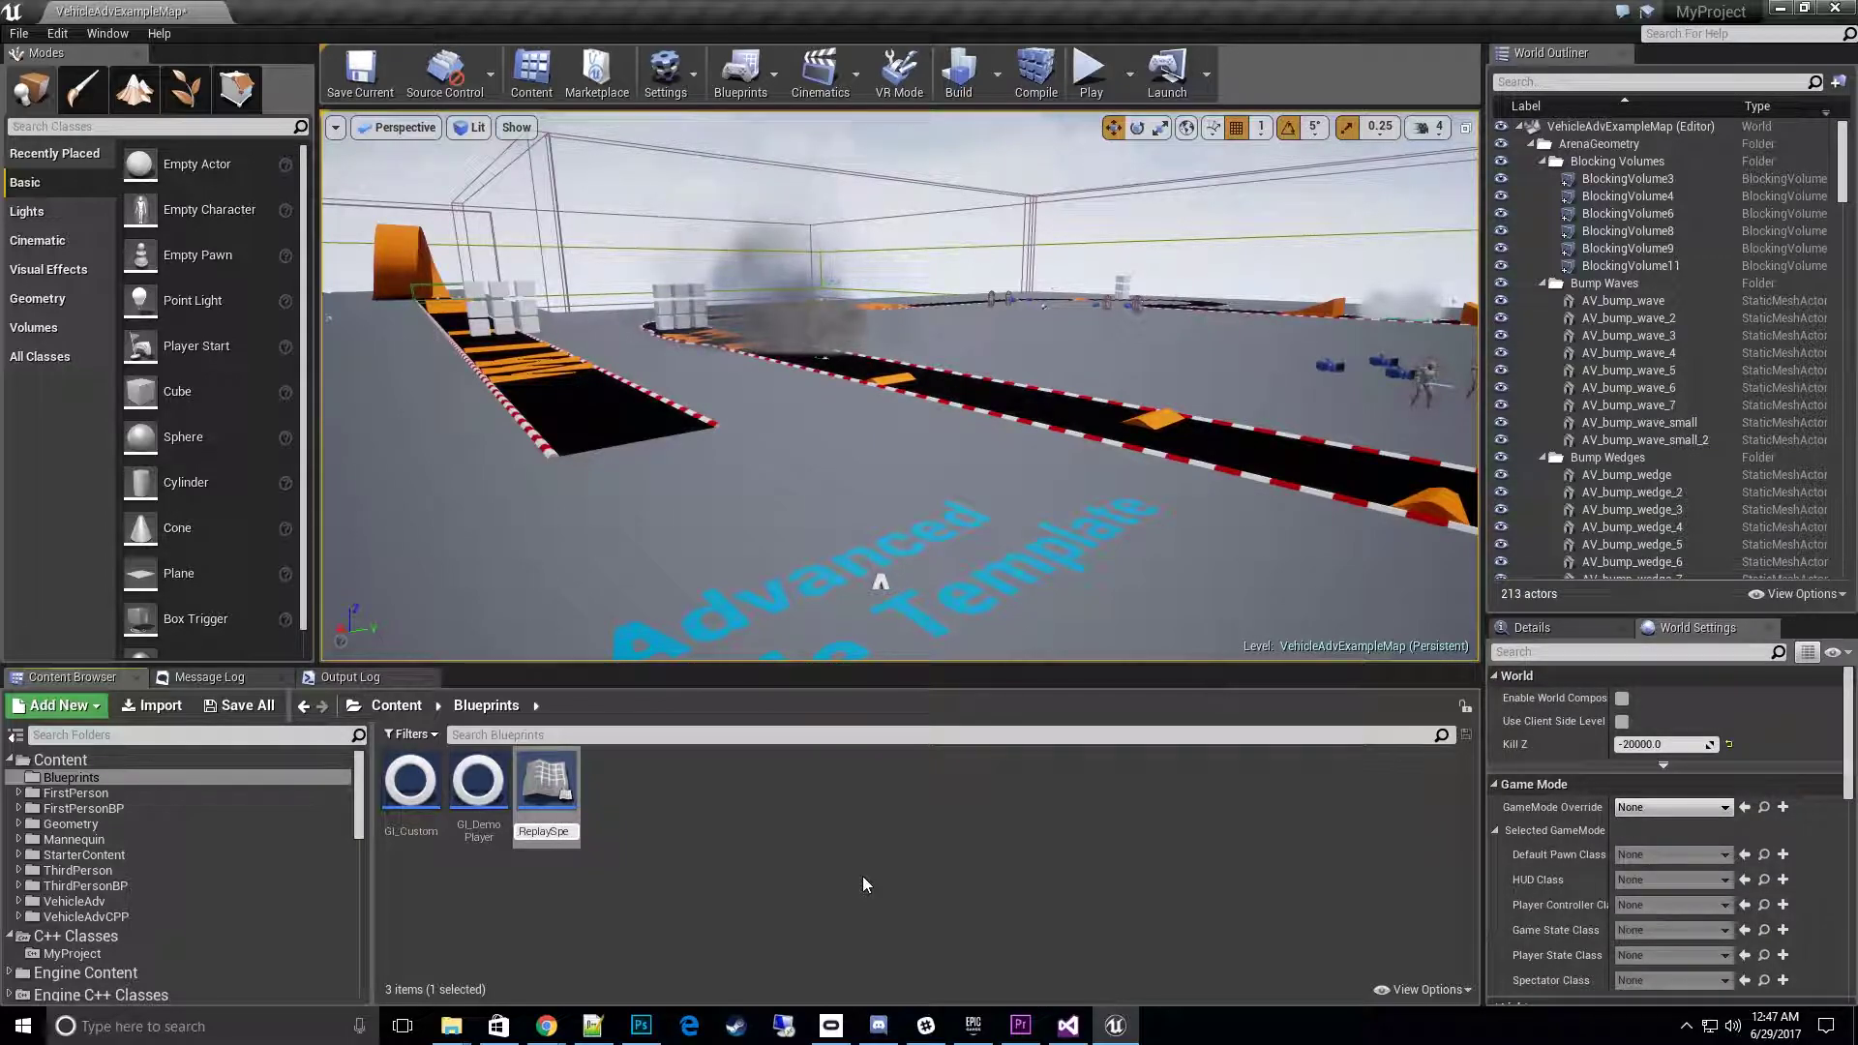
text(ctator)
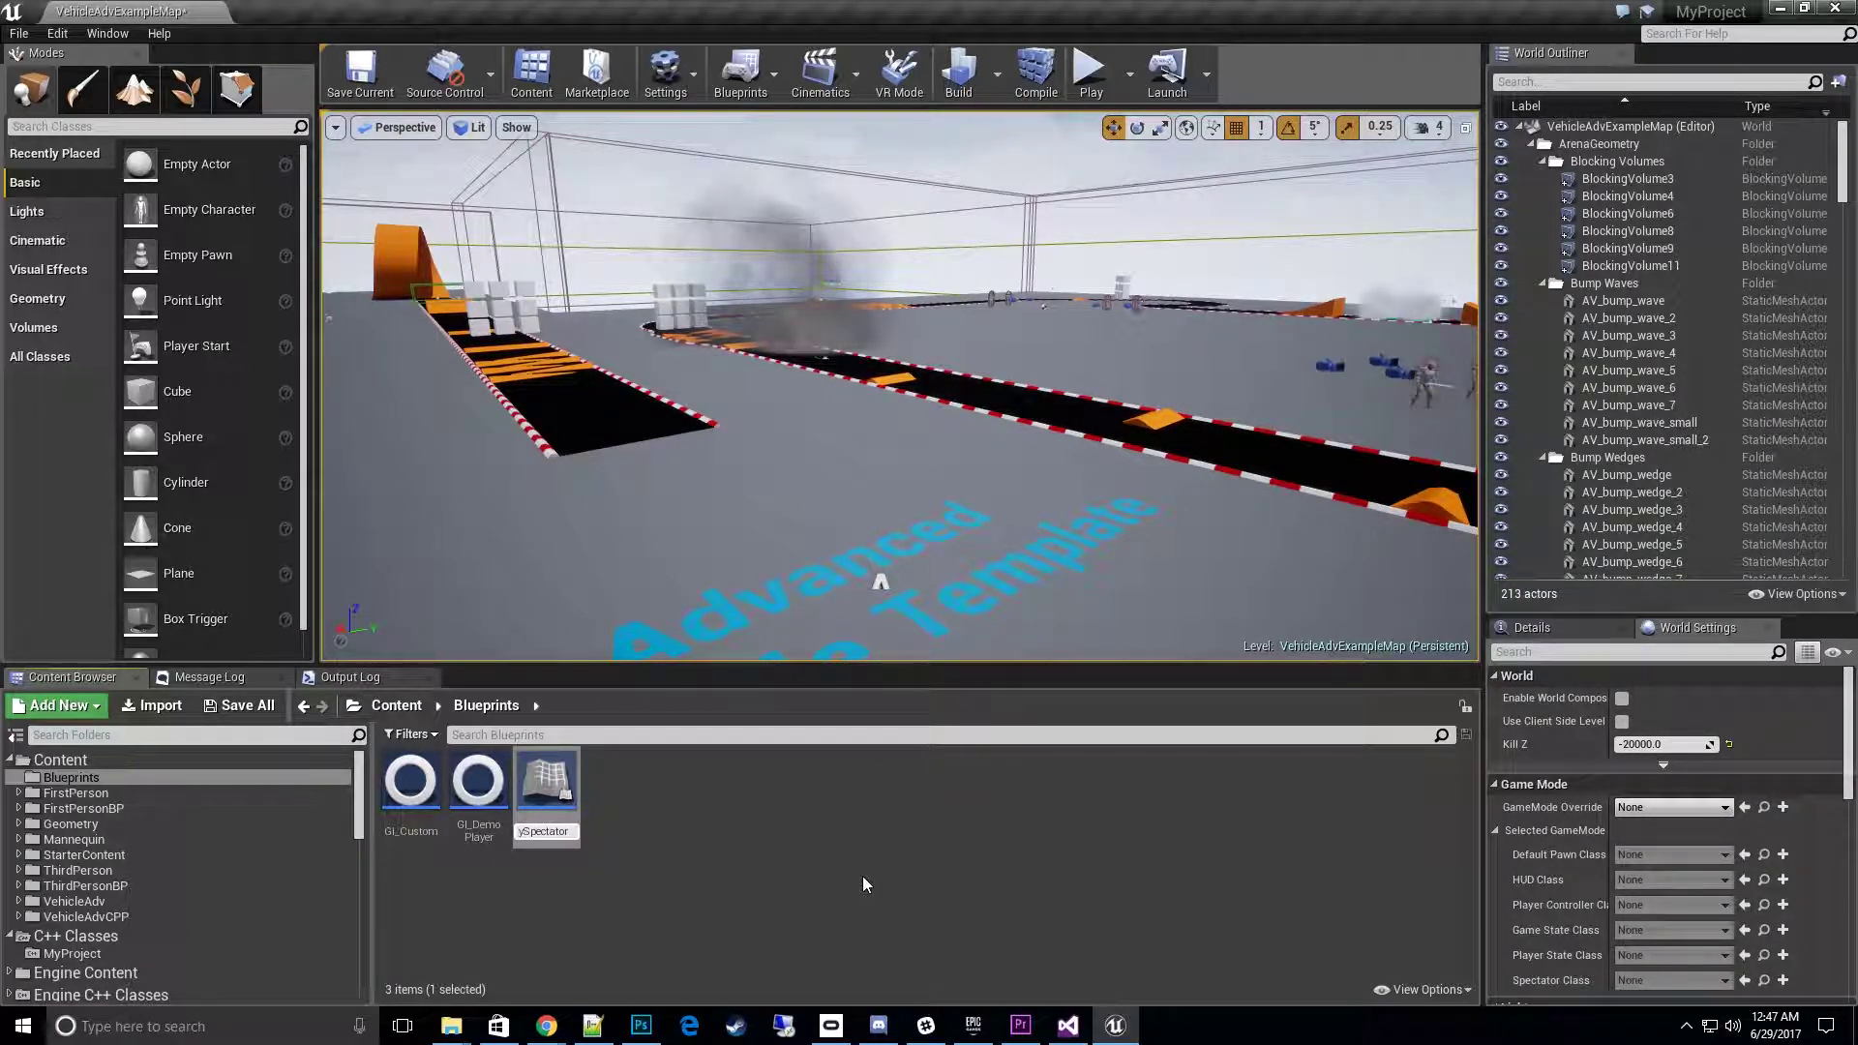
key(Return)
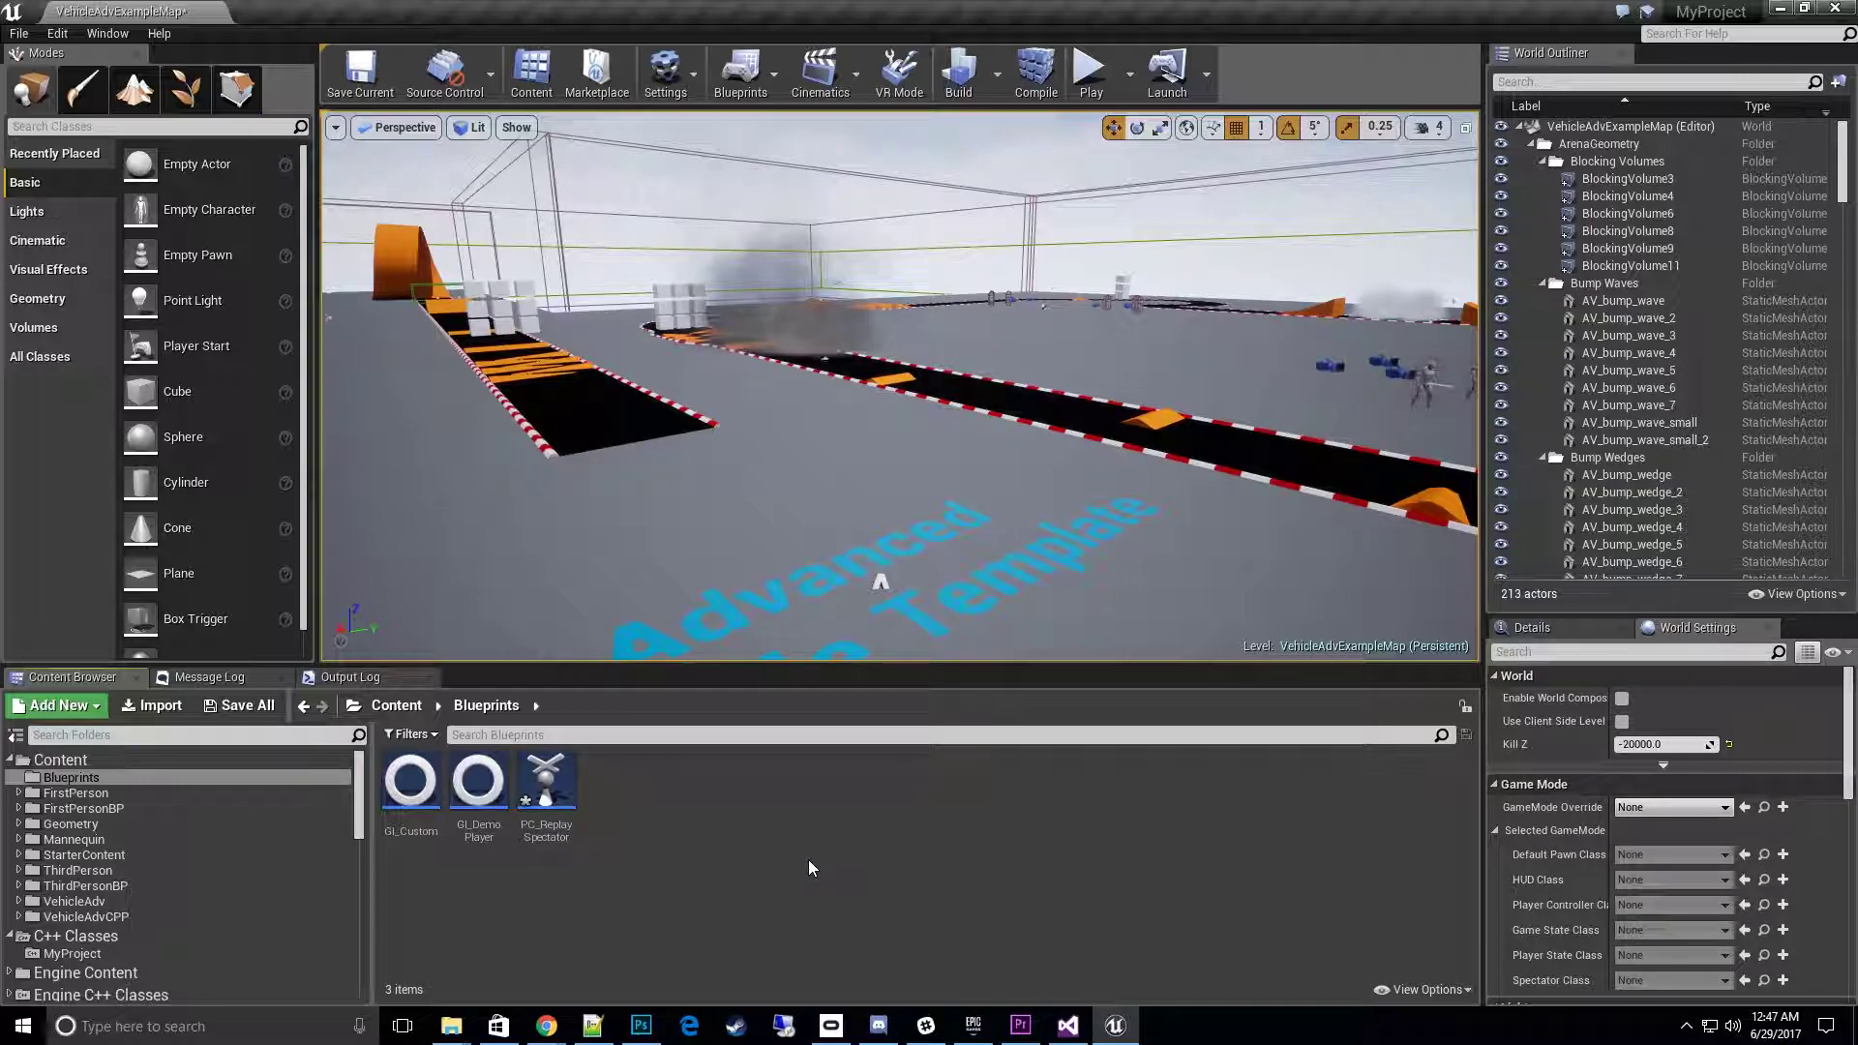
double_click(553, 786)
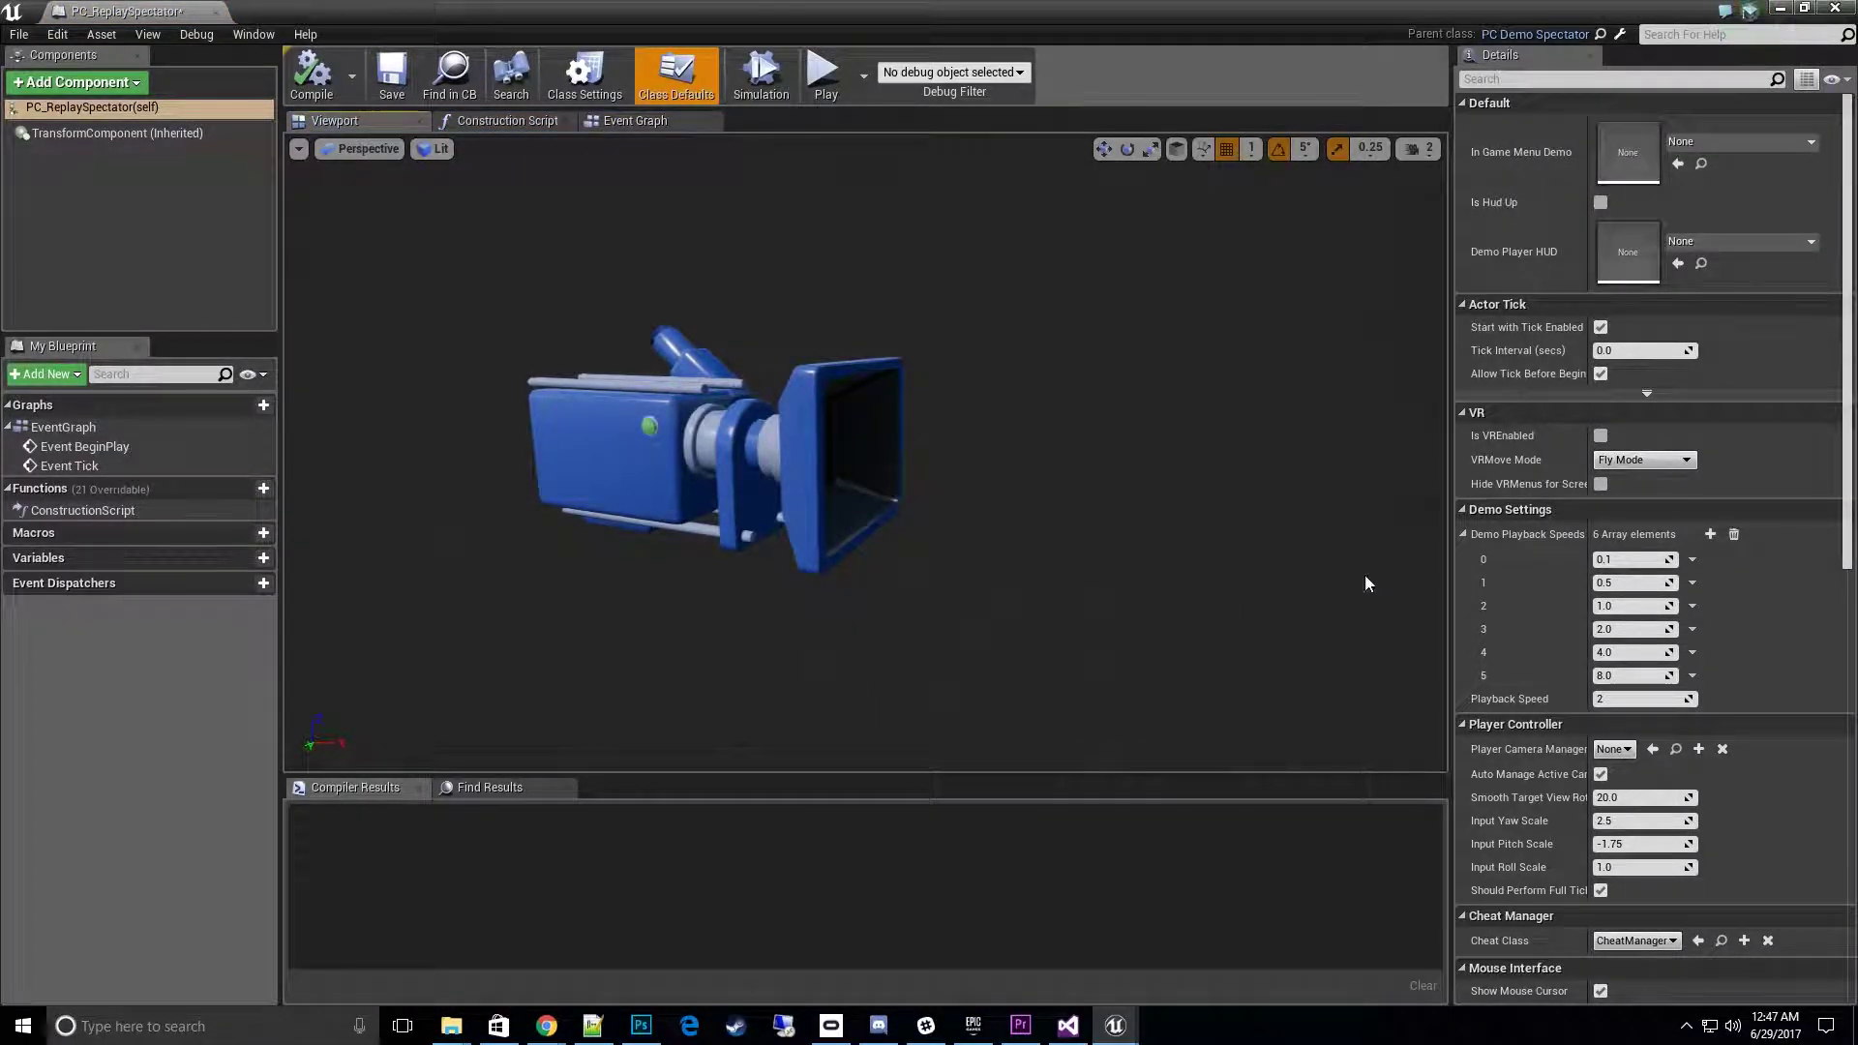
- Widen the Details panel to review PC_ReplaySpectator's Demo Playback Speeds and Playback Speed
drag(1450, 549, 1417, 549)
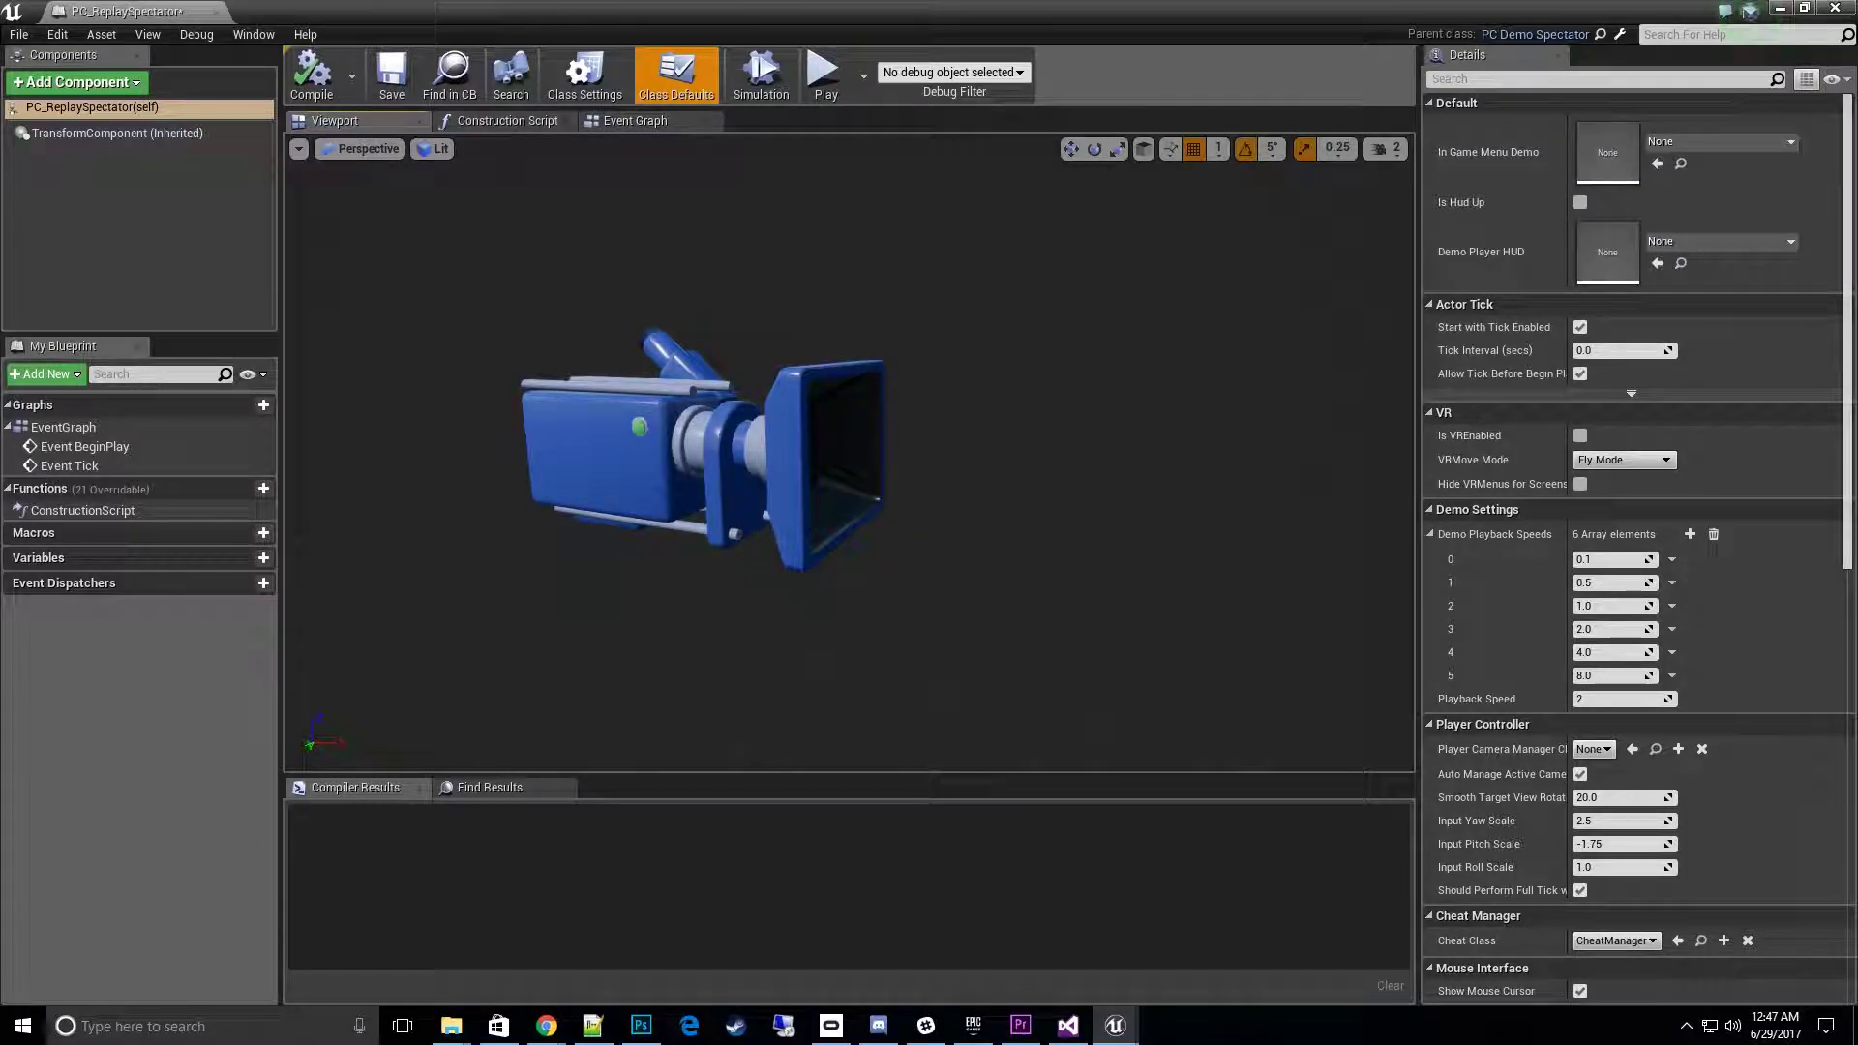
- Save and close PC_ReplaySpectator, returning to the level editor
click(392, 77)
click(215, 11)
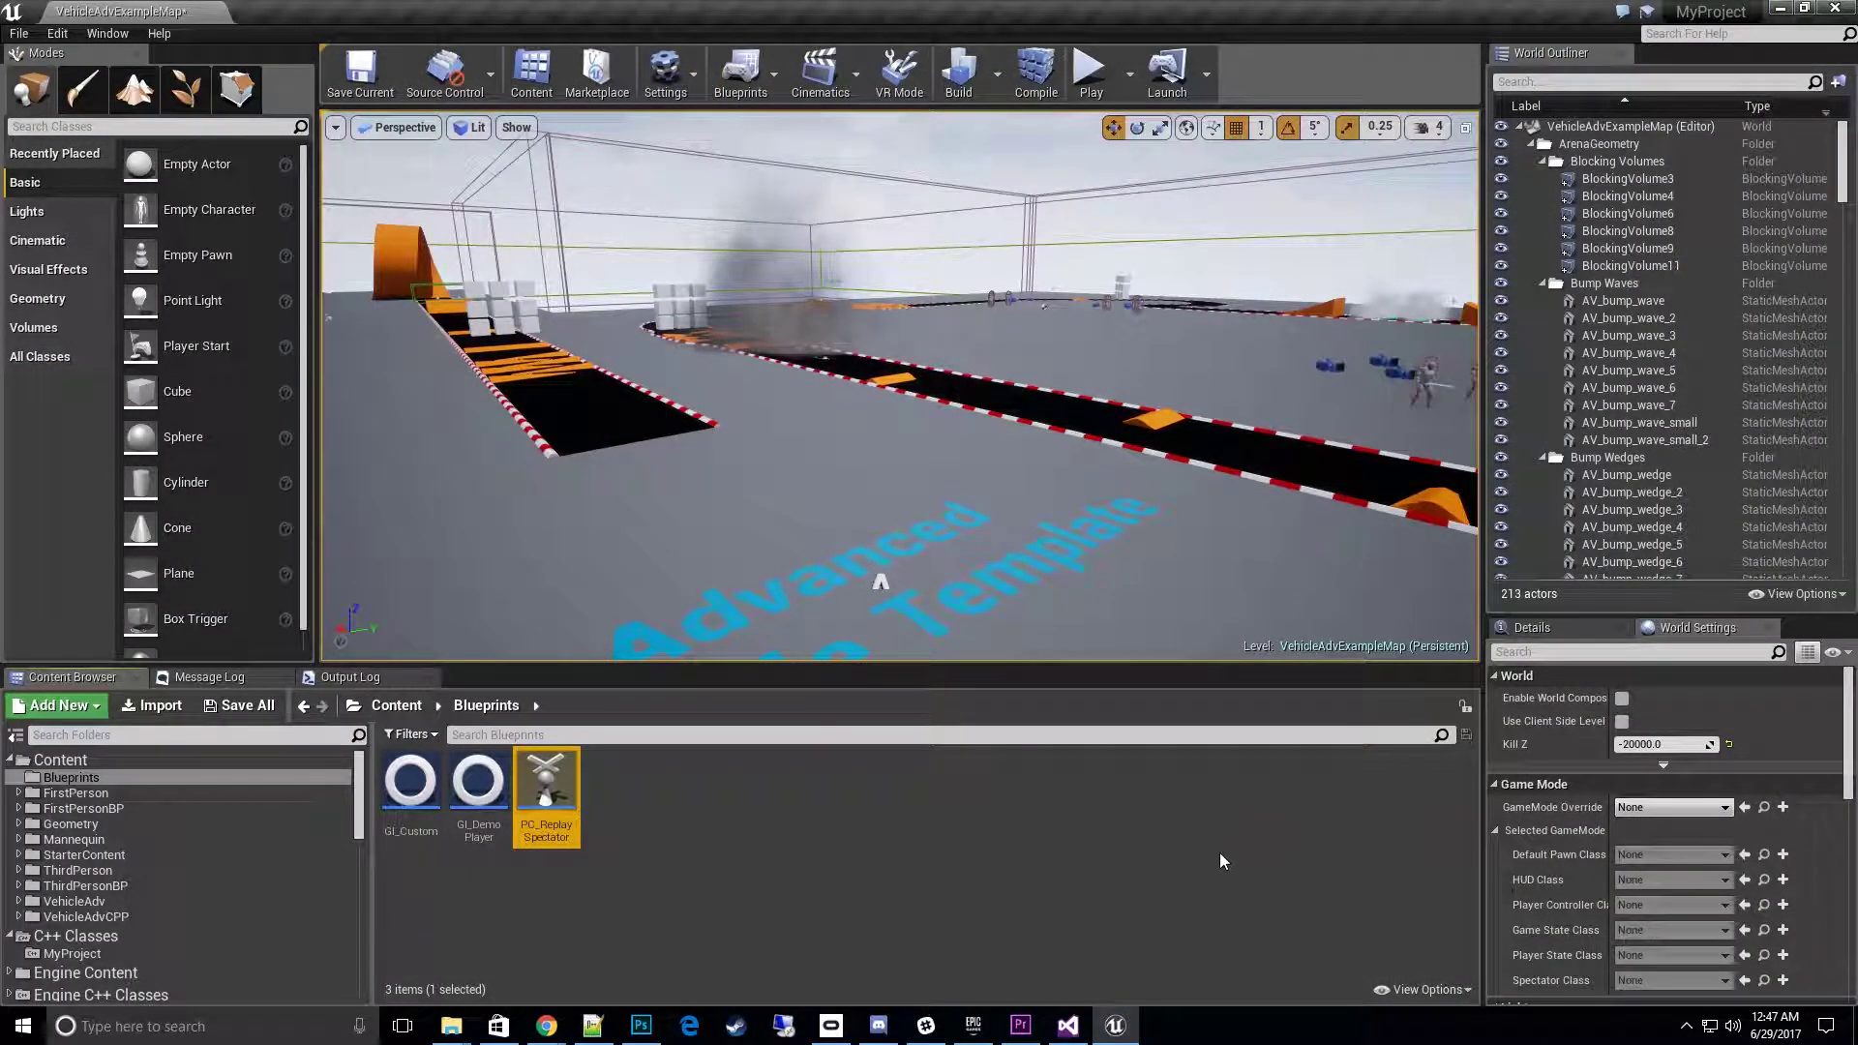
click(1570, 629)
click(1698, 628)
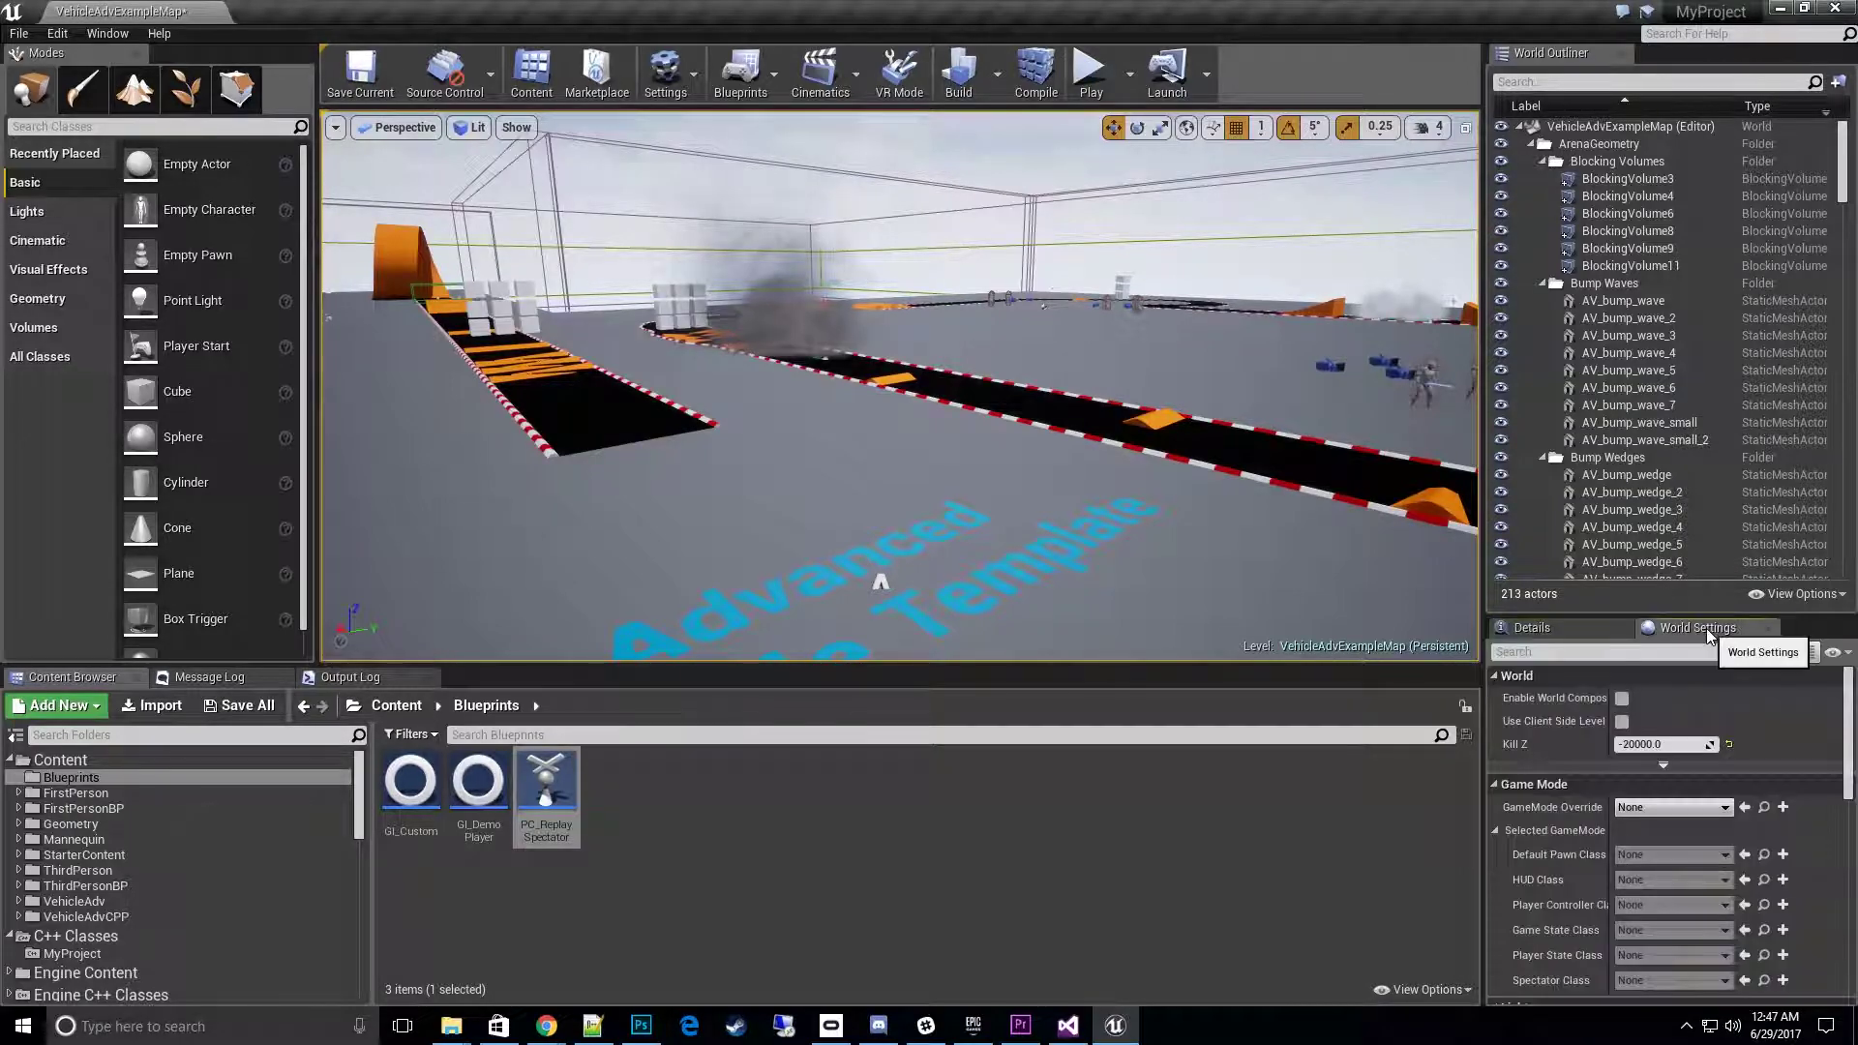
- Show the map's World Settings and enlarge the panel to reveal the Game Mode options
click(682, 85)
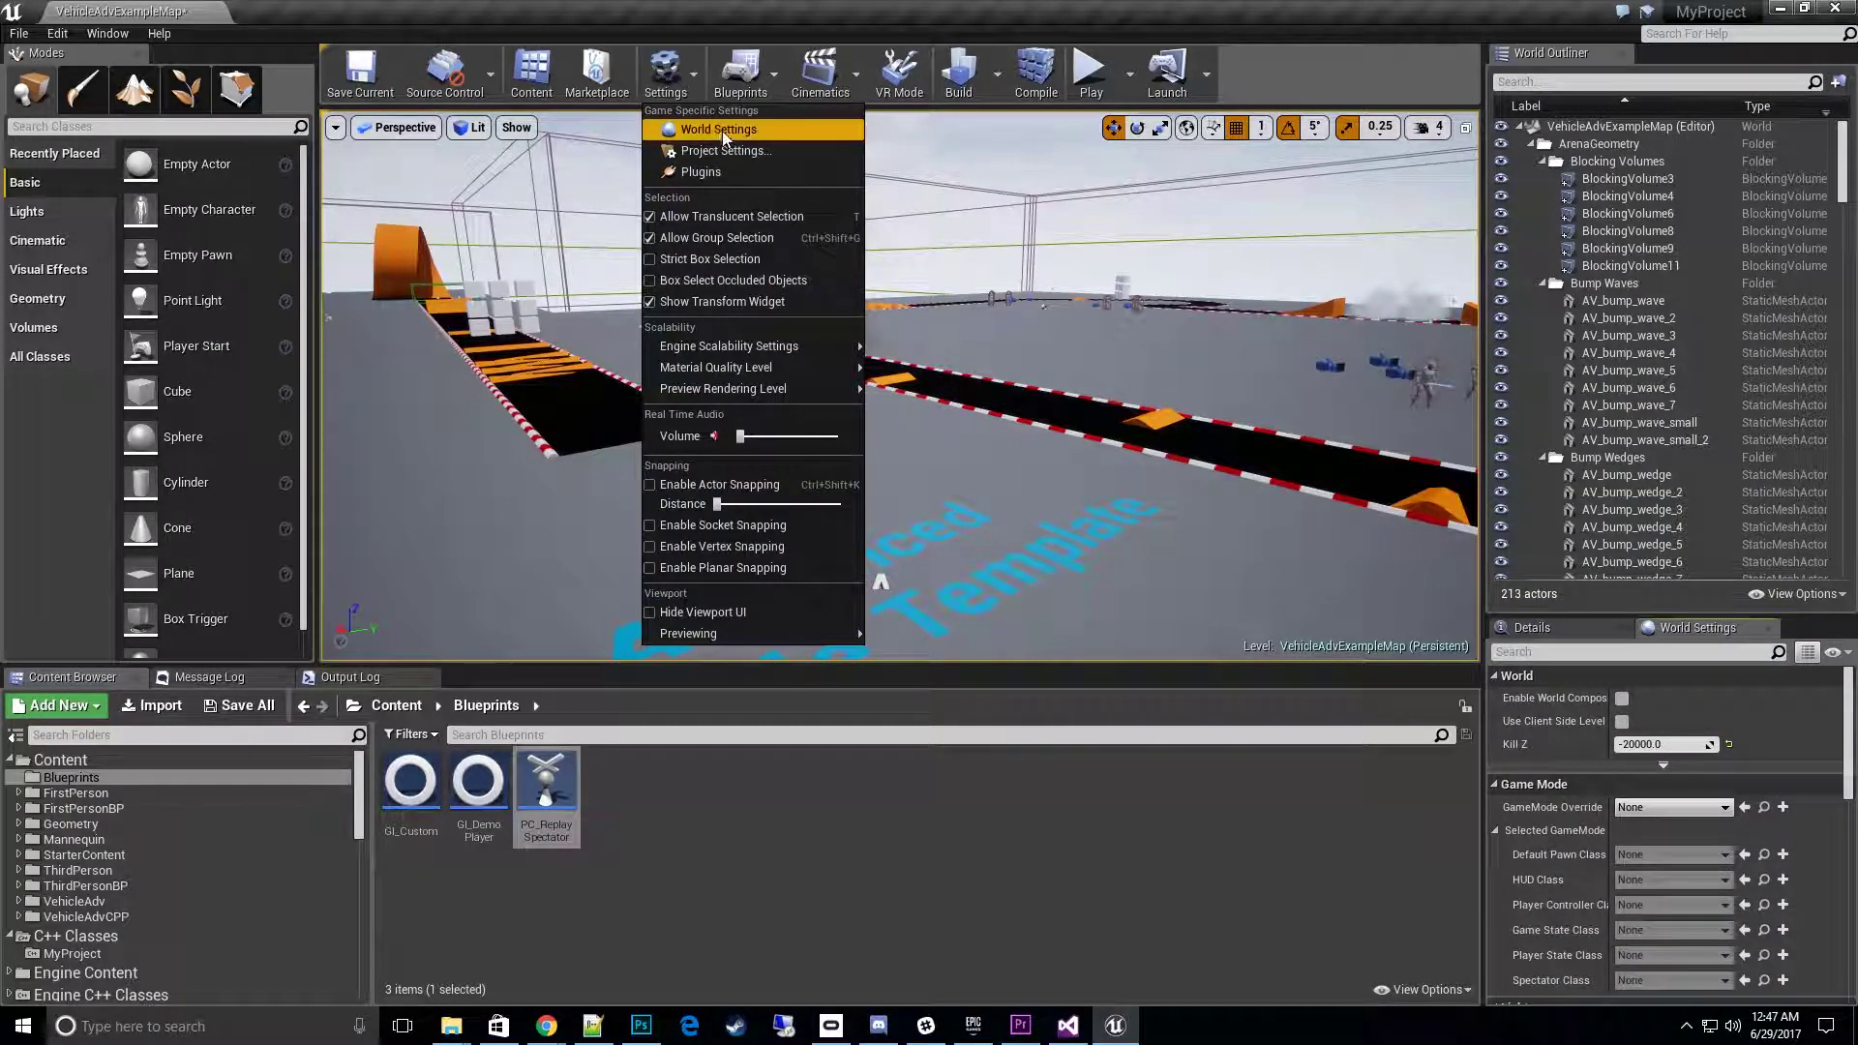
click(716, 131)
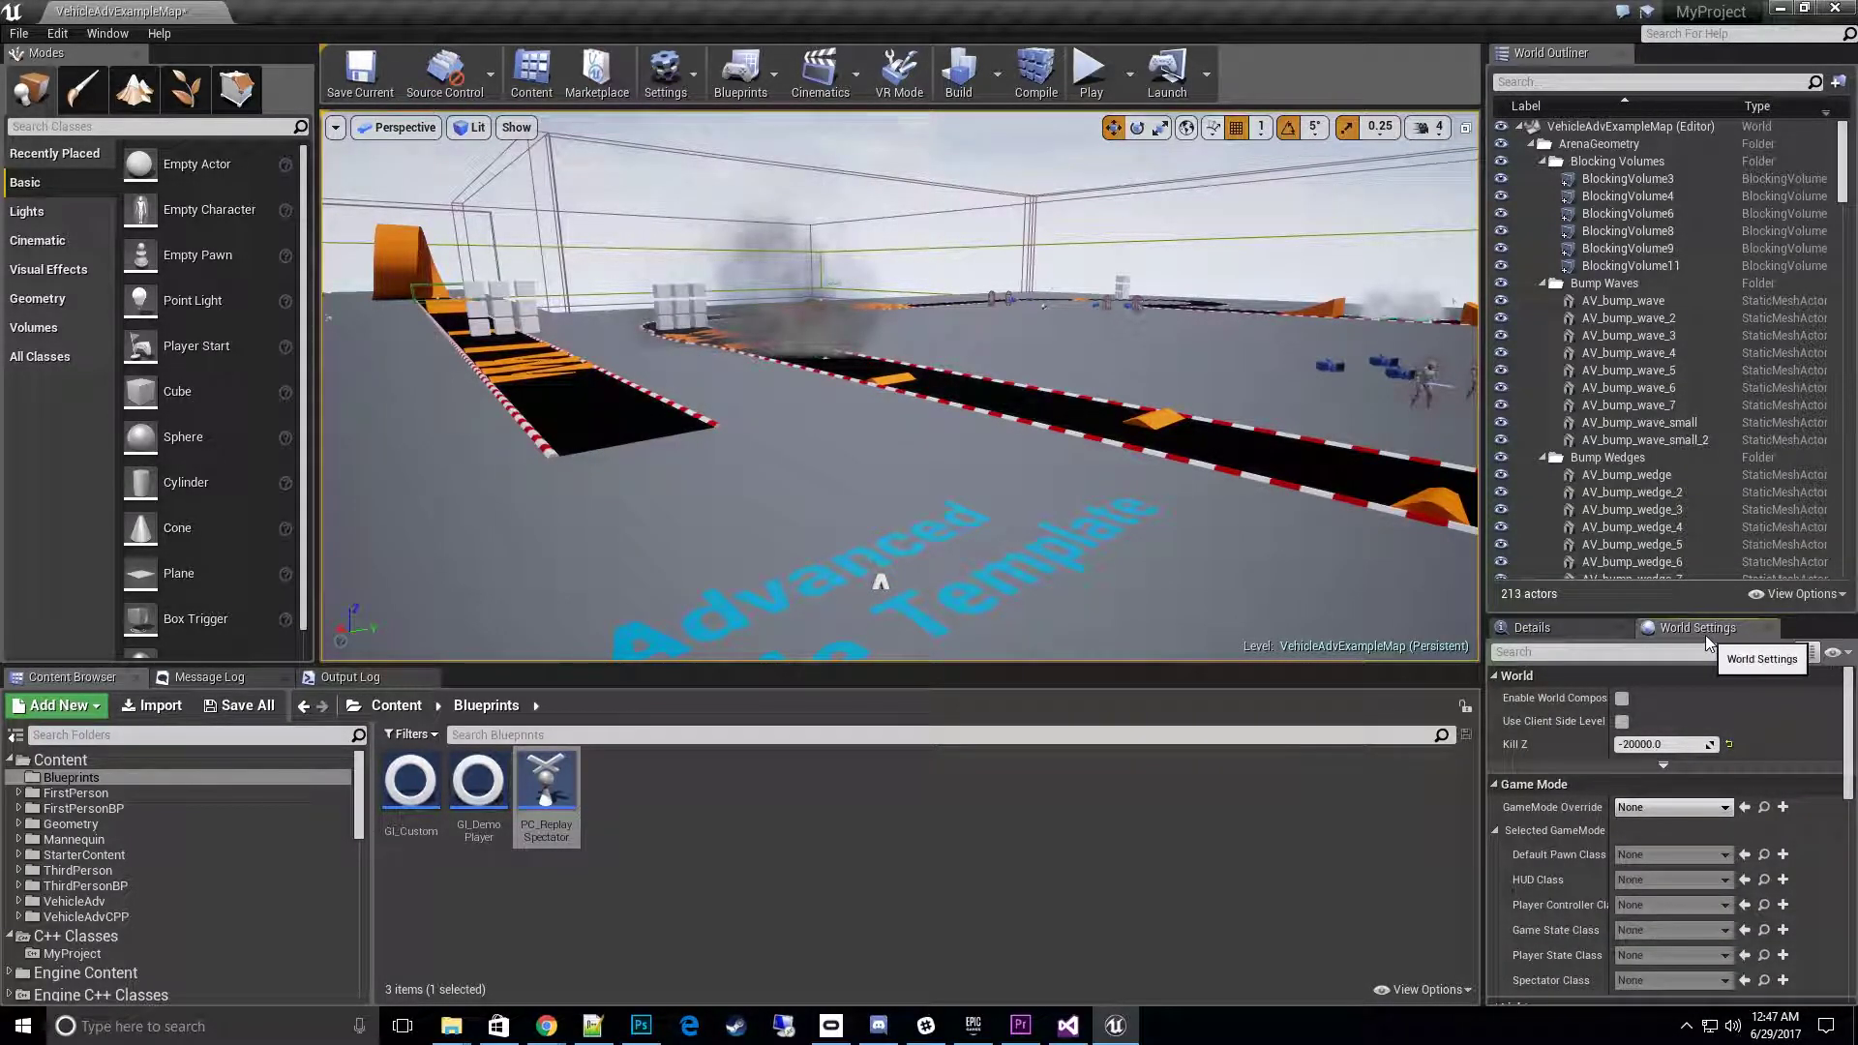
drag(1620, 609, 1640, 438)
mouse_move(1583, 587)
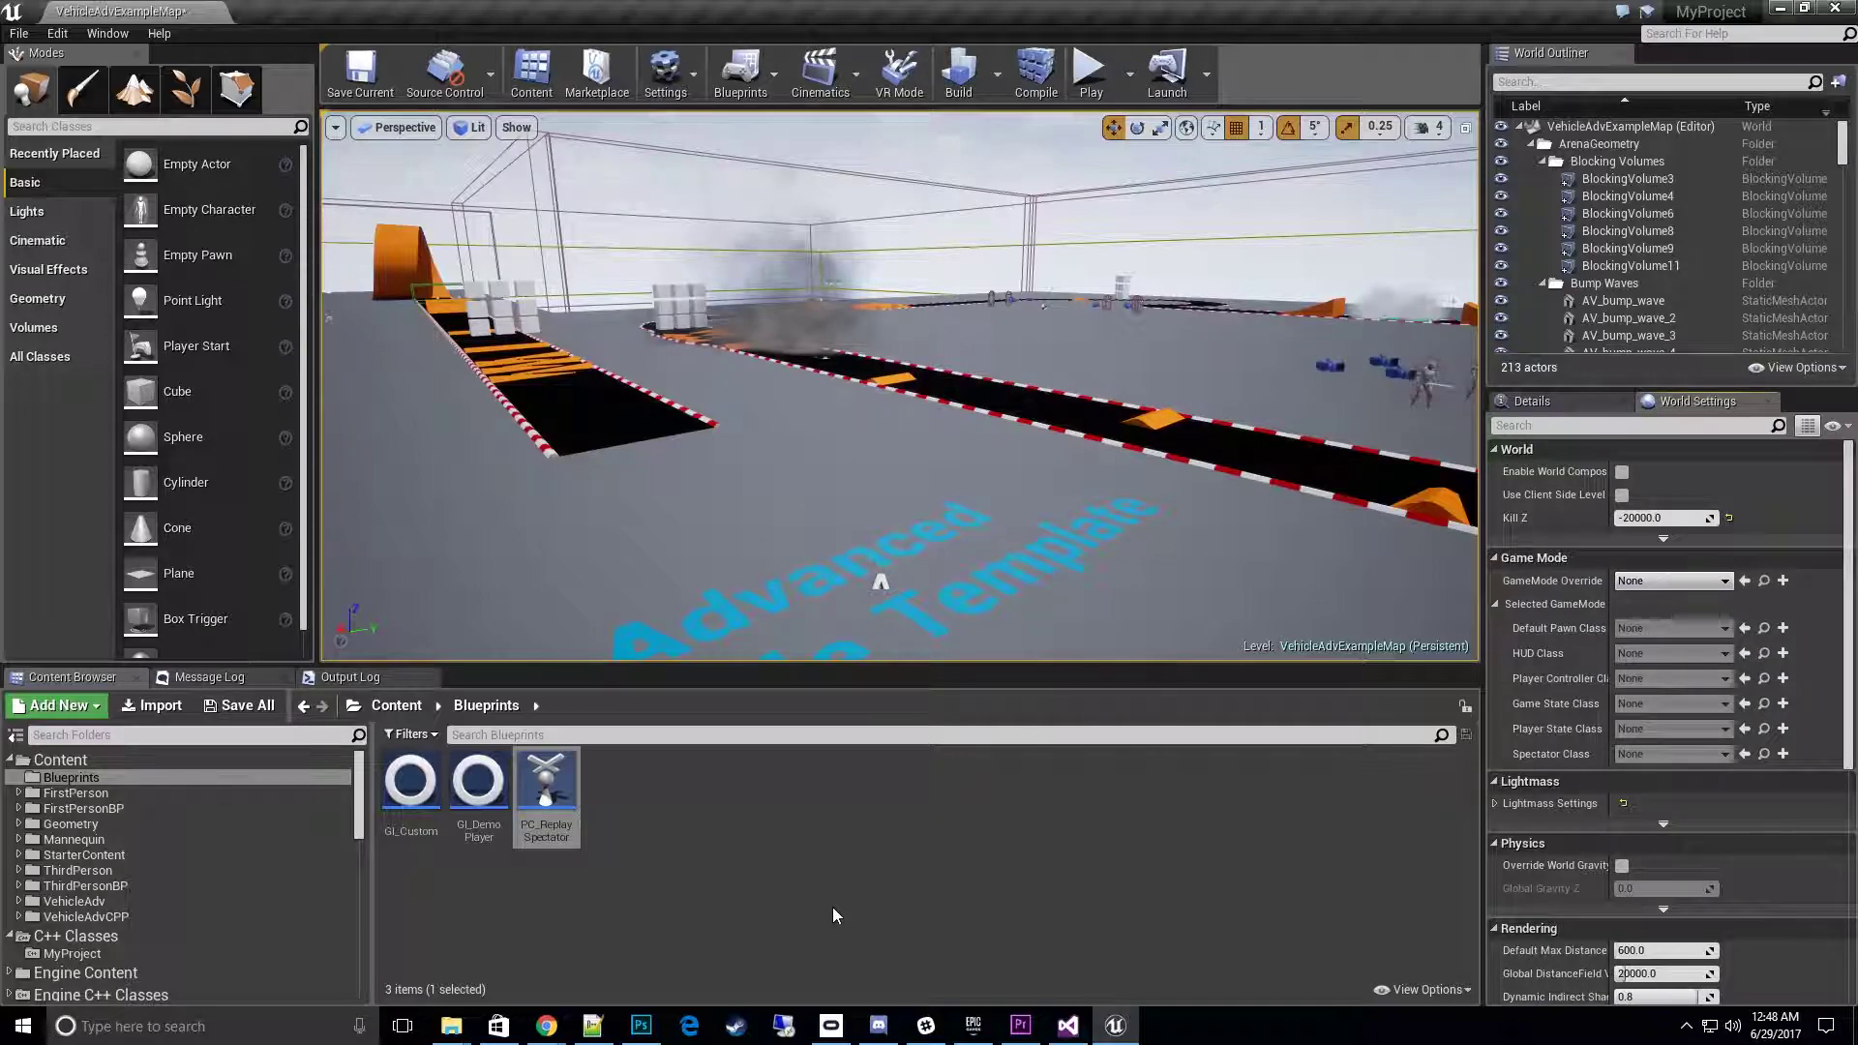
- Create a Blueprint Class with GameMode as parent, found by searching 'game'
right_click(722, 799)
click(875, 408)
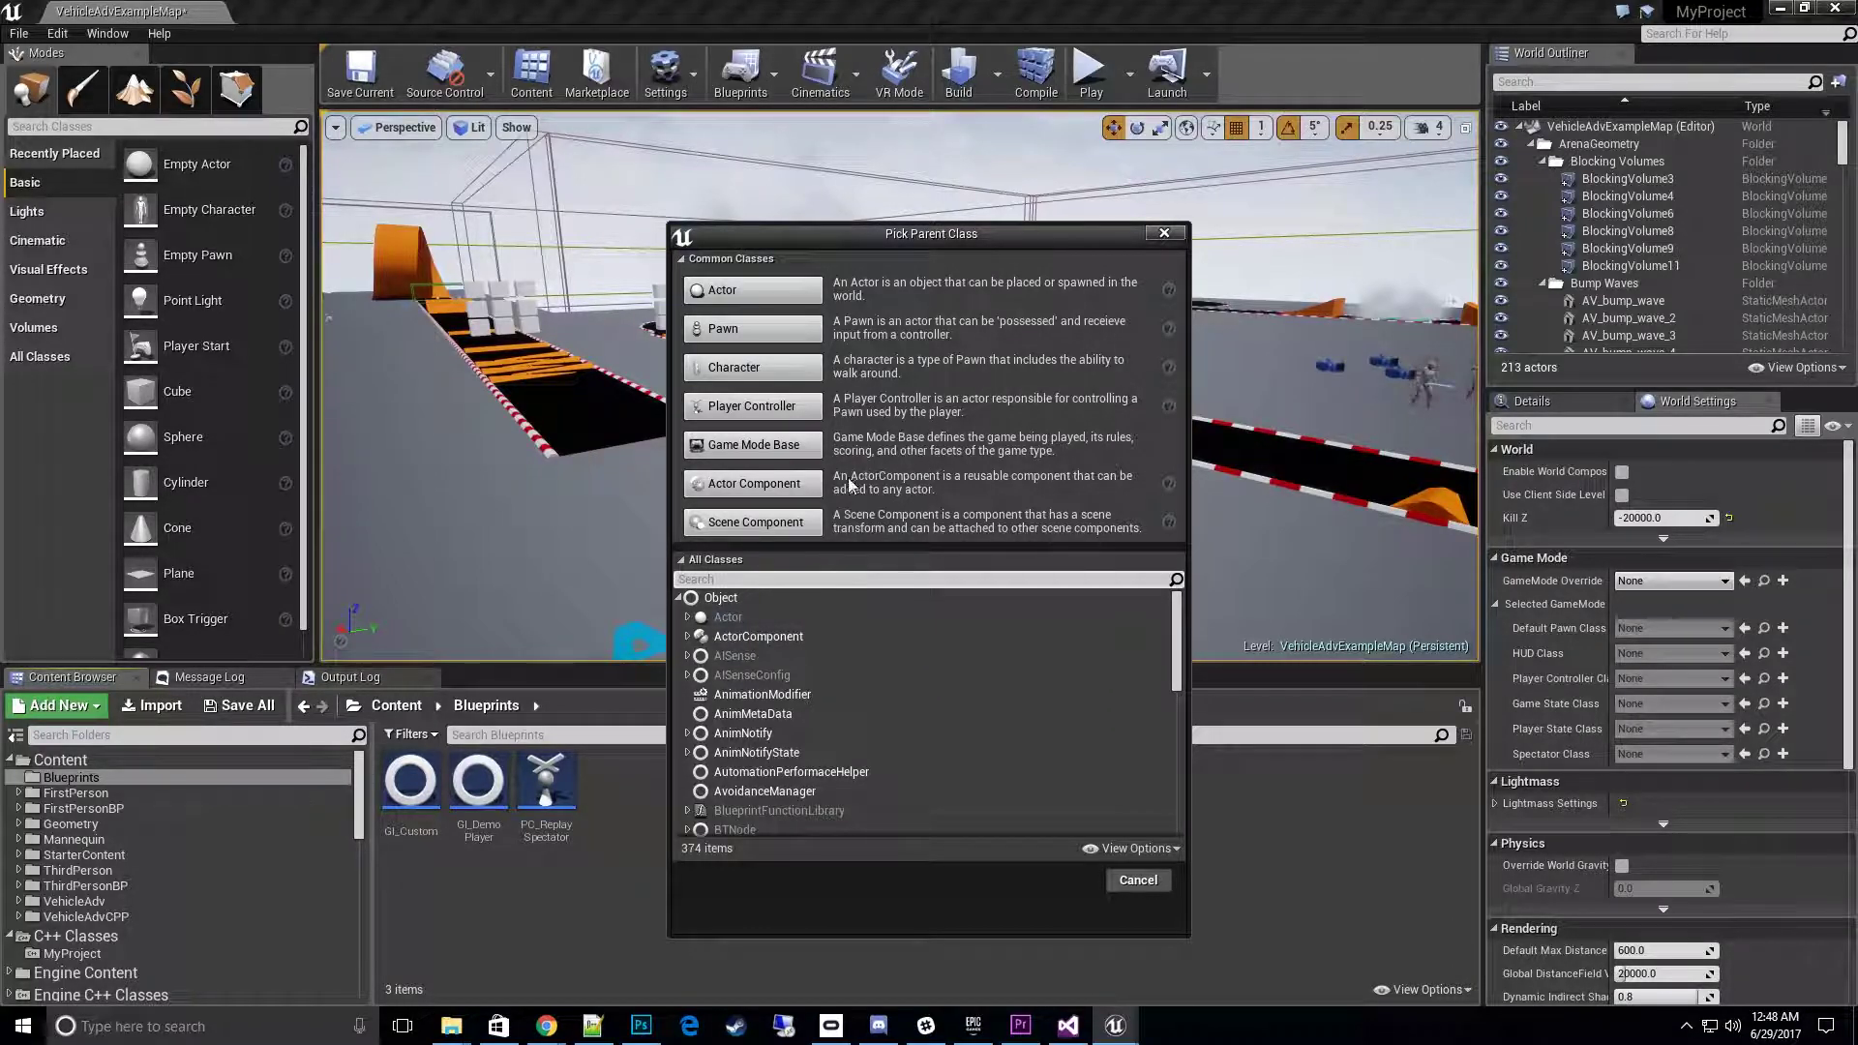
text(game)
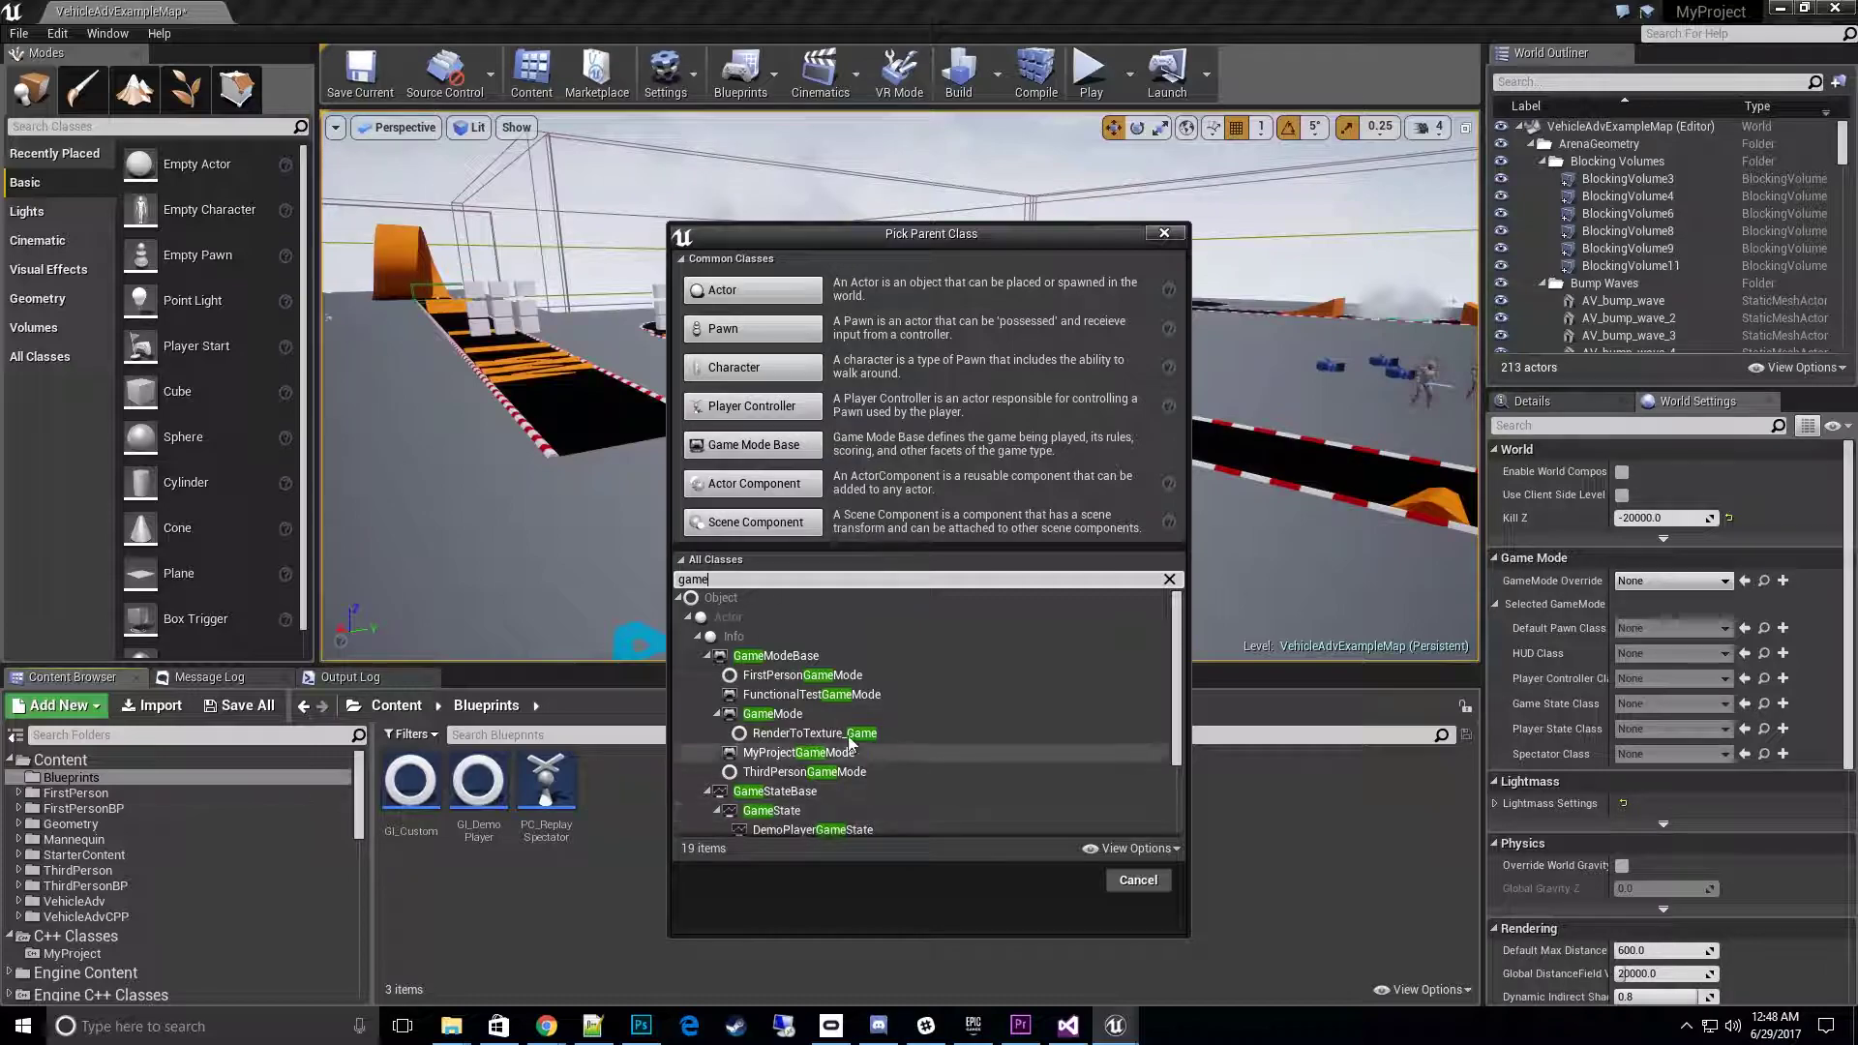
click(794, 716)
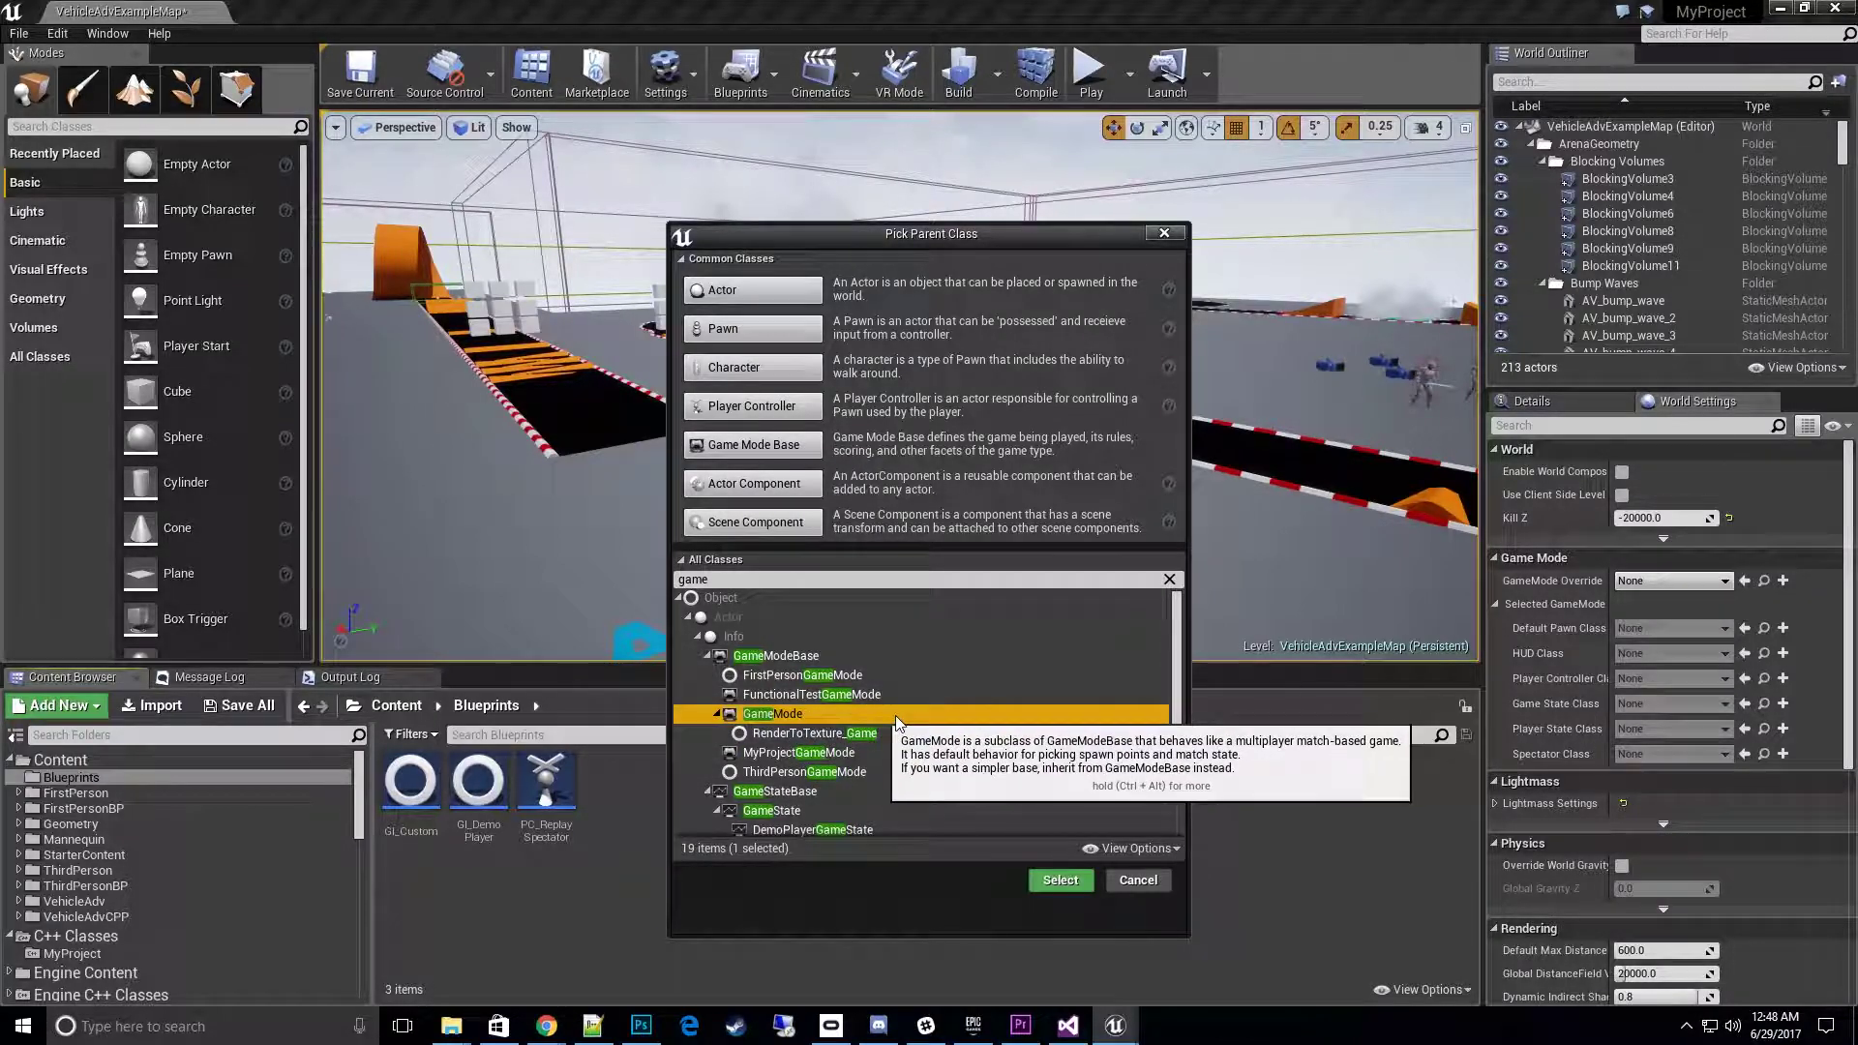
click(1062, 884)
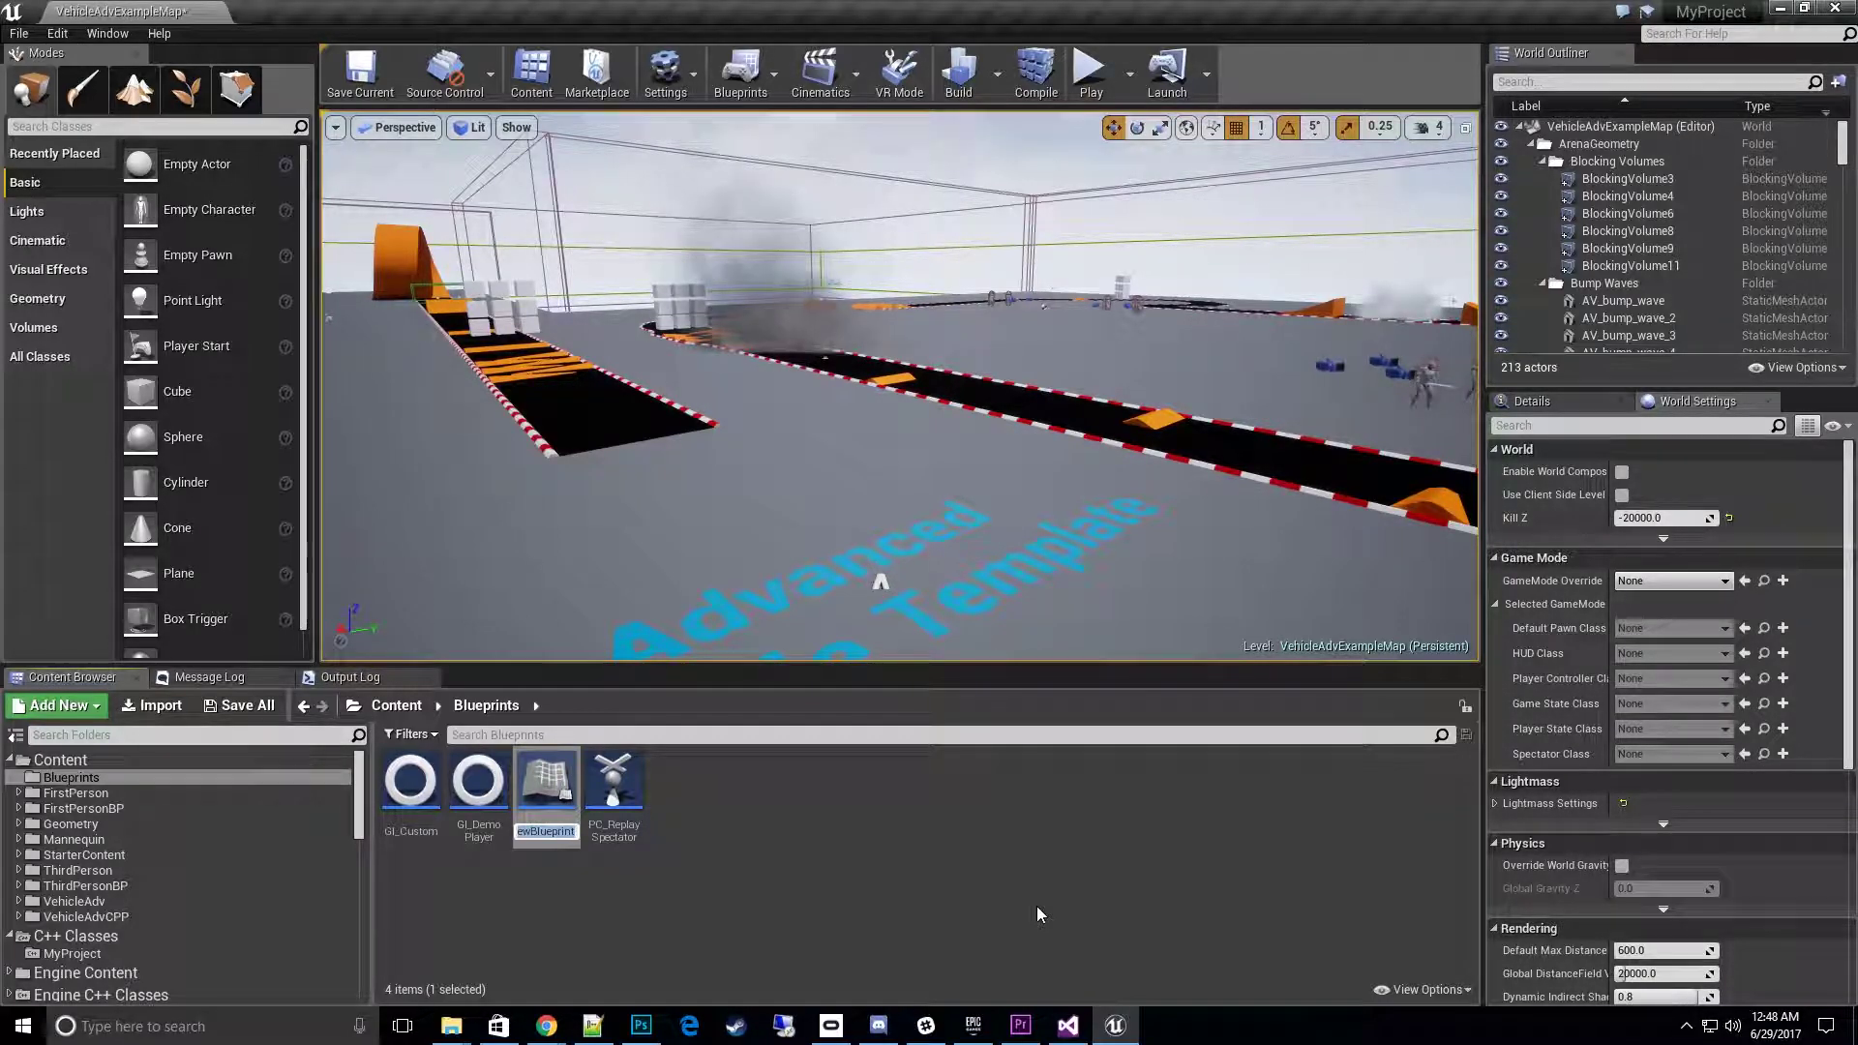
- Name the new asset GM_GameWithReplay, correcting typos with Backspace before confirming
text(GM_Proj)
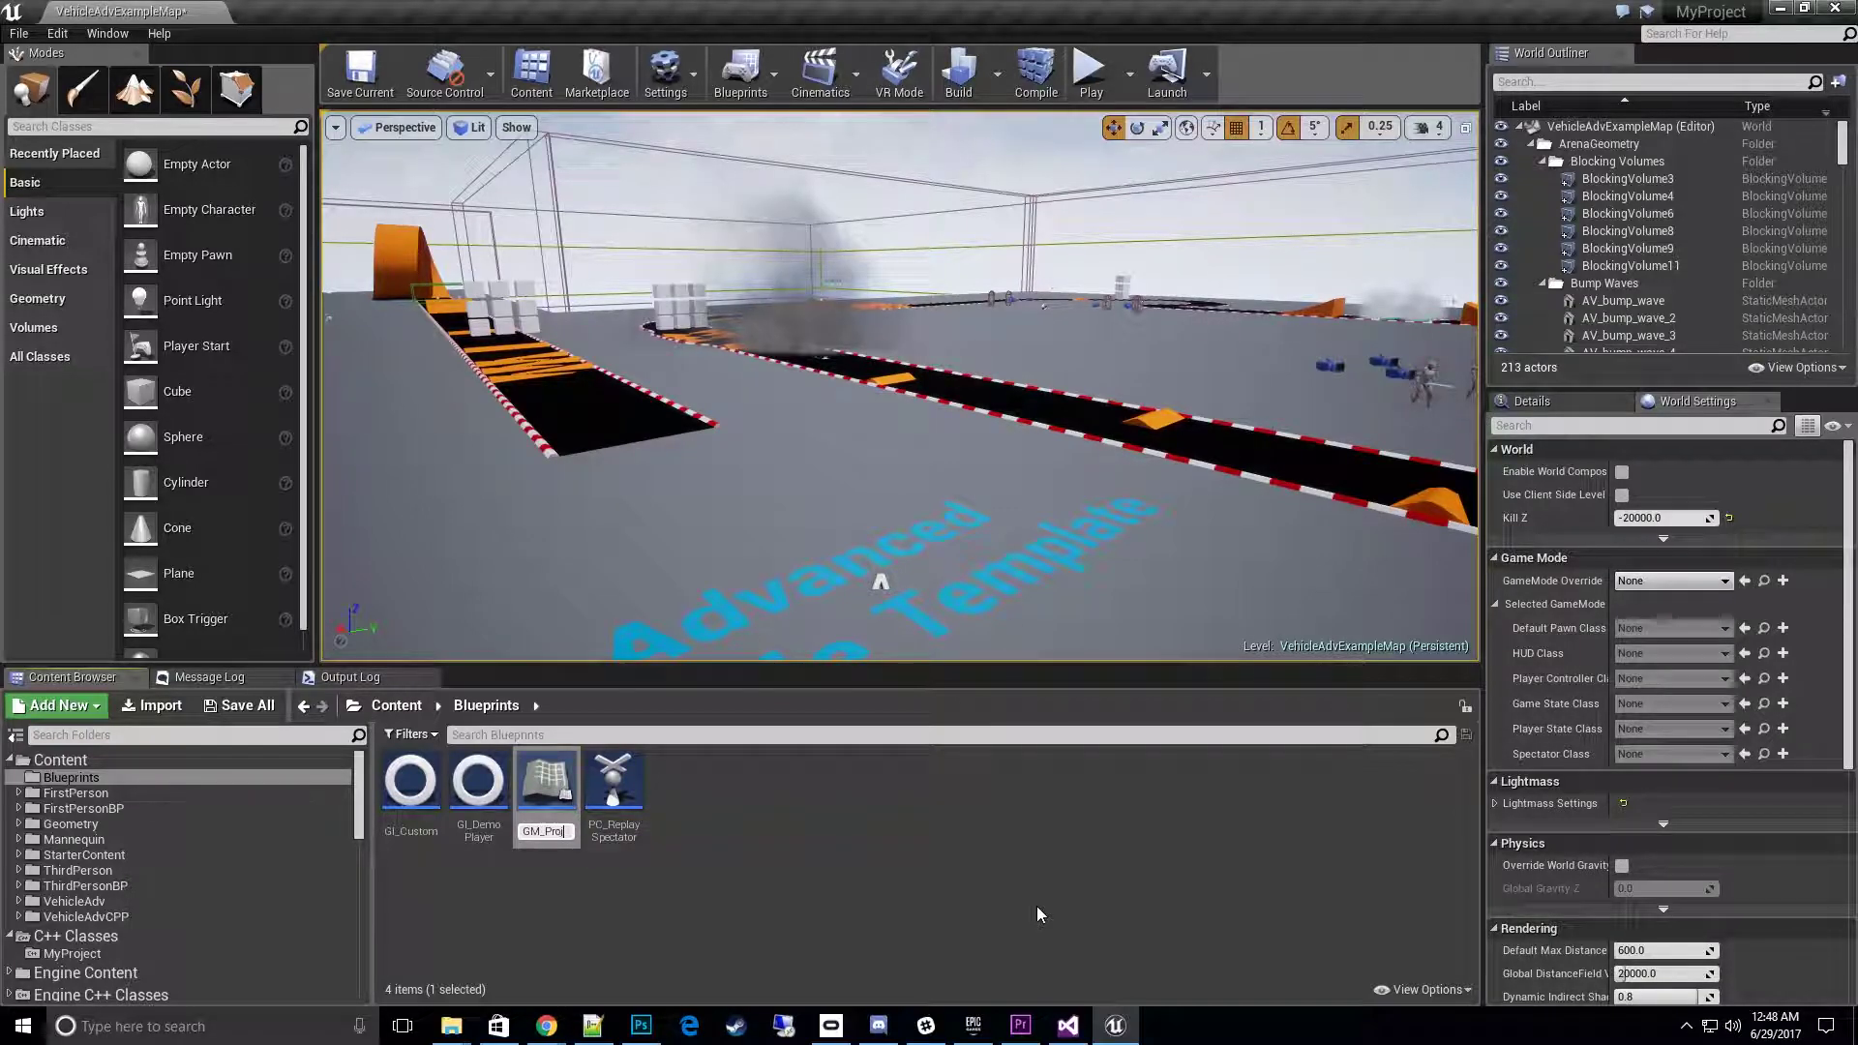
text(ectRepla)
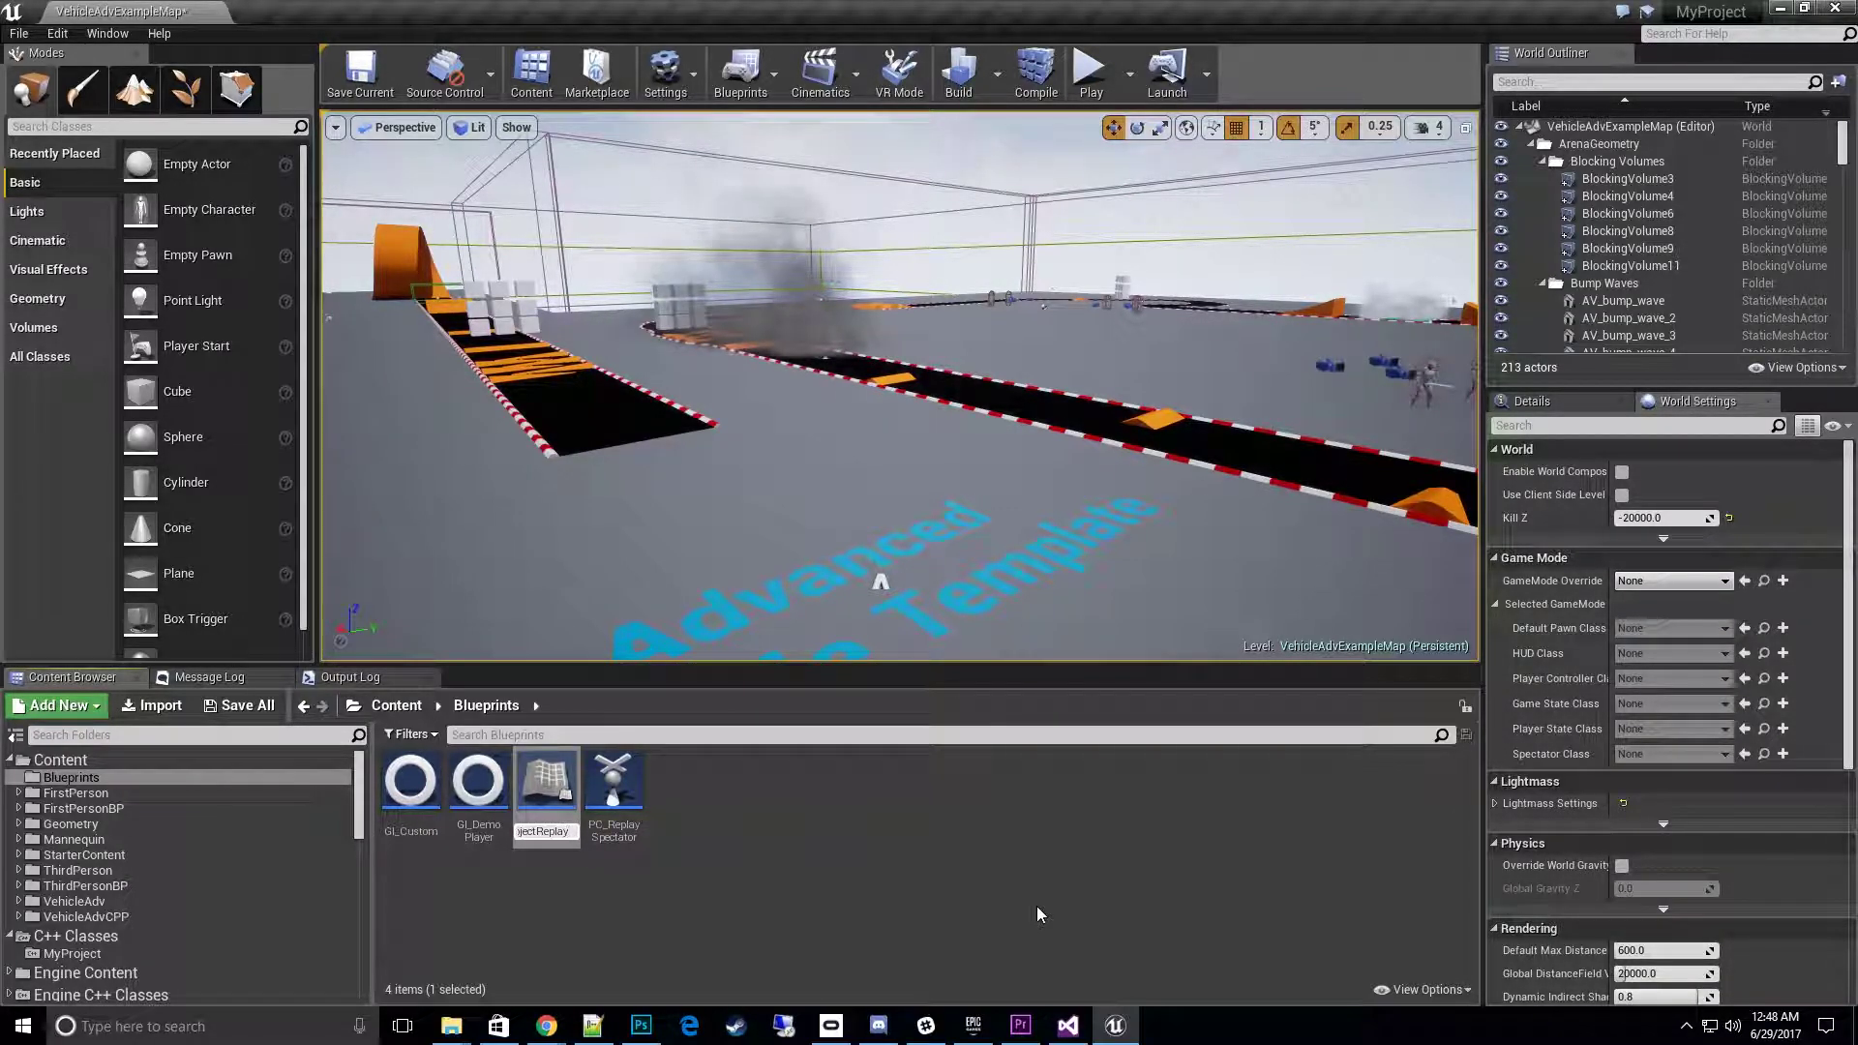
key(BackSpace)
key(BackSpace)
key(BackSpace)
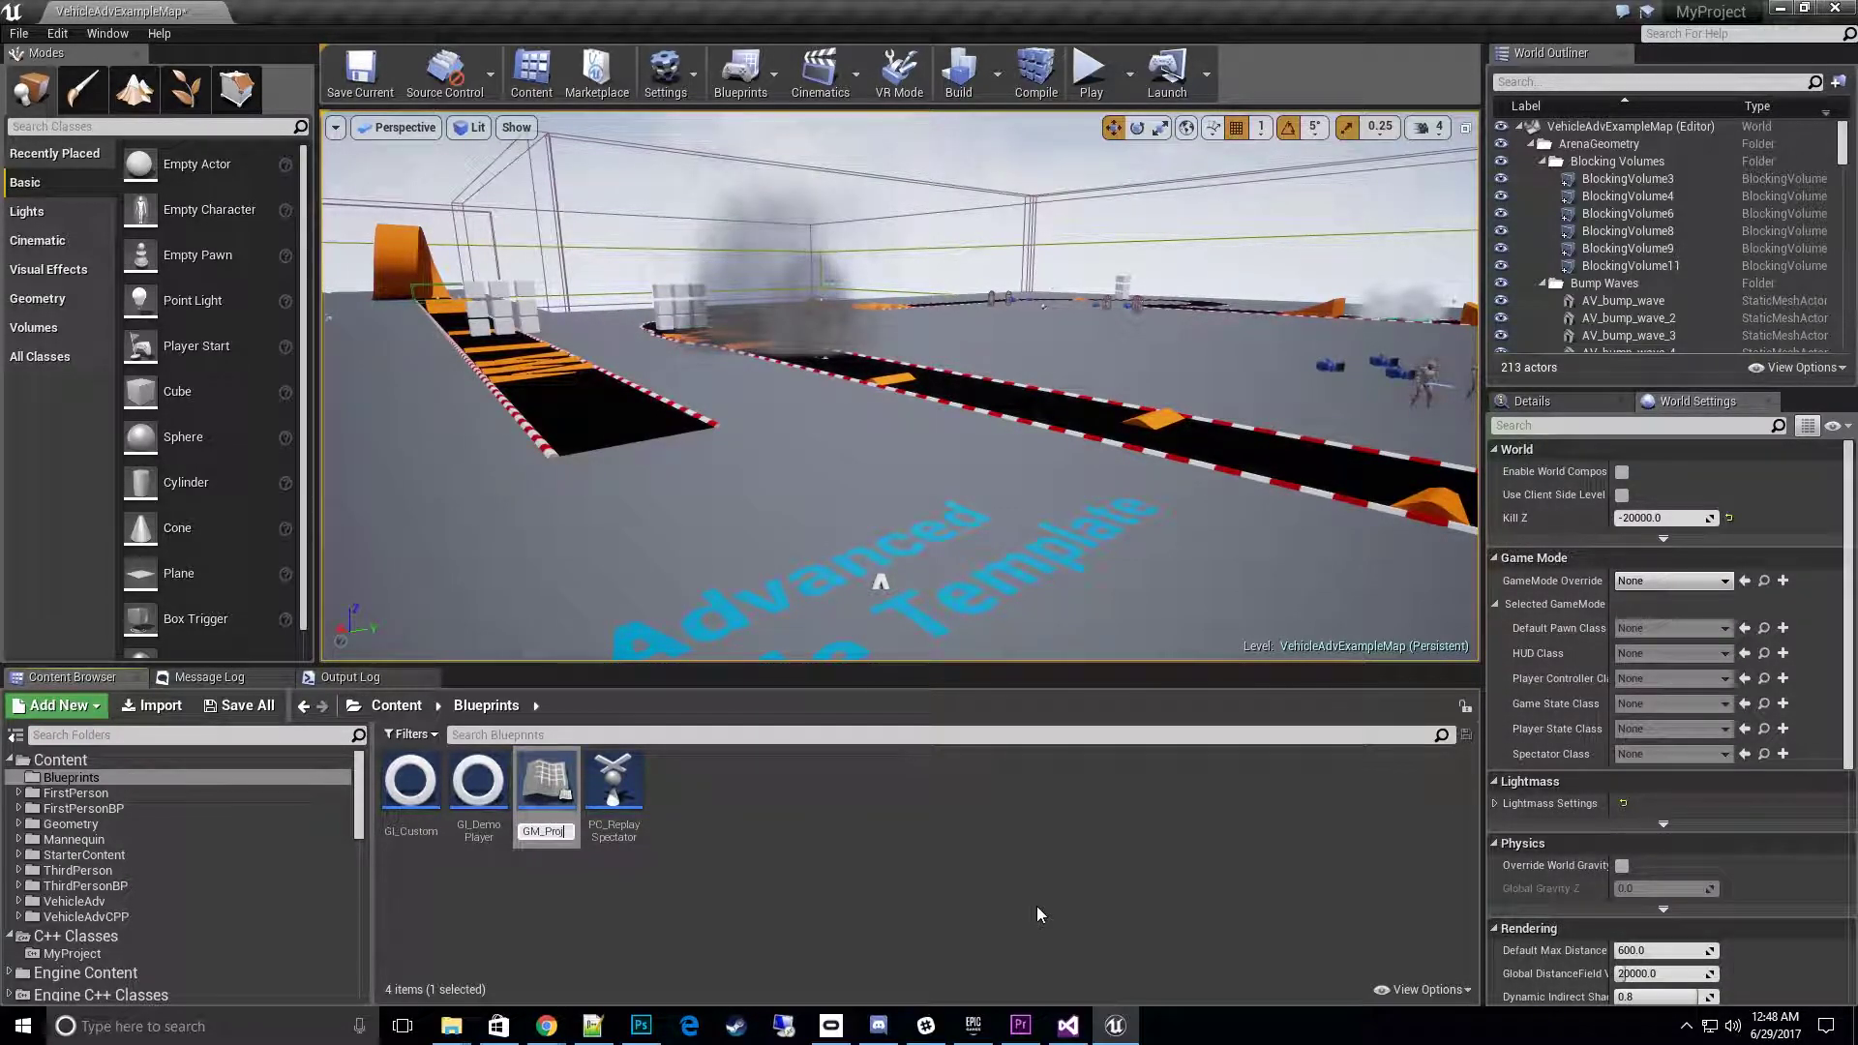
key(BackSpace)
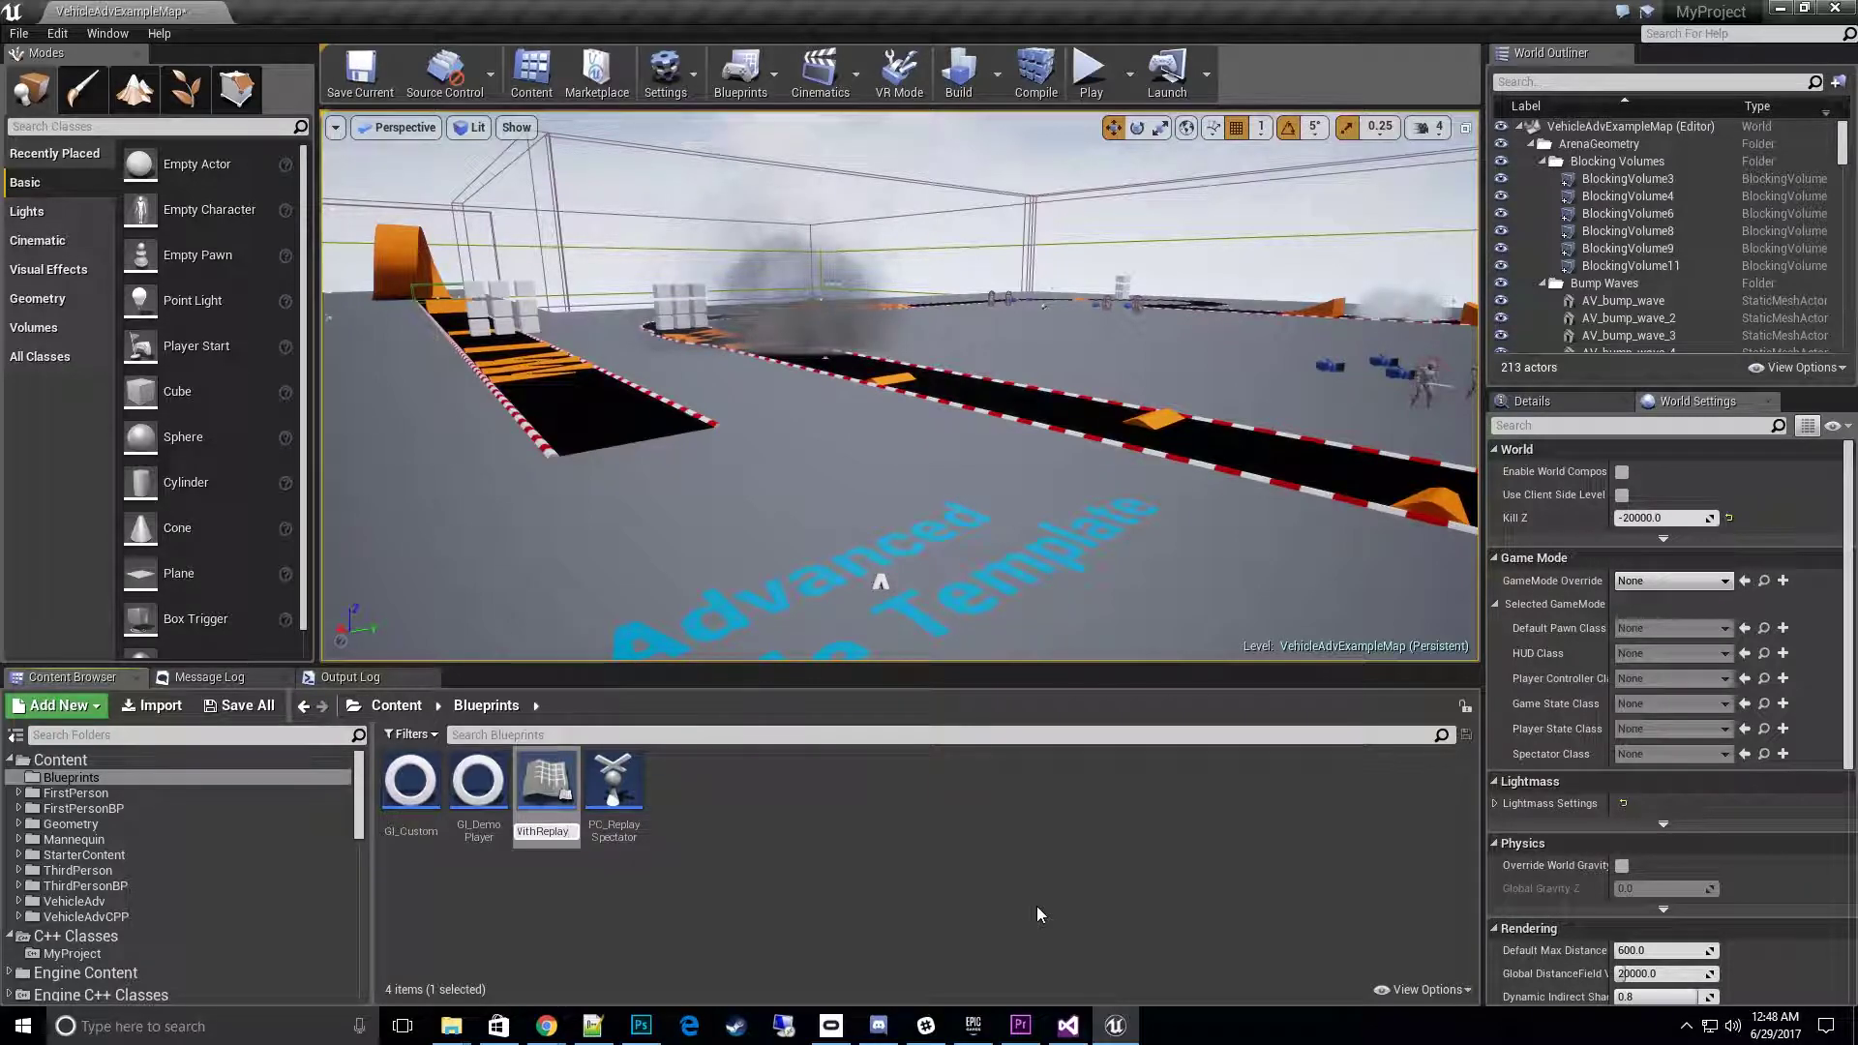
key(Return)
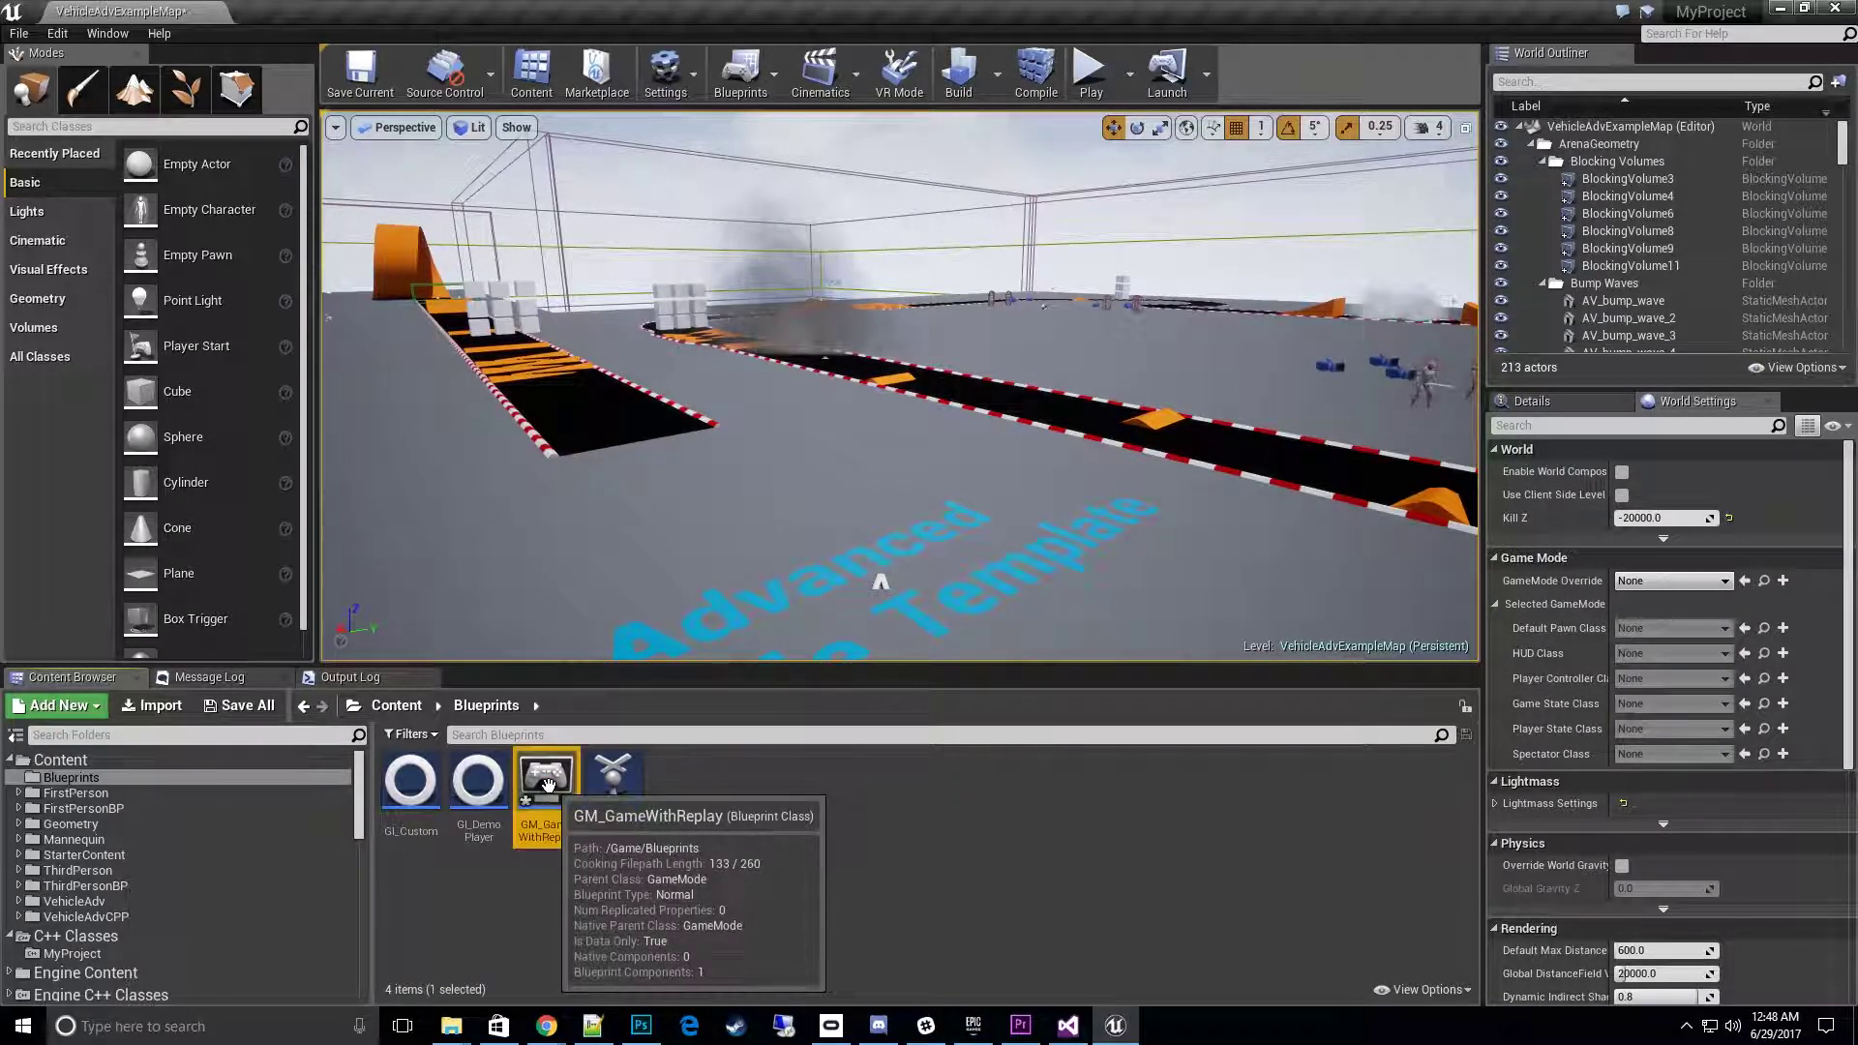
- Open GM_GameWithReplay and widen its Class Defaults panel
mouse_move(546, 780)
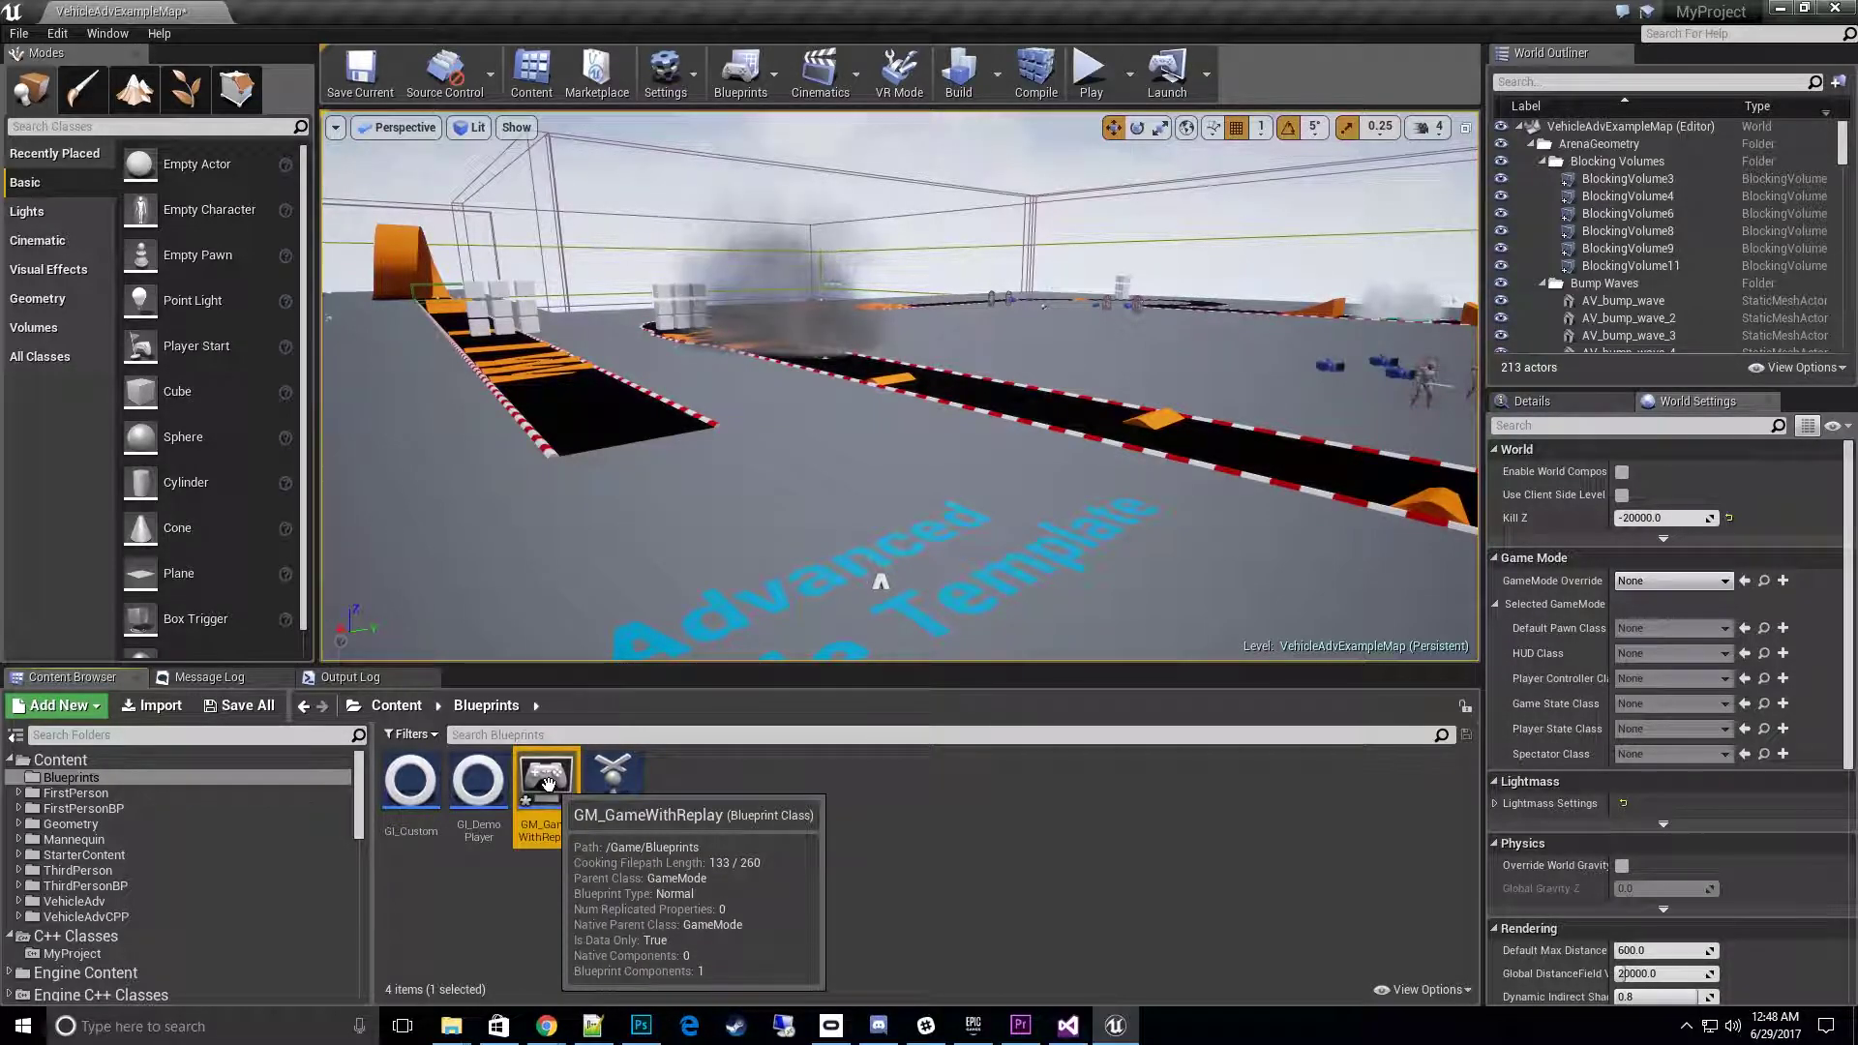
double_click(547, 780)
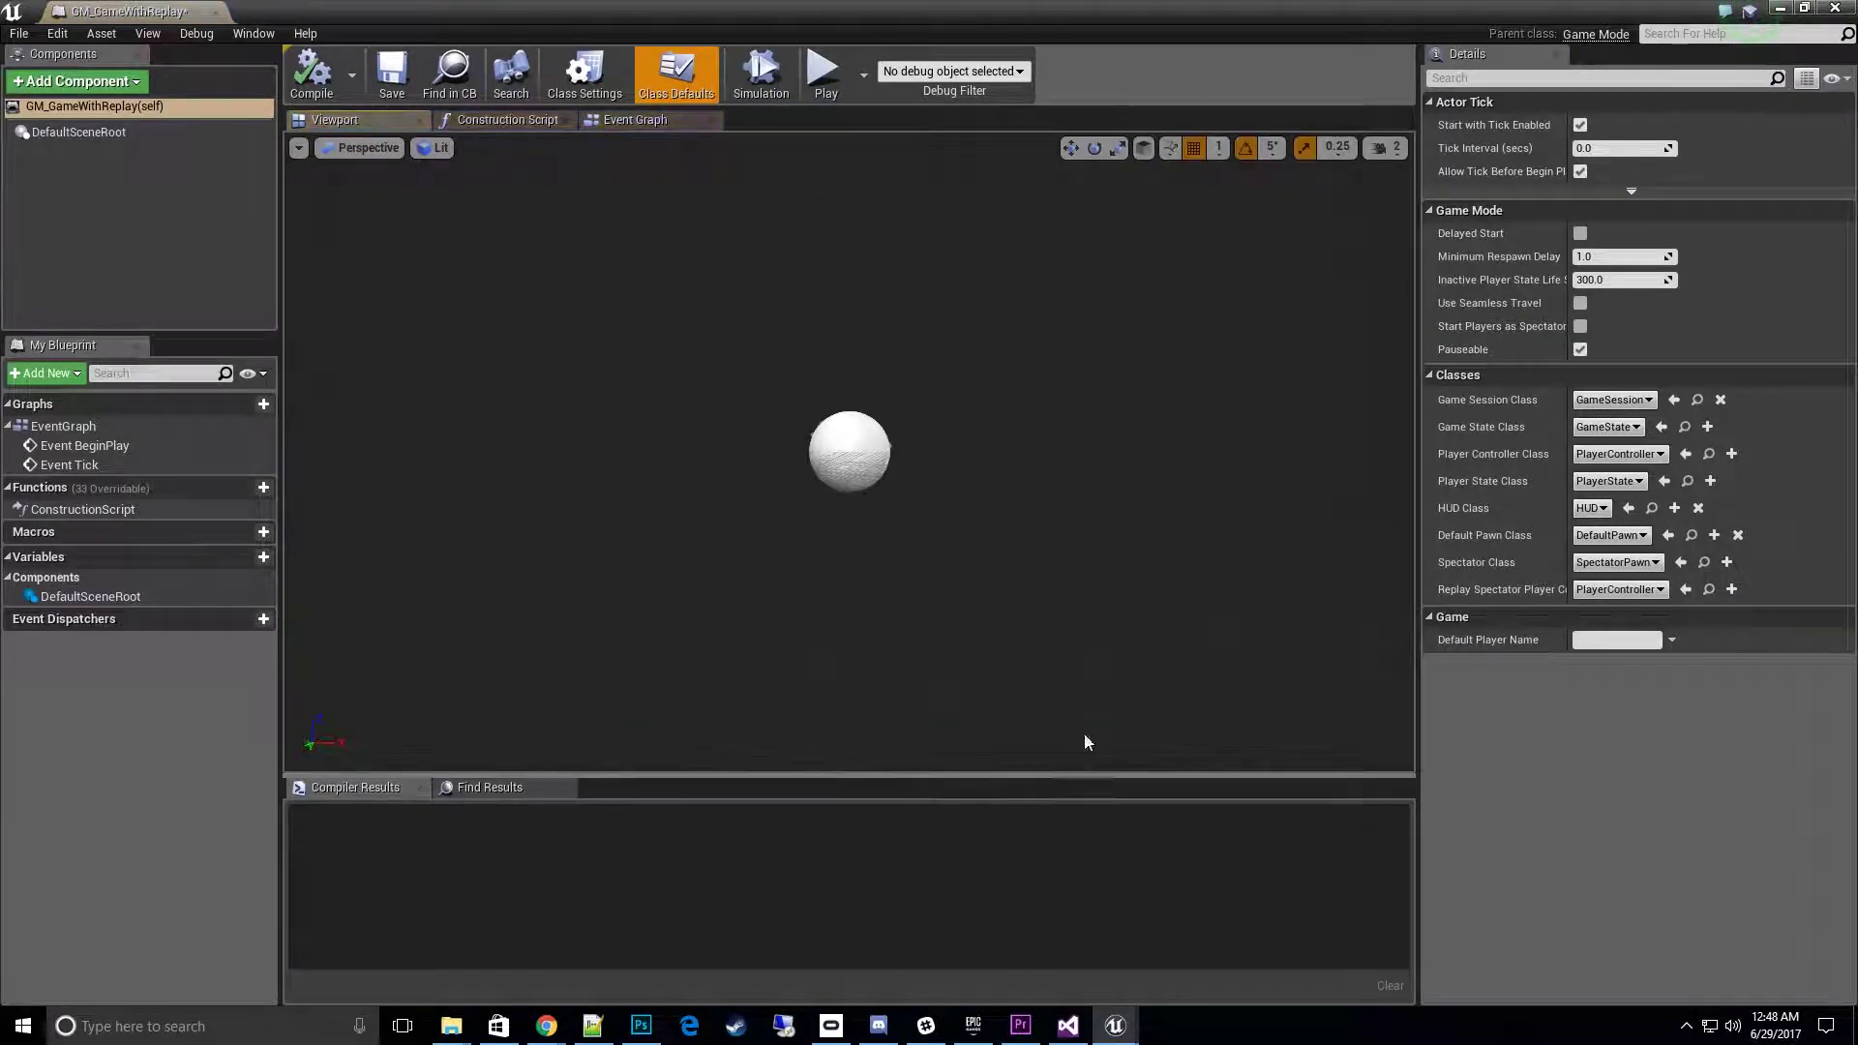
drag(1418, 497, 1263, 498)
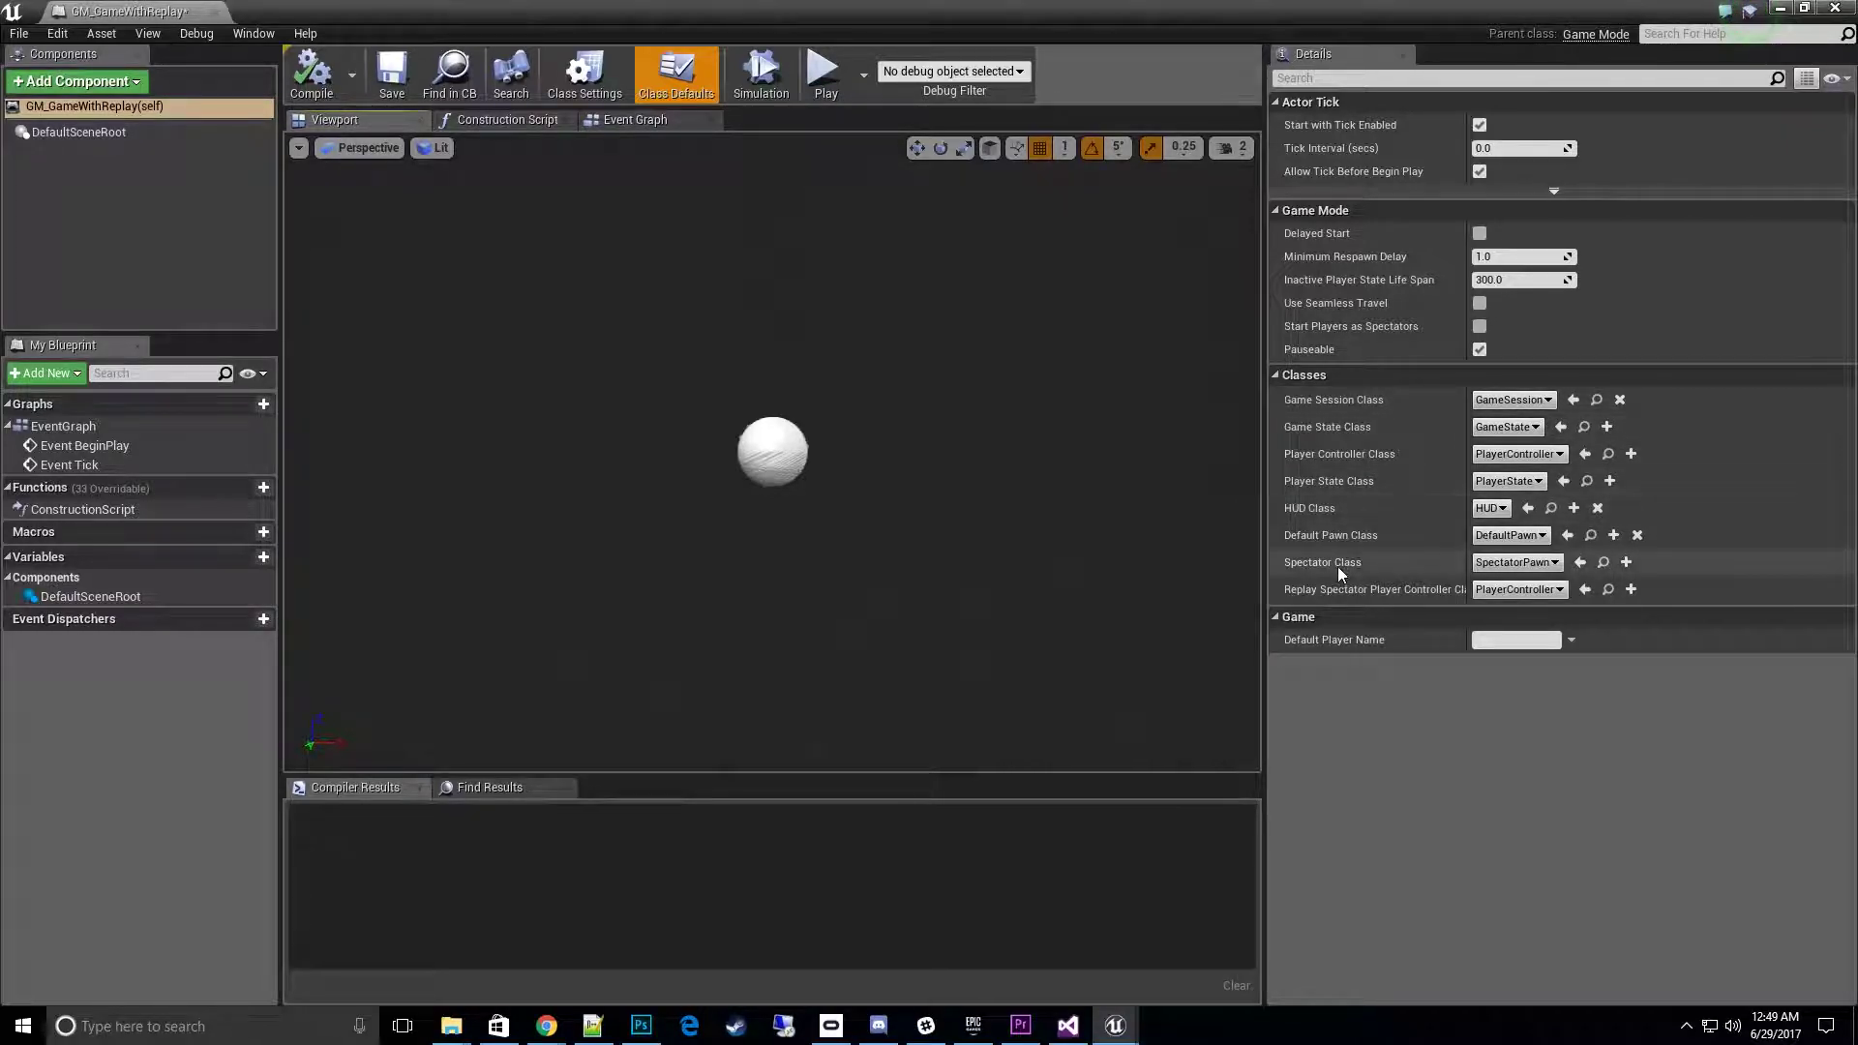
drag(1265, 566, 1187, 581)
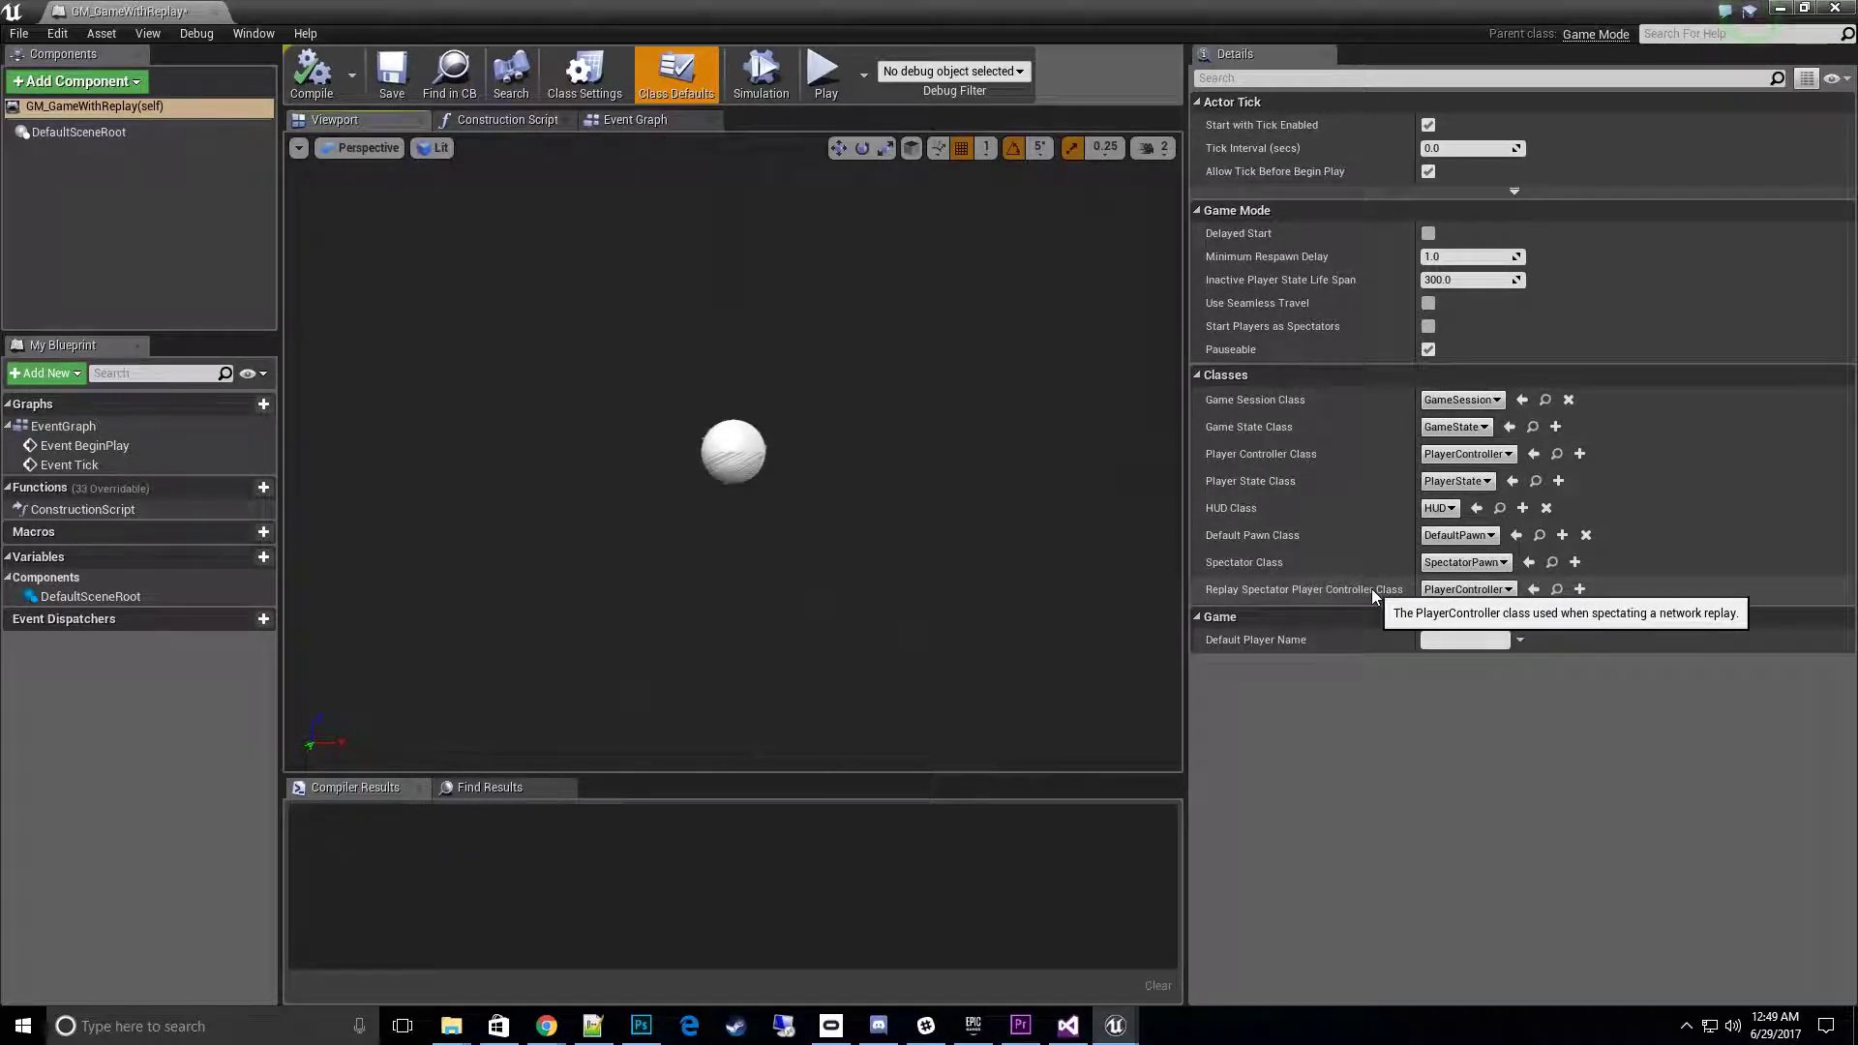
- Set Replay Spectator Player Controller Class to PC_ReplaySpectator, then compile and save
click(1463, 589)
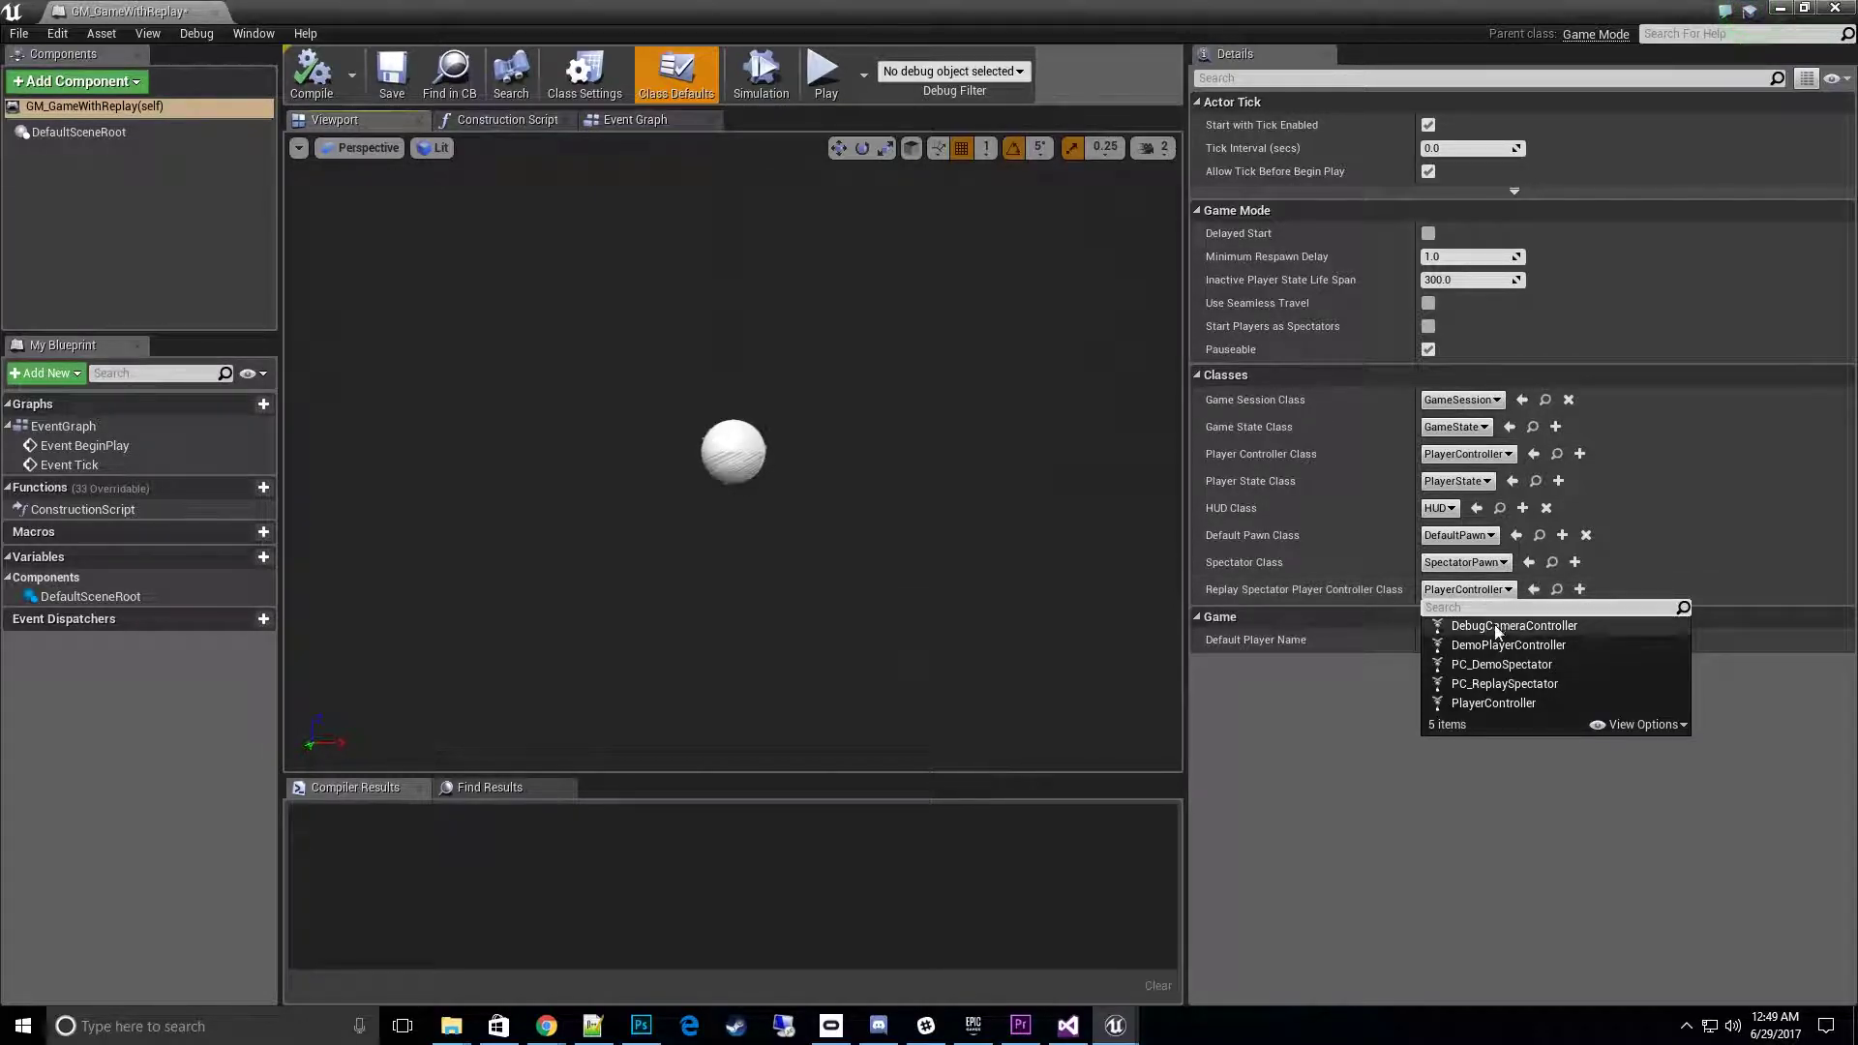
click(1515, 691)
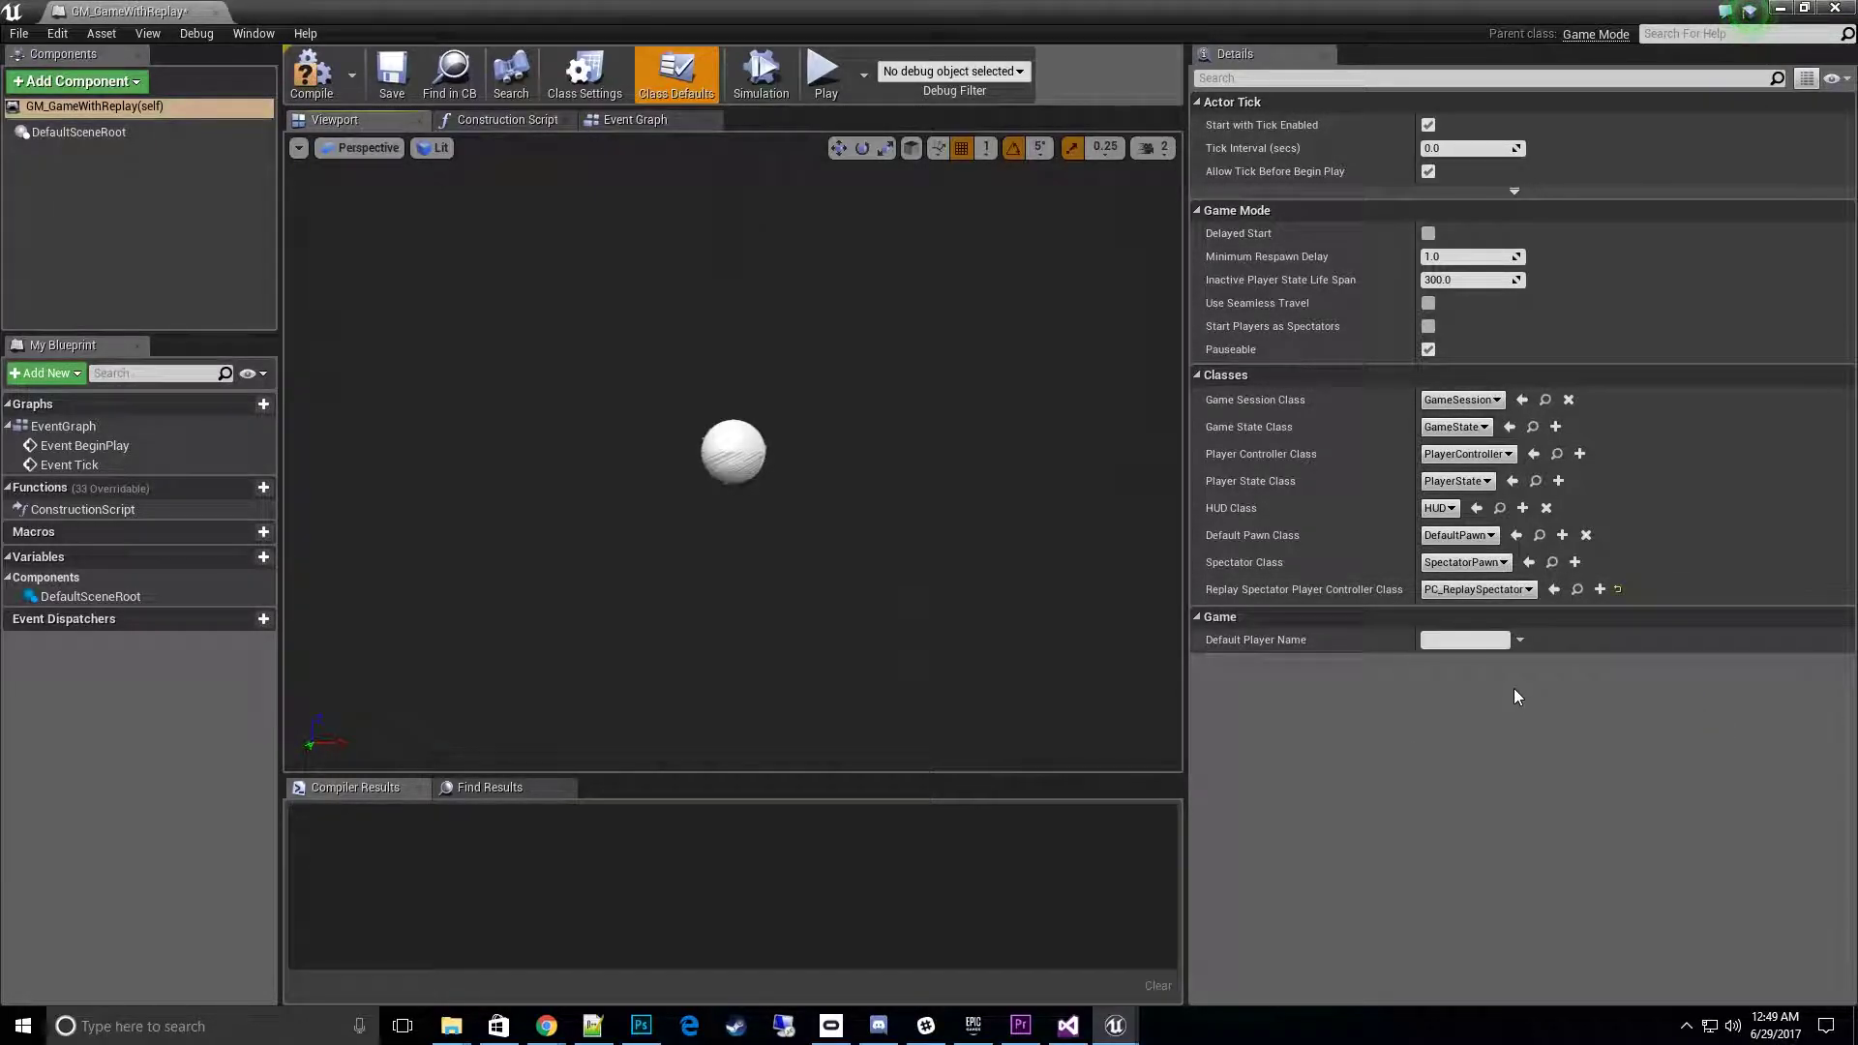
click(311, 73)
click(391, 72)
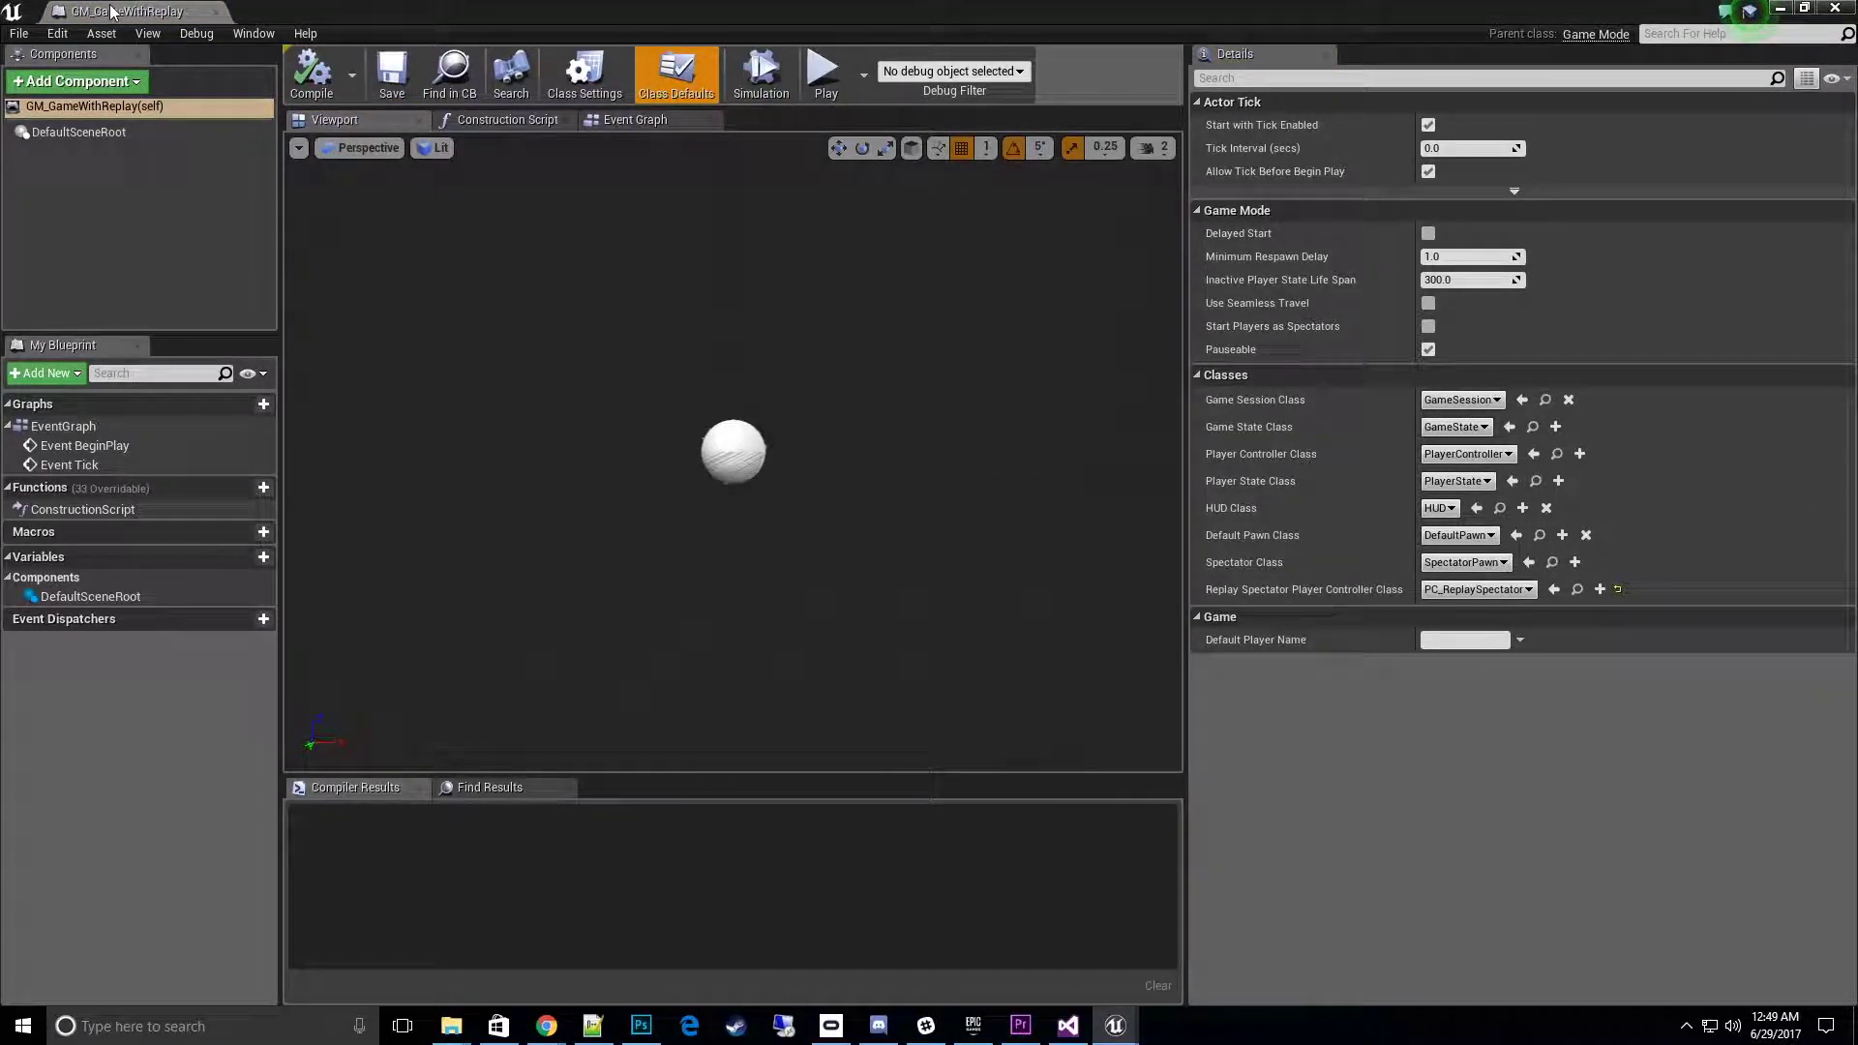
- Close the blueprint, set VehicleAdvExampleMap's GameMode Override to GM_GameWithReplay, and save the map
click(215, 13)
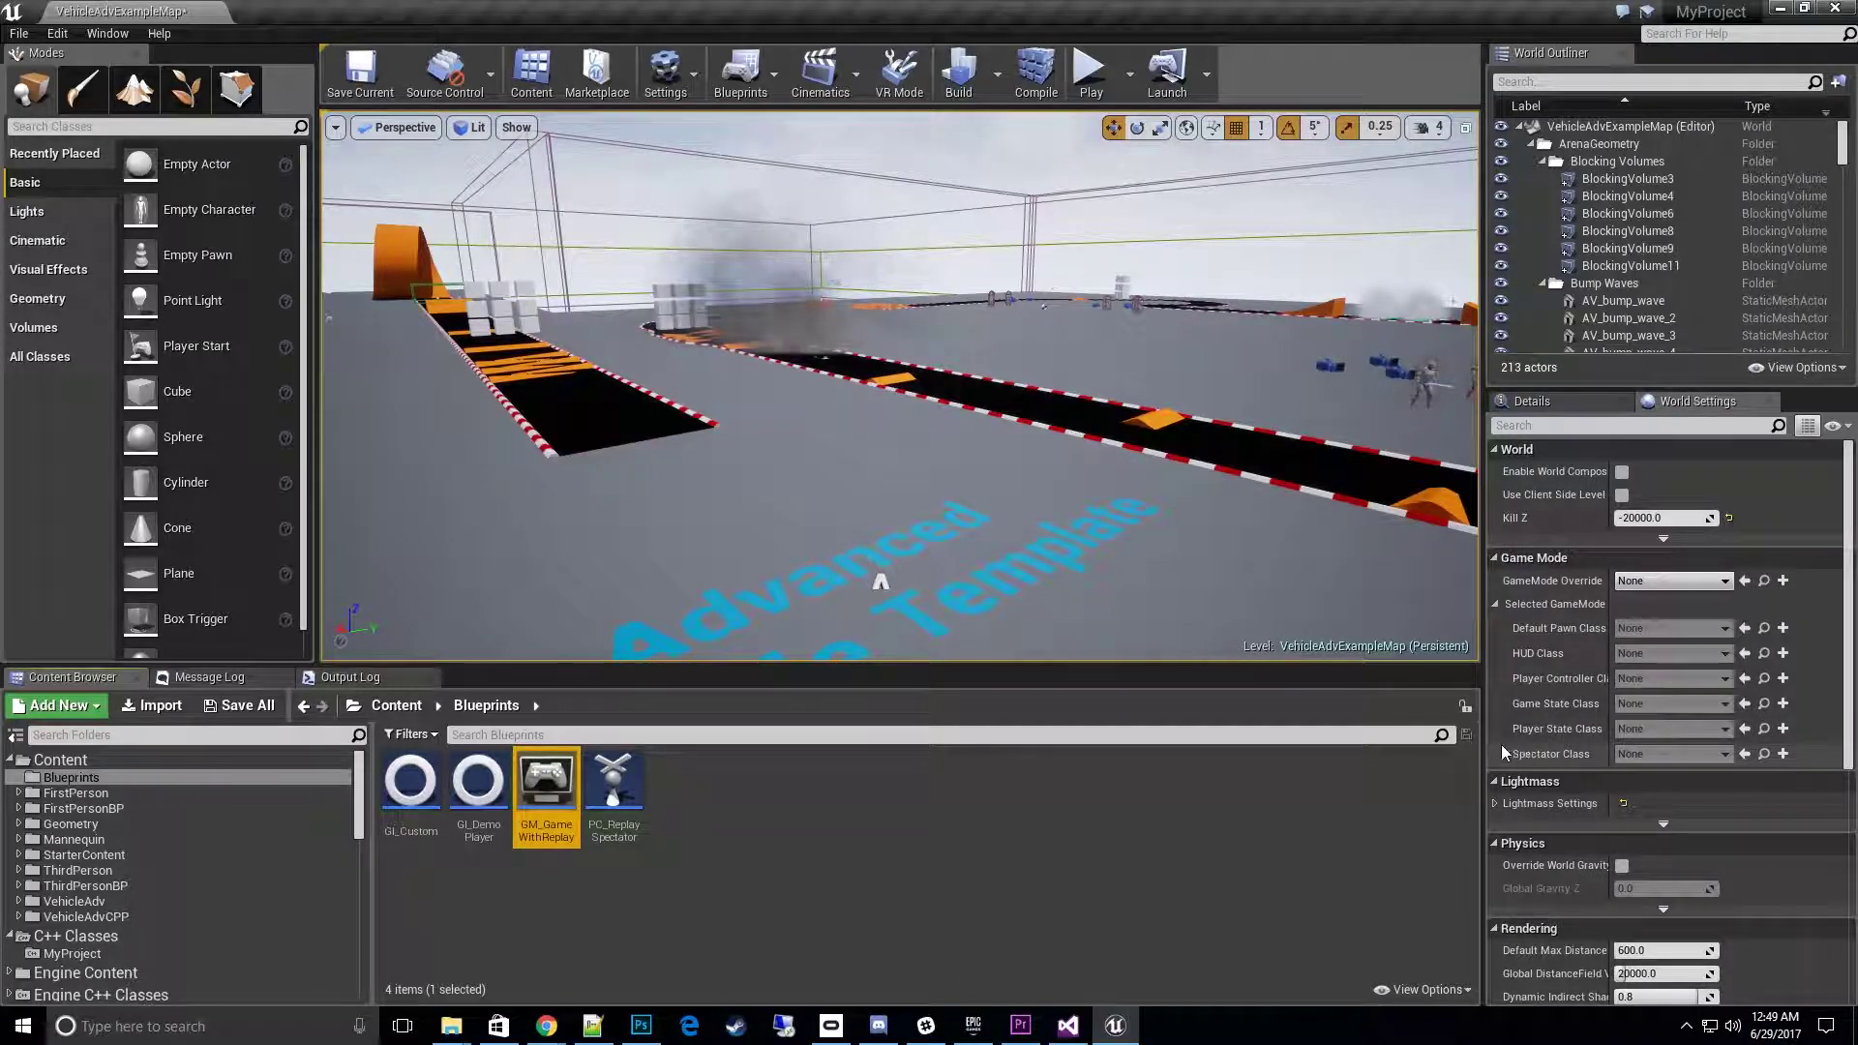
click(1747, 582)
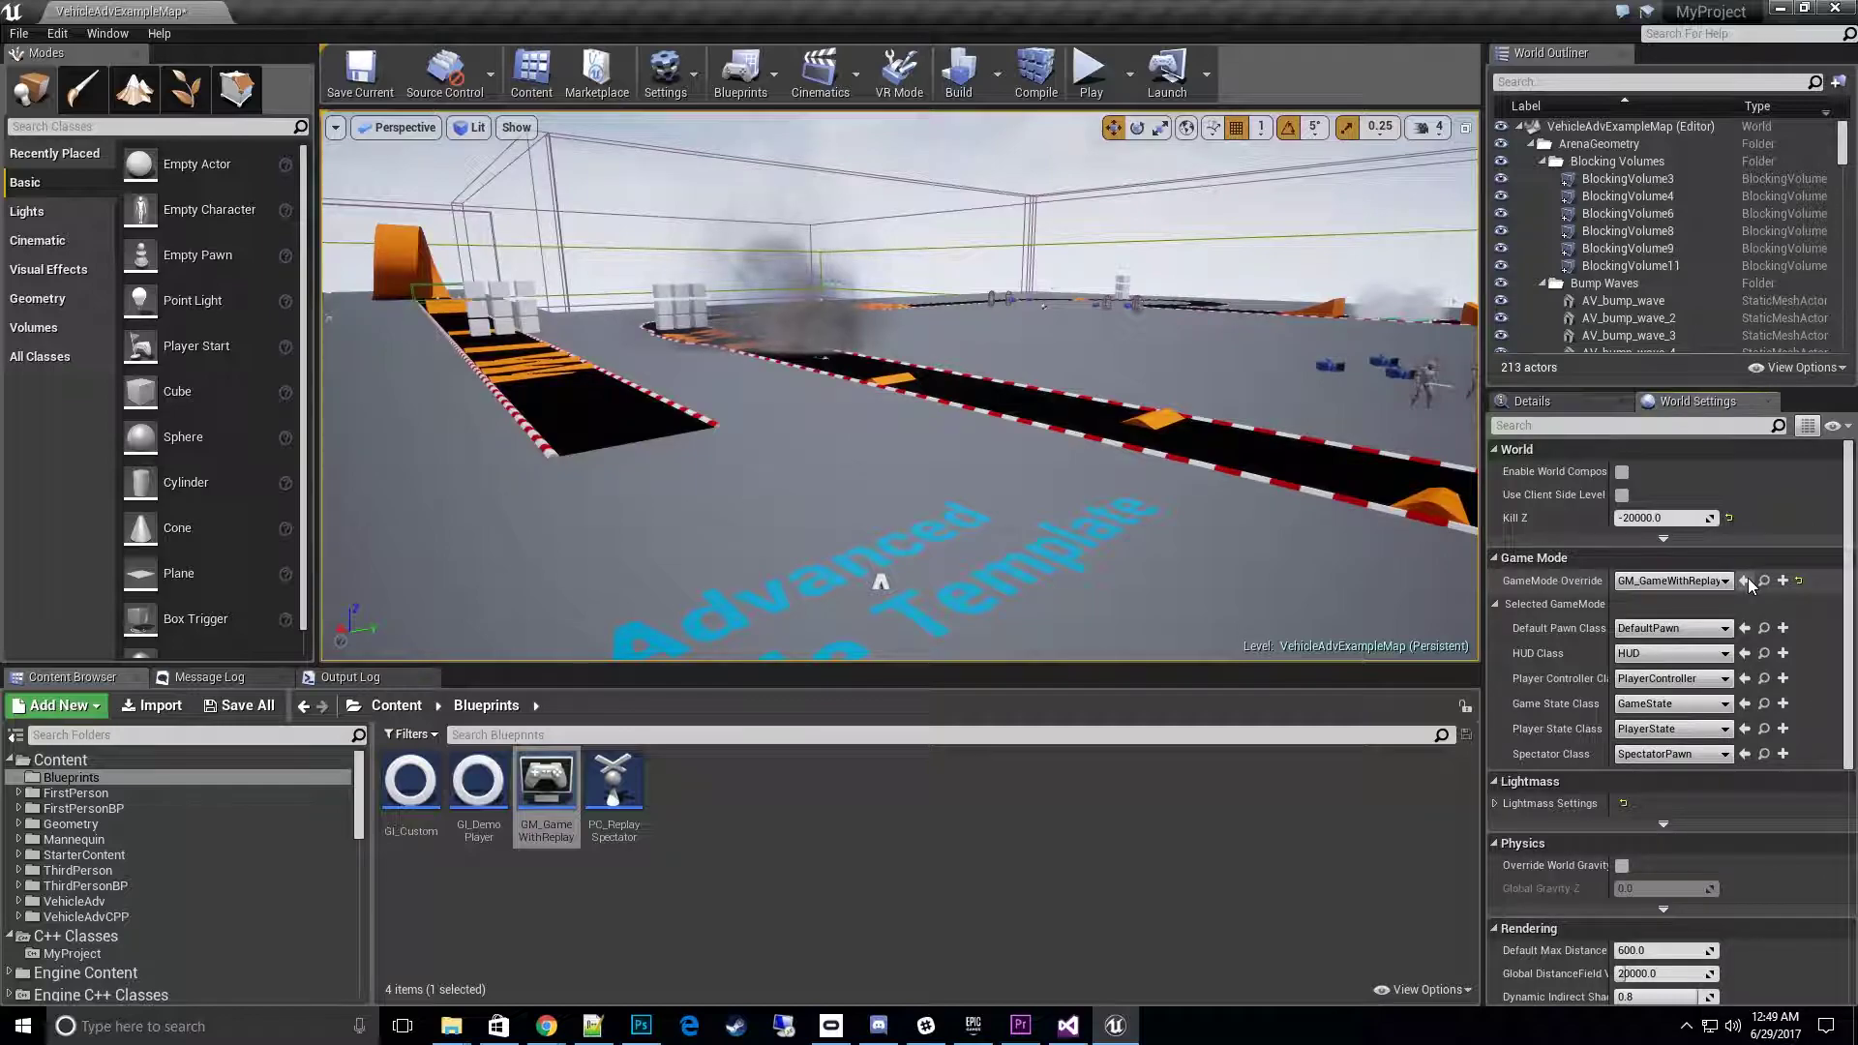
click(359, 68)
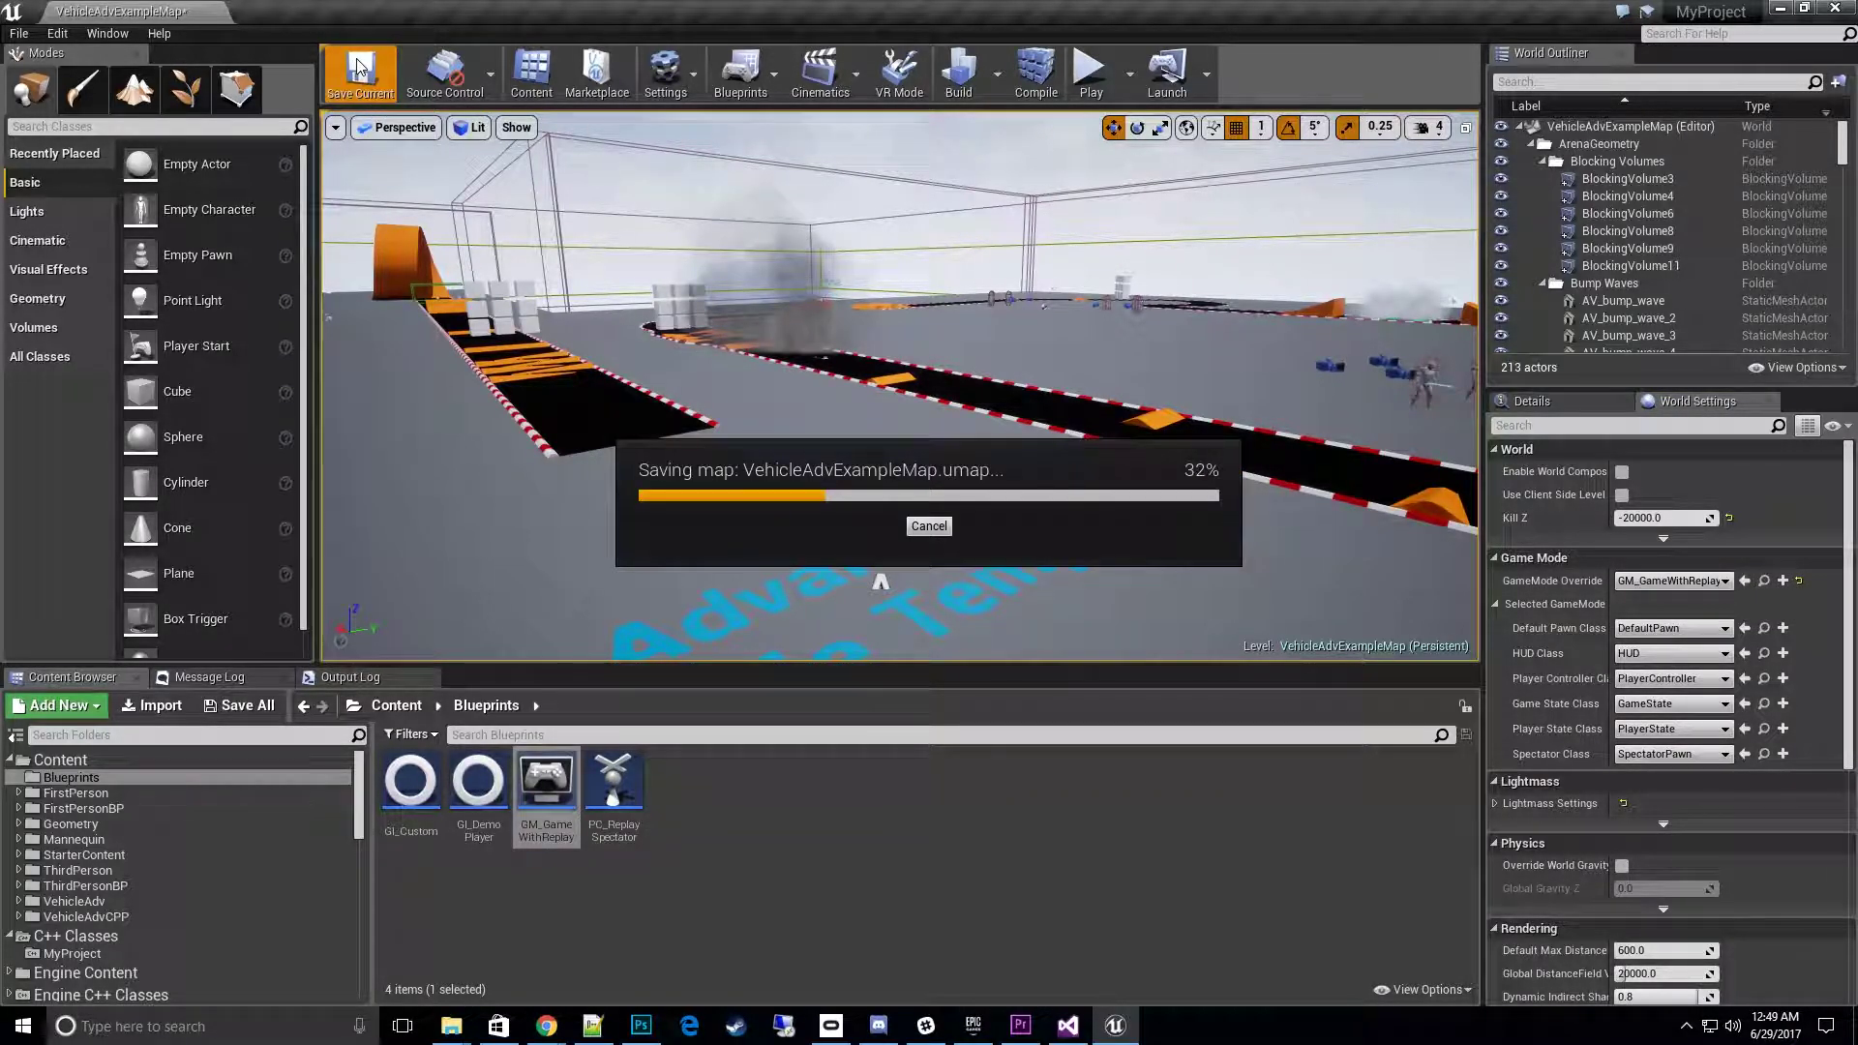